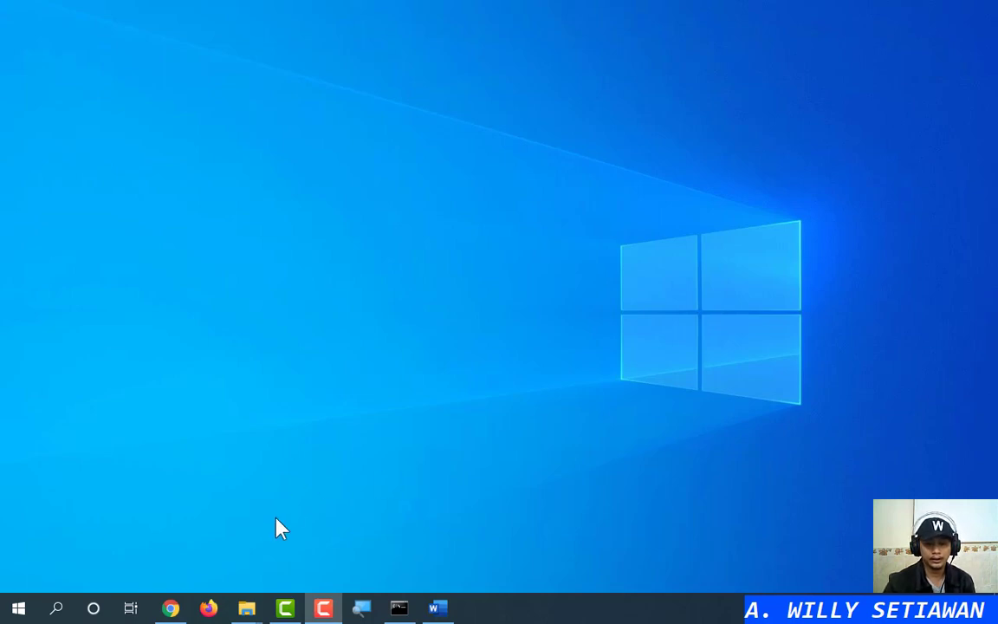
Step: Bring up the contoh folder in File Explorer and examine the TUGAS PRAKTIKUM 3.docx, kelompok_share.xlsx and data_murid.xlsx files
mouse_move(251, 606)
click(207, 557)
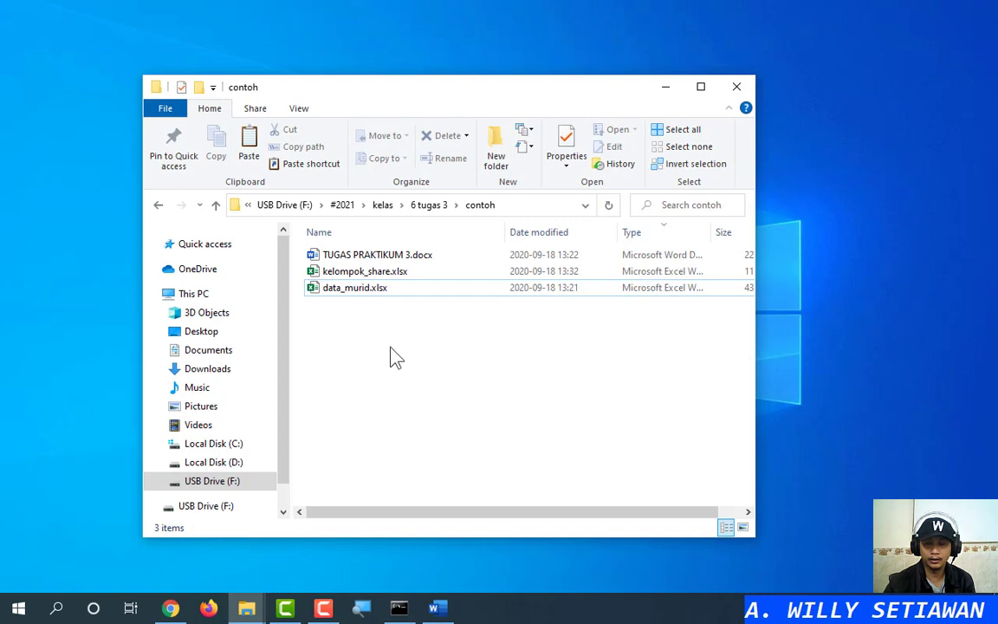
click(378, 260)
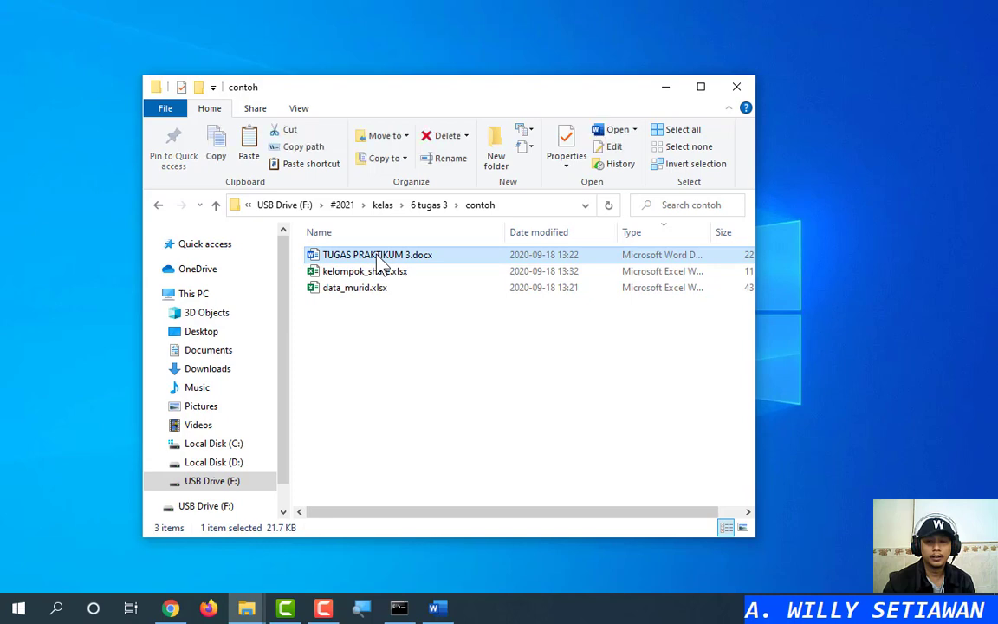
click(386, 349)
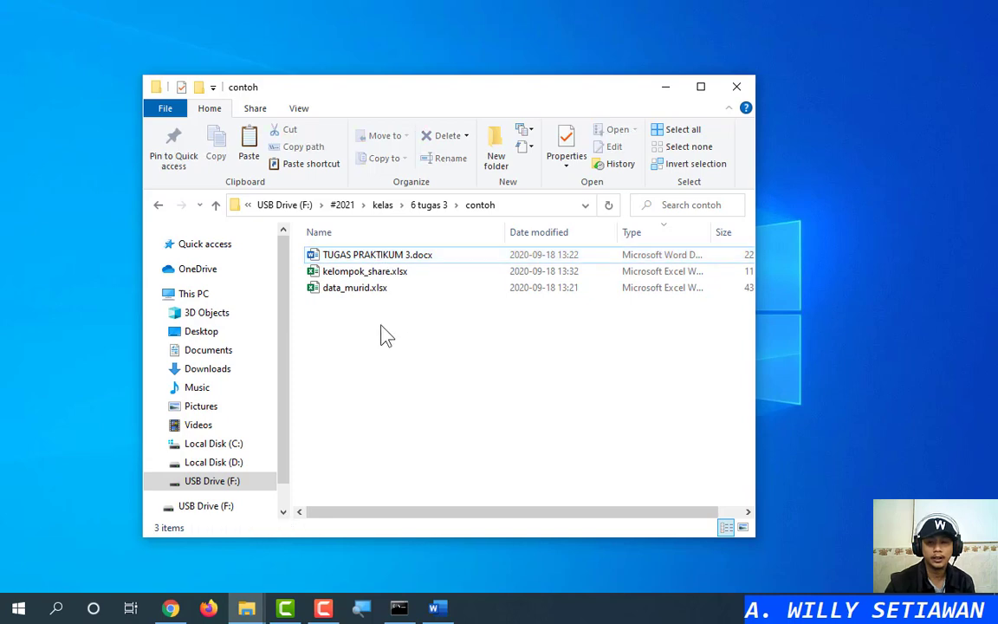
click(372, 260)
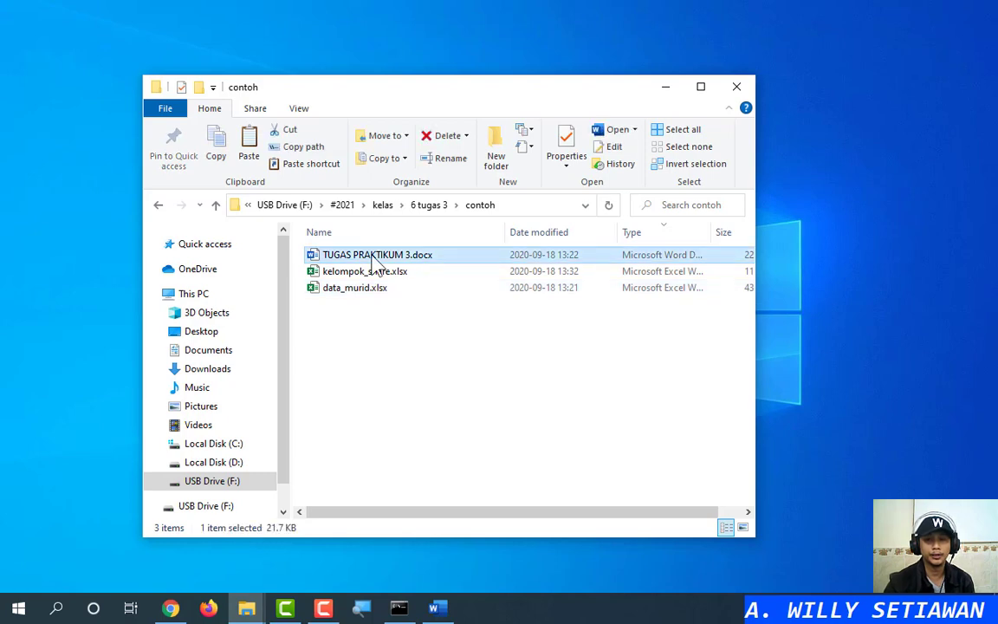
click(379, 276)
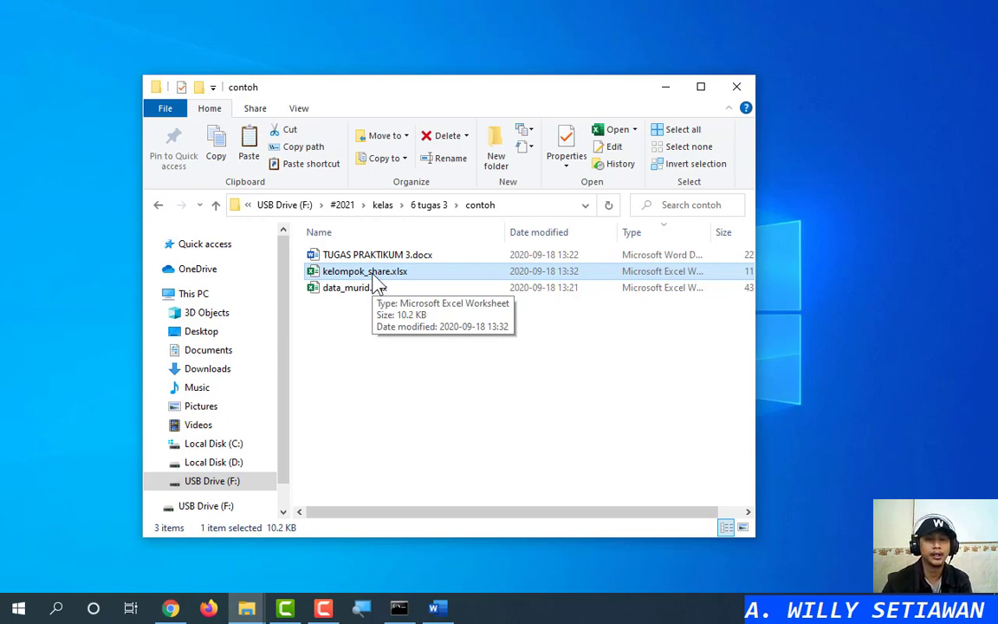
double_click(368, 289)
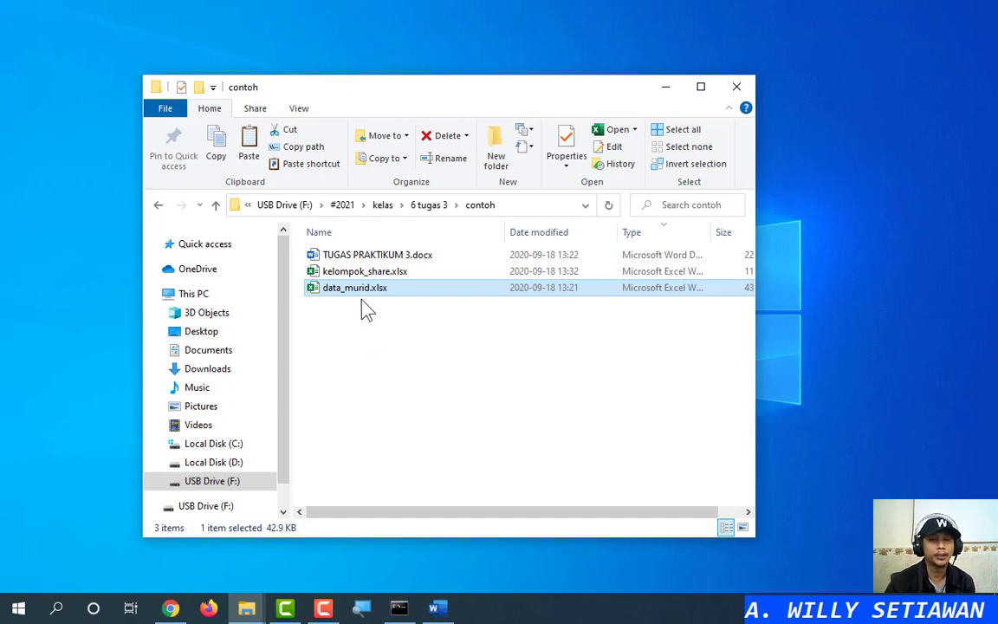
click(372, 333)
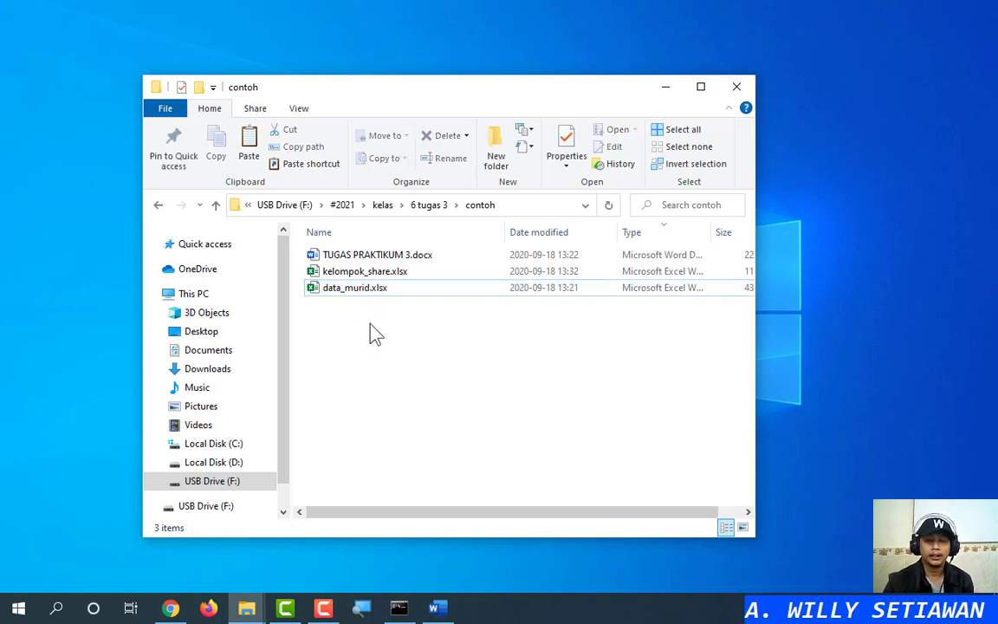
click(367, 274)
click(414, 352)
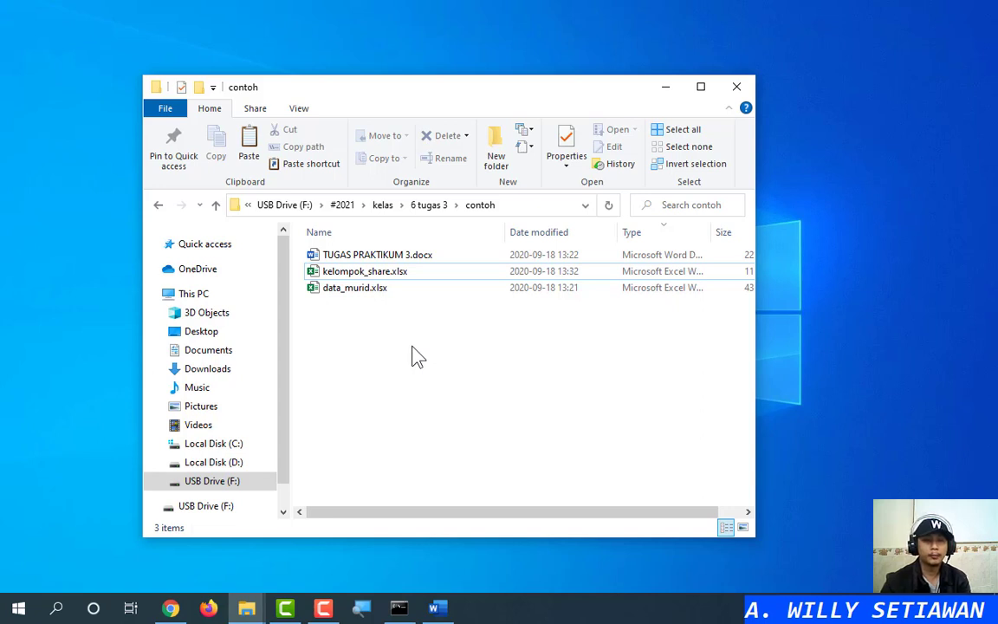
Step: Create a new folder inside contoh with the default name and open the kelompok_share.xlsx workbook
click(499, 164)
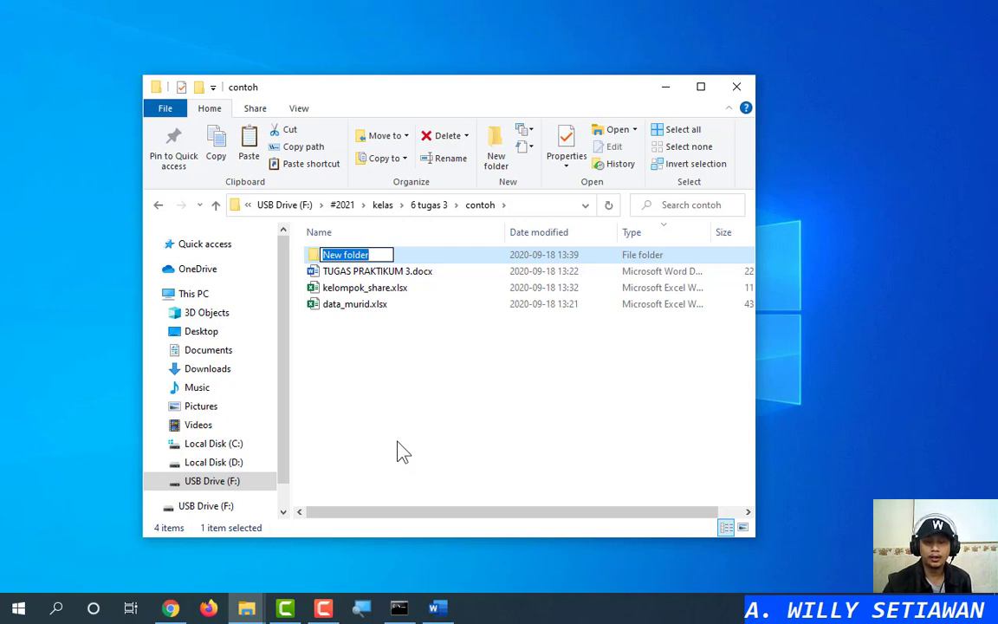
click(382, 290)
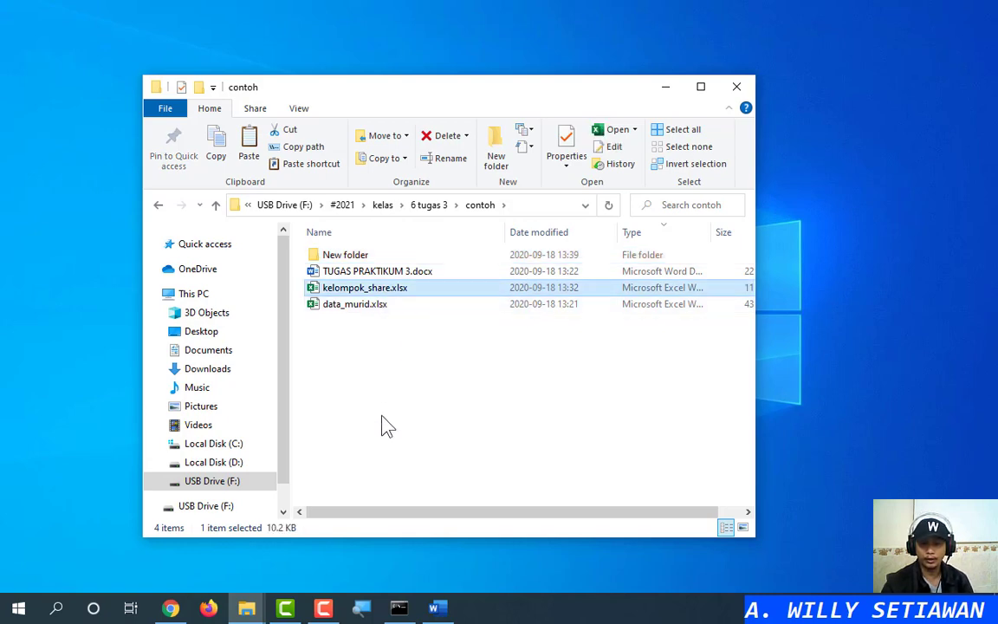
key(Return)
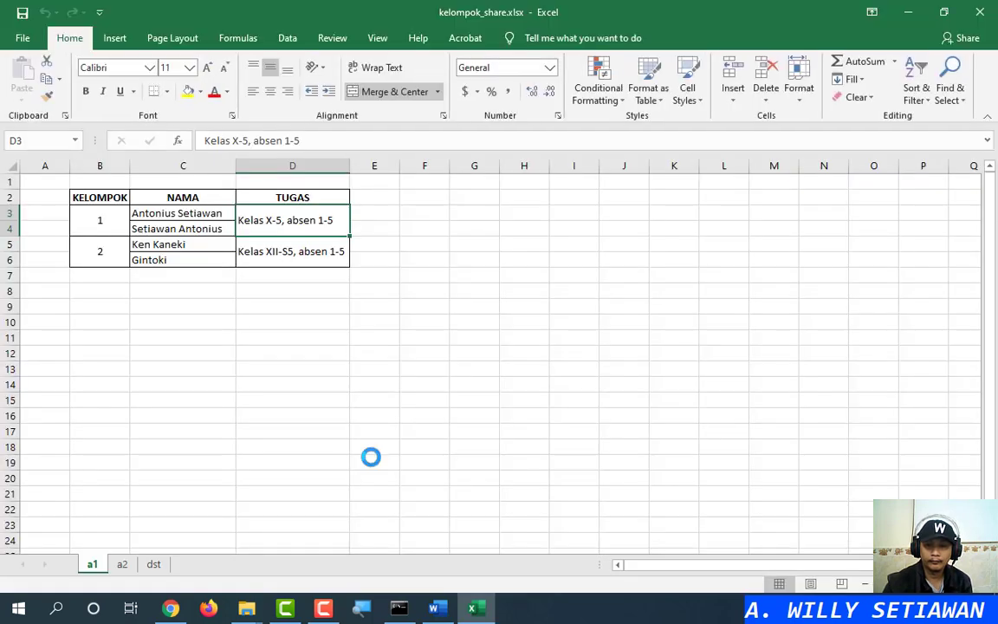
Step: Check the group number and the assigned class task on sheets a1 and a2 of the workbook
click(98, 568)
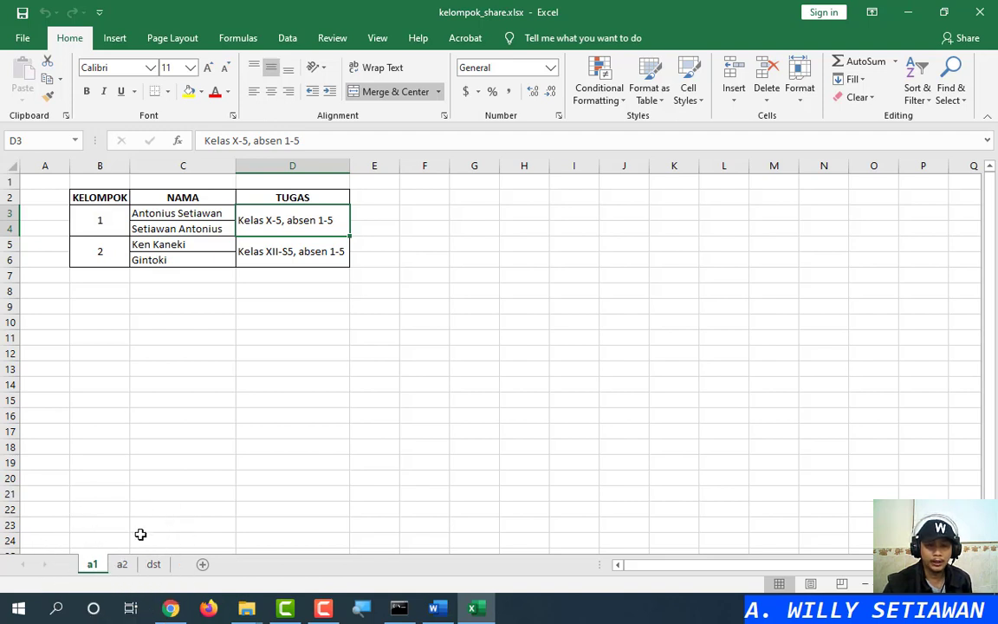
click(122, 565)
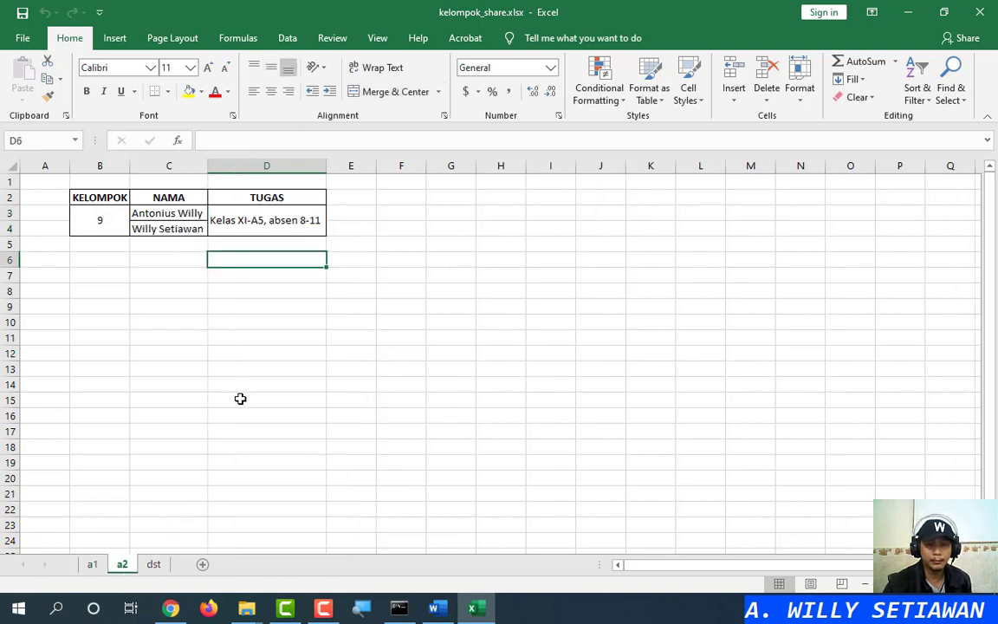
click(100, 220)
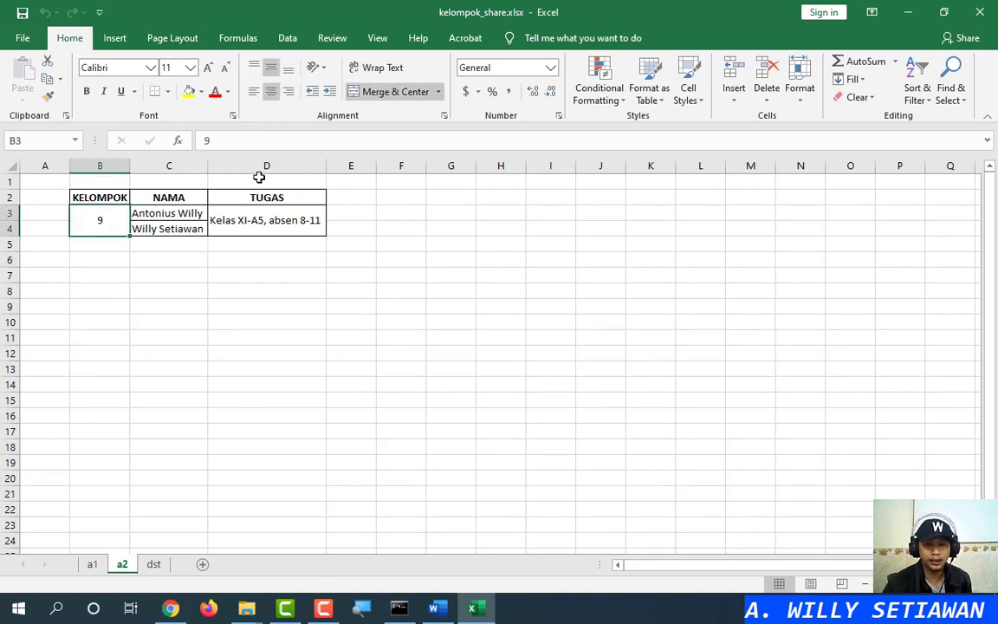
drag(262, 197, 262, 228)
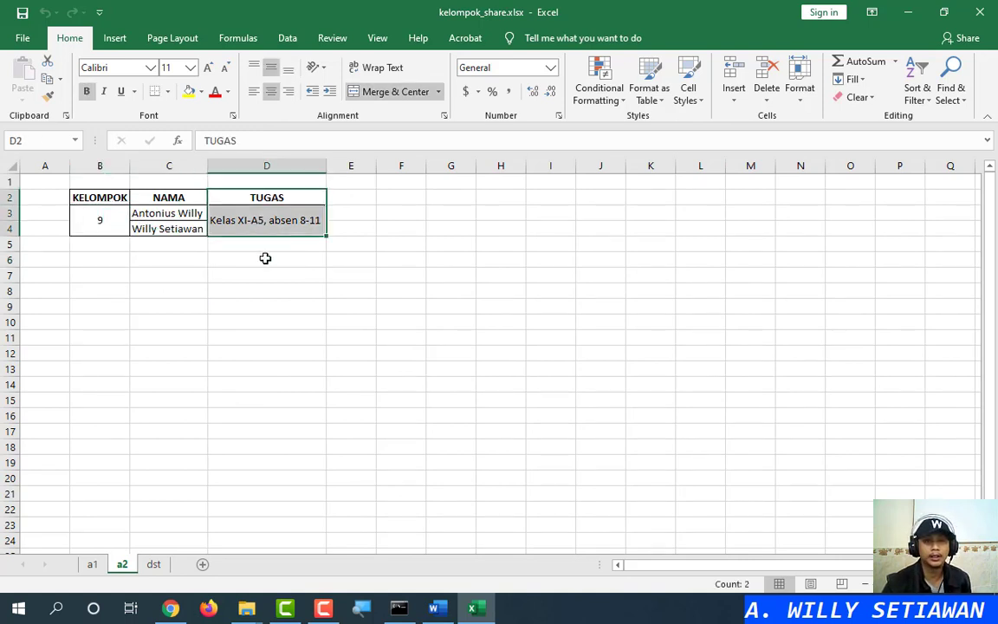
click(265, 257)
click(104, 222)
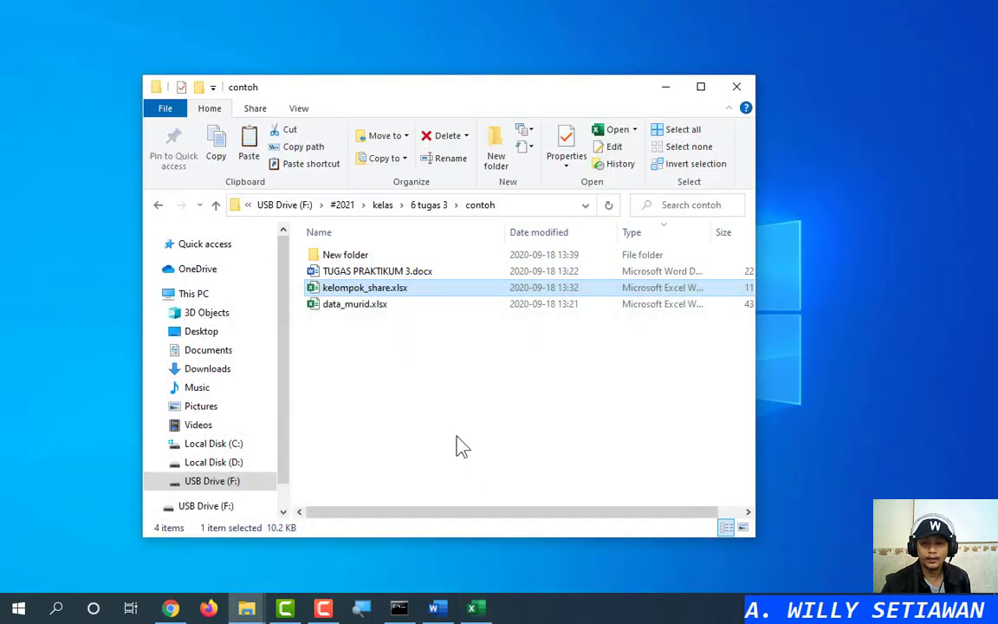
Step: Return to the contoh folder in File Explorer and rename the new folder as 10A2_09
click(332, 256)
key(F2)
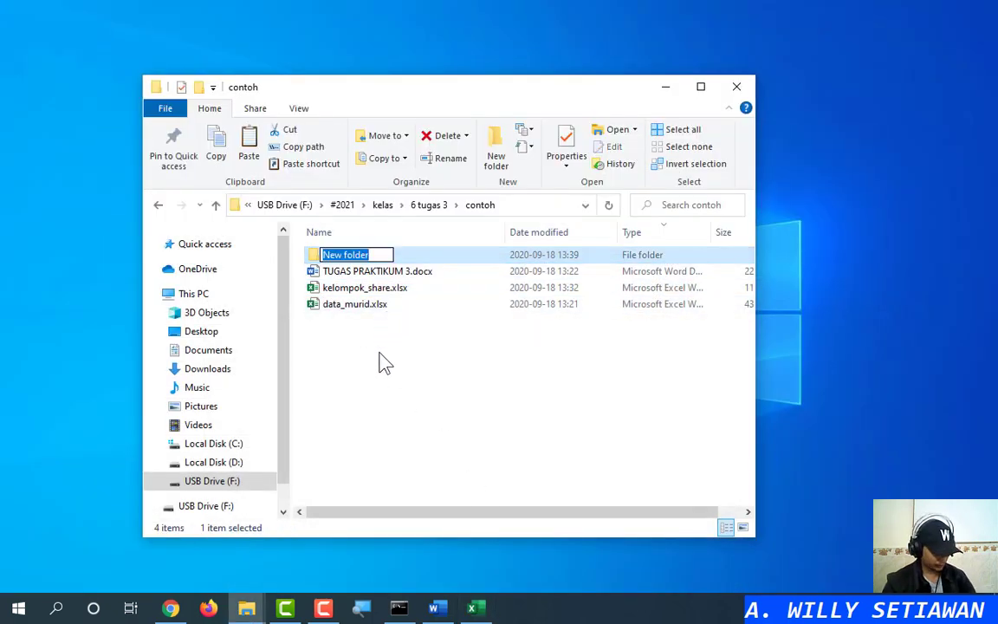
text(10)
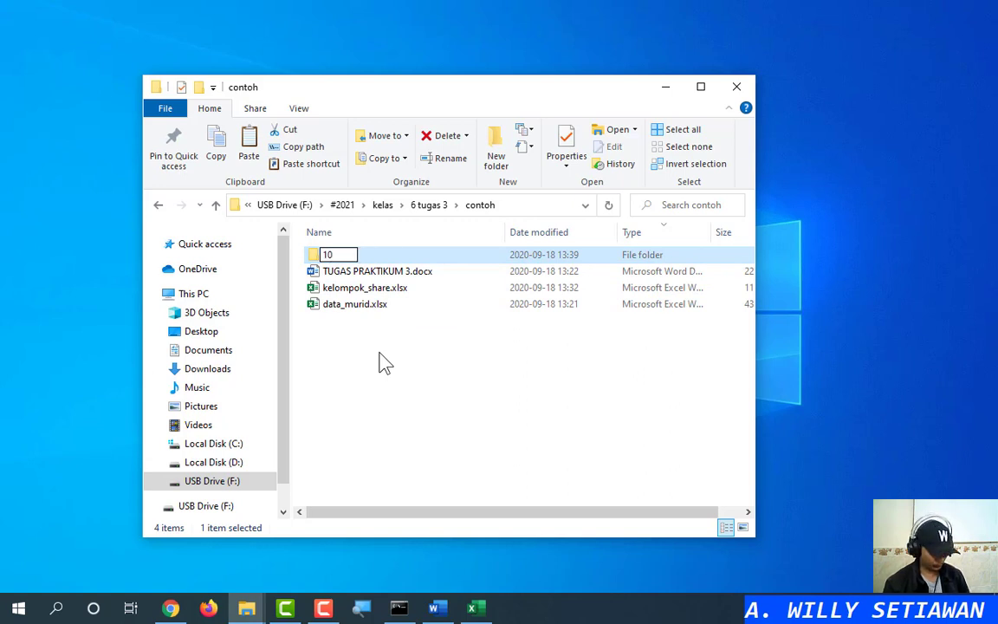
text(A2)
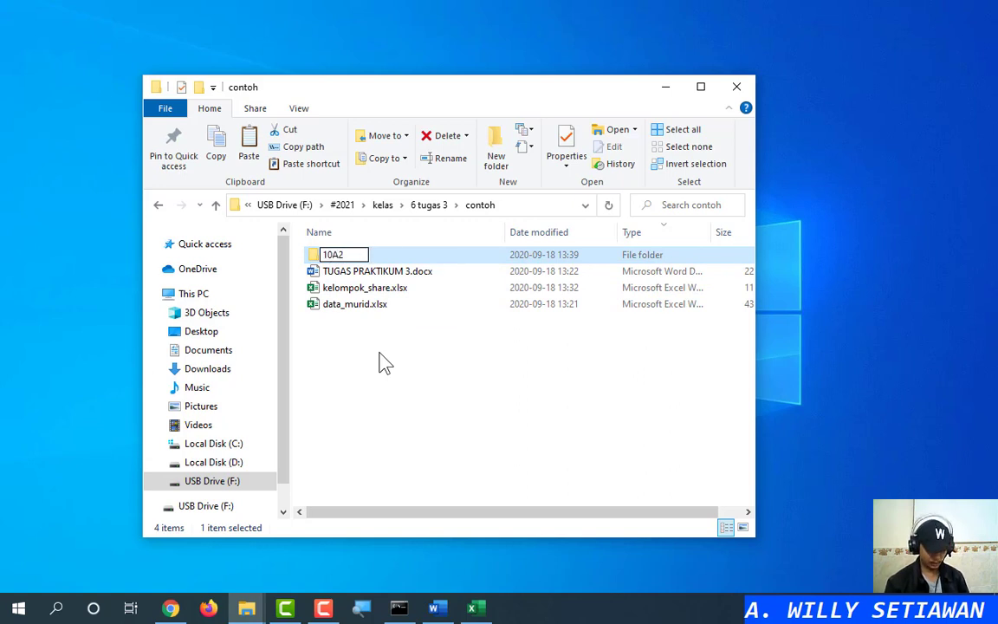
text(_0)
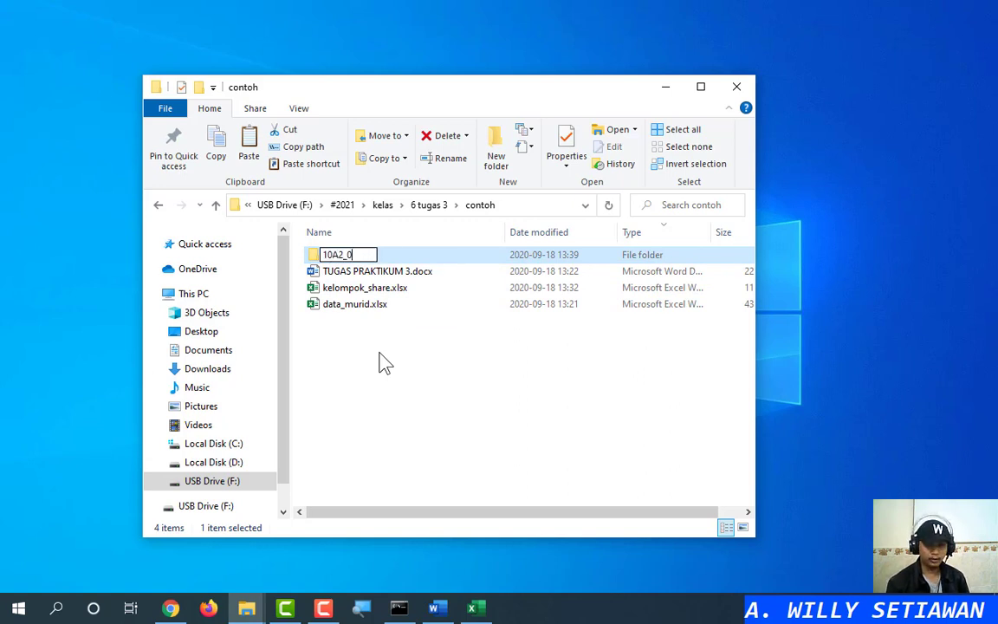
text(9)
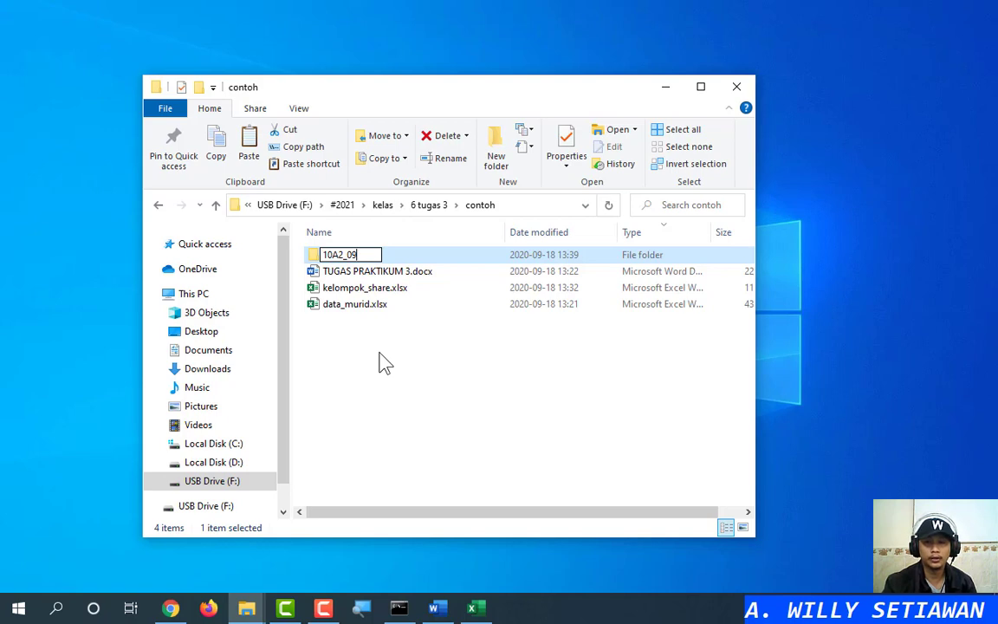
key(Return)
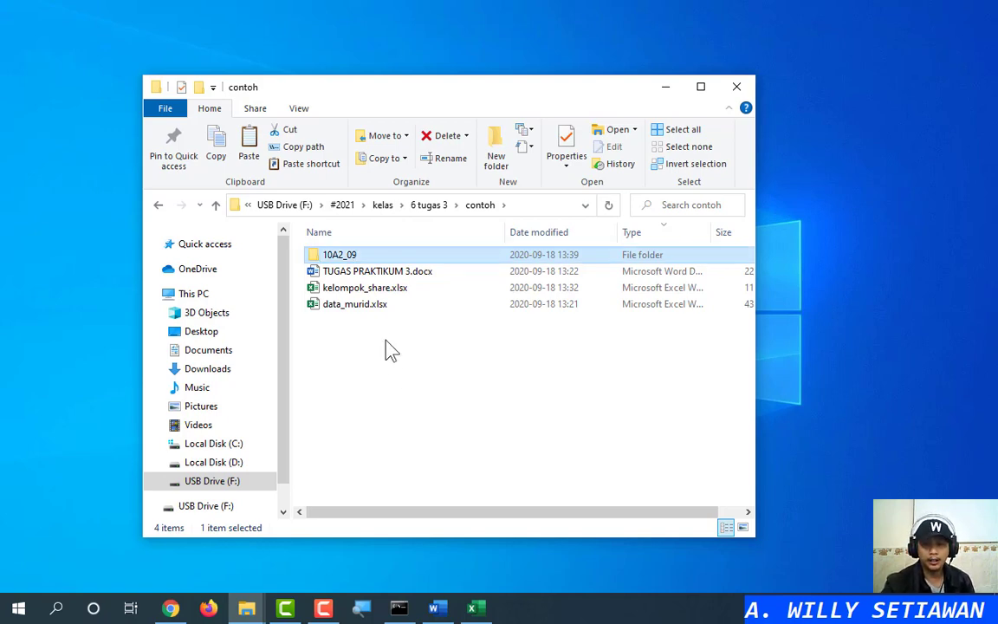
Step: Place data_murid.xlsx in the 10A2_09 folder and open that folder to check the file
click(352, 306)
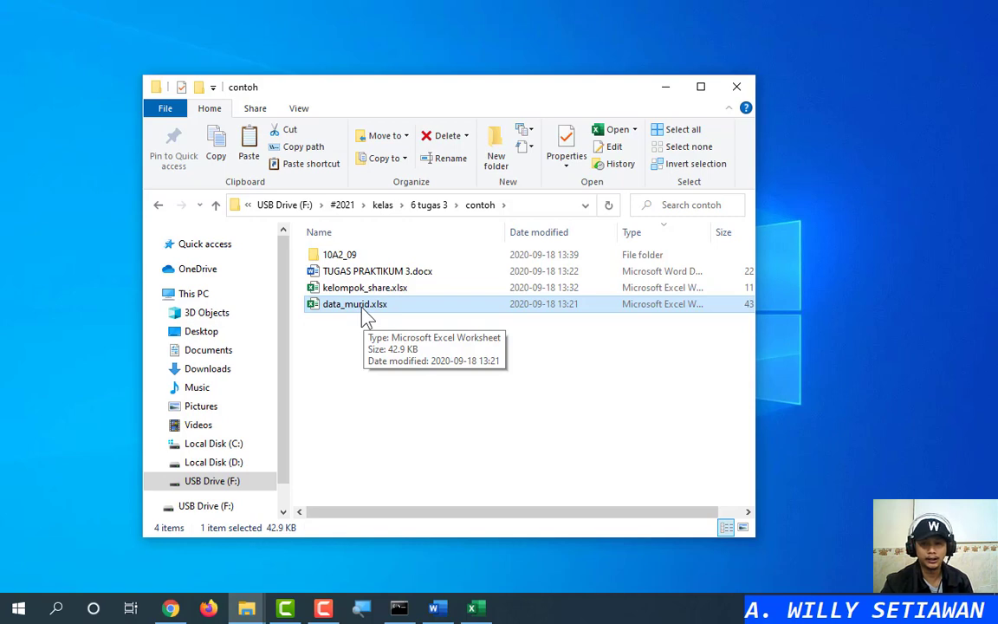
double_click(345, 255)
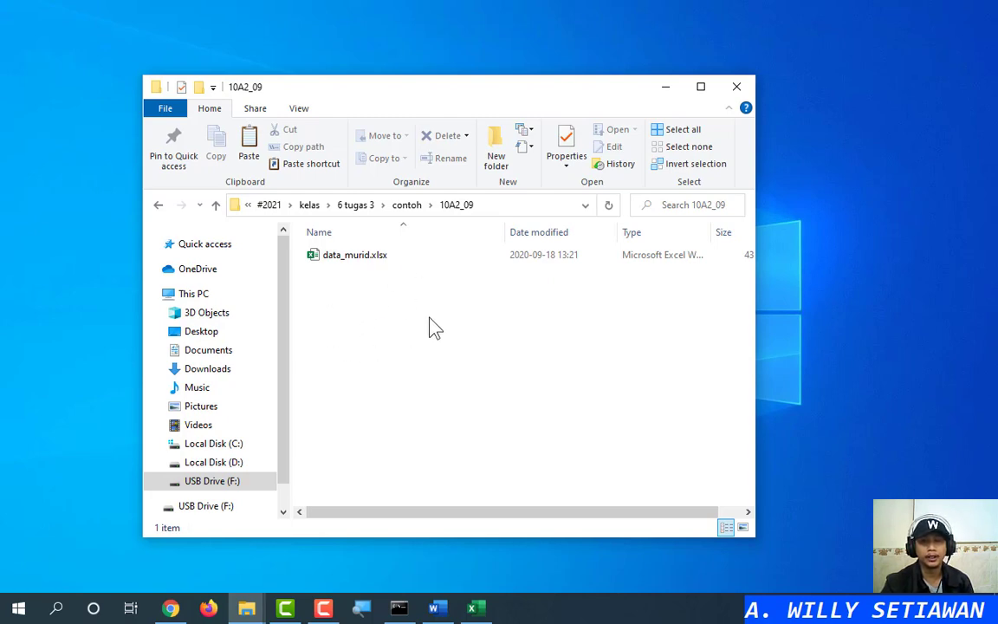
click(361, 260)
click(383, 314)
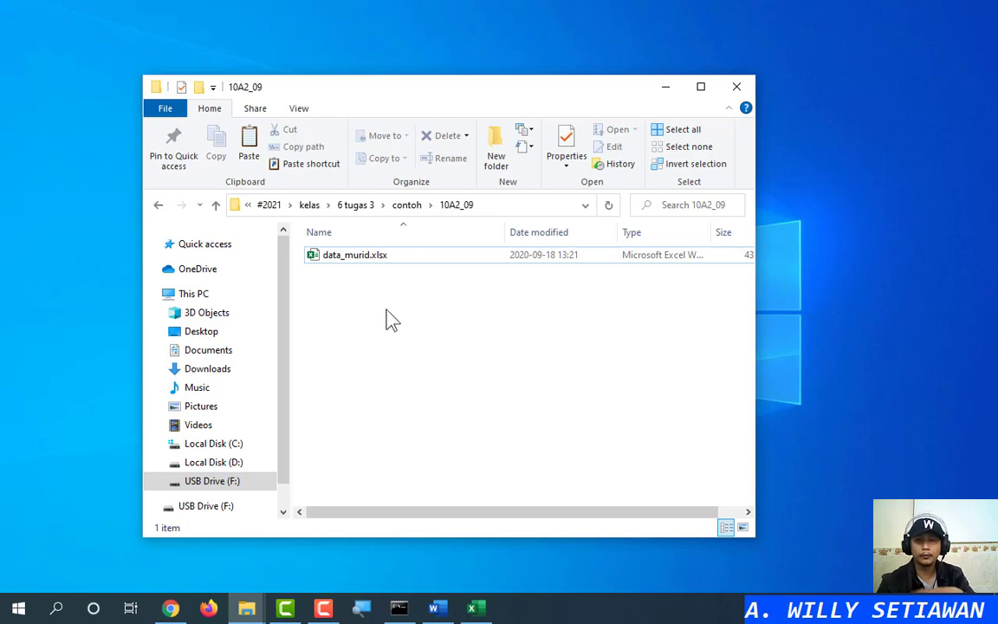
Step: Switch to the certificate document in Word and look over its overall layout
key(alt+Tab)
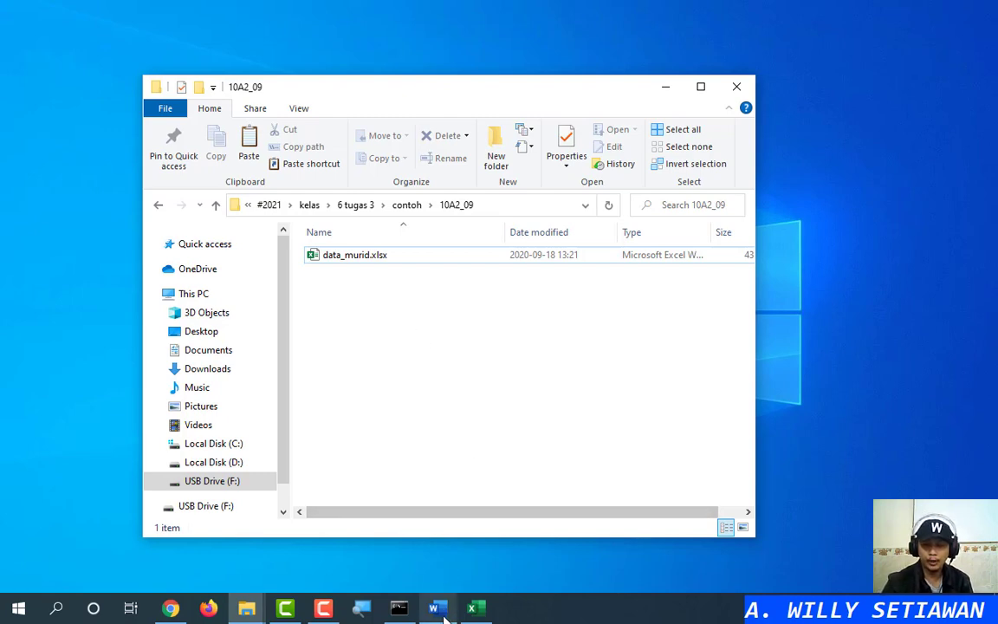
scroll(645, 346, down, 3)
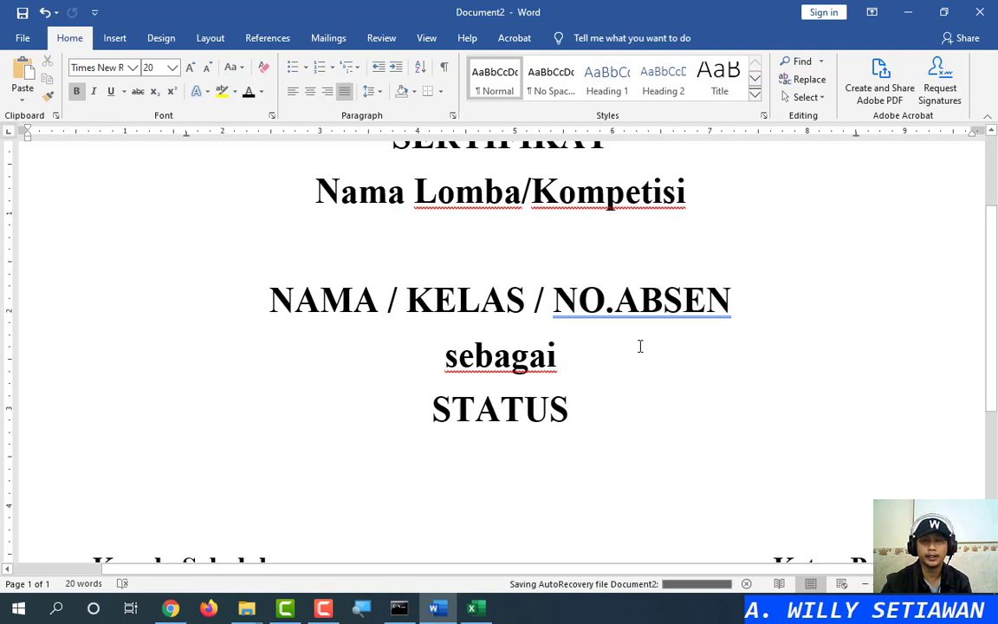
scroll(640, 346, up, 3)
scroll(640, 345, down, 2)
scroll(639, 340, up, 1)
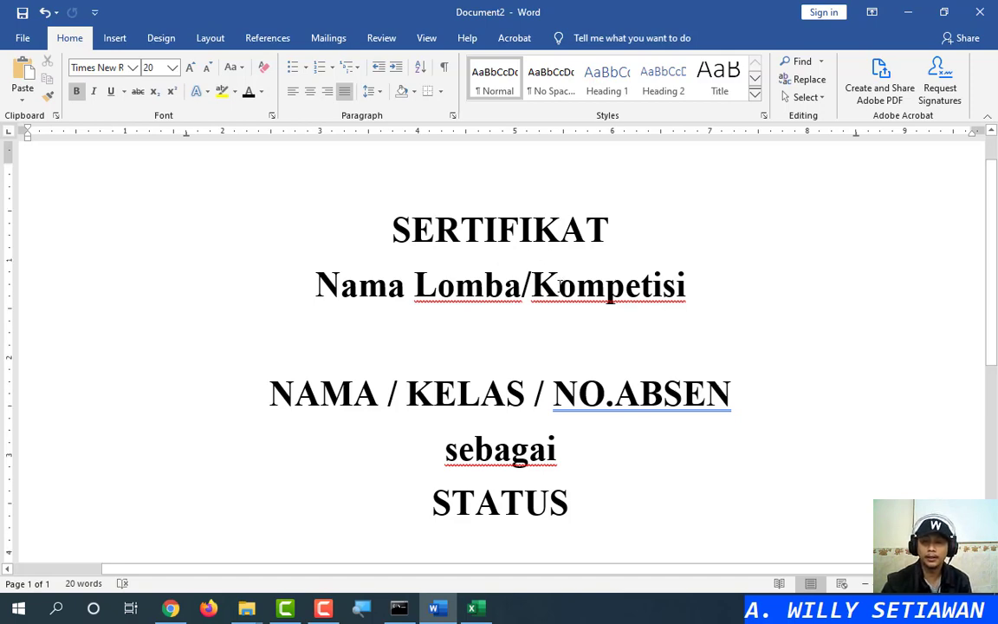
scroll(553, 284, down, 5)
scroll(554, 290, up, 5)
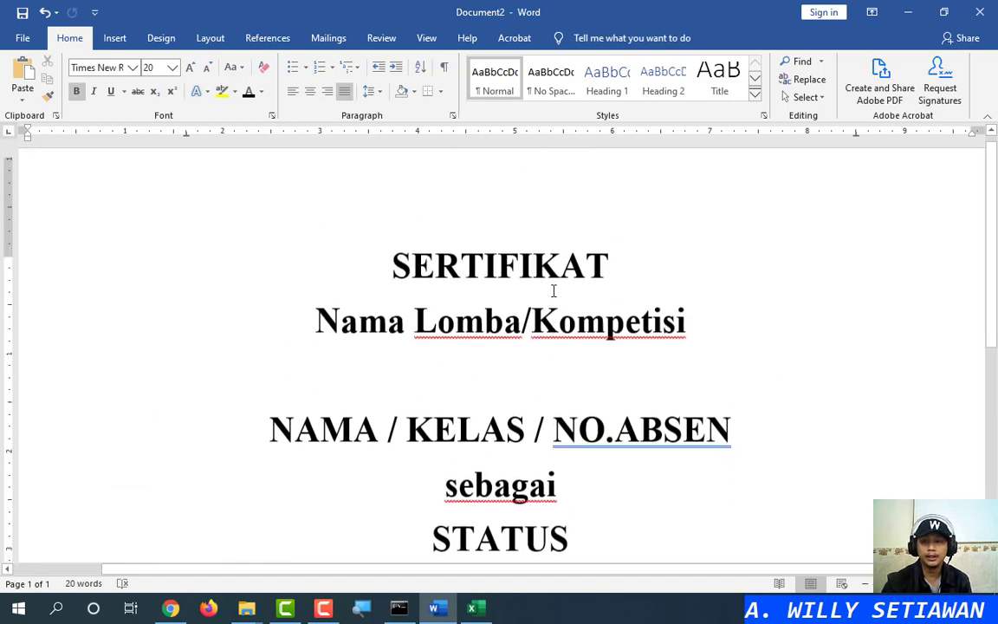
Step: Examine the certificate's title, competition name, NAMA / KELAS / NO.ABSEN, status and signature lines
triple_click(499, 283)
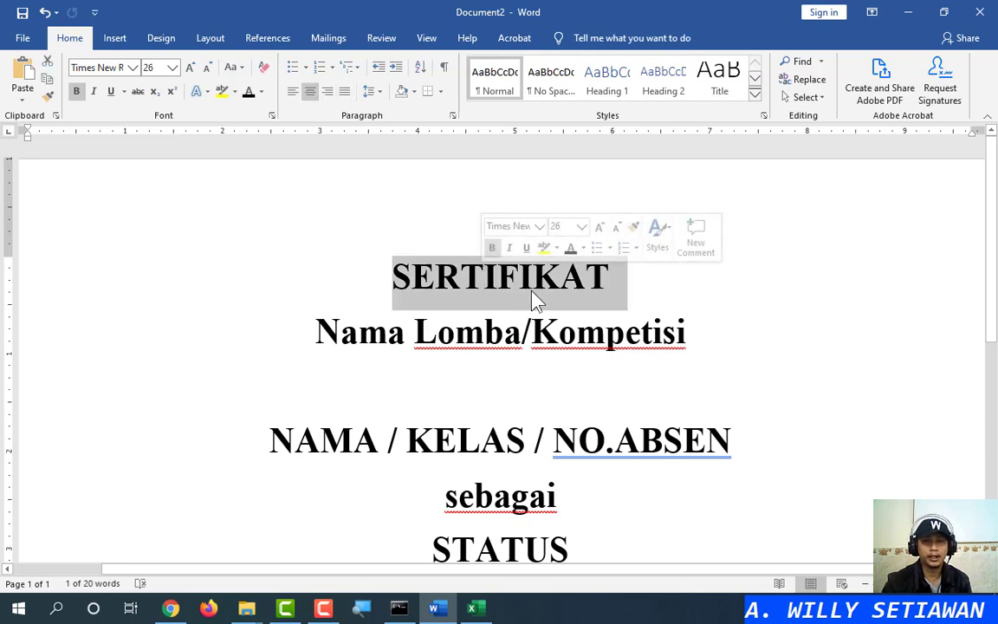
drag(316, 331, 759, 330)
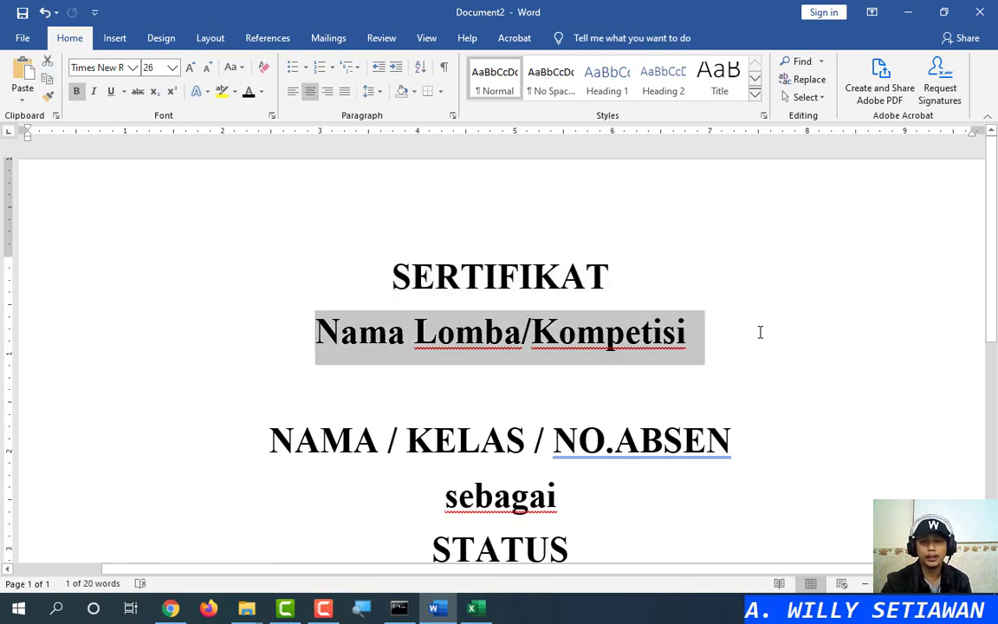
scroll(650, 397, down, 2)
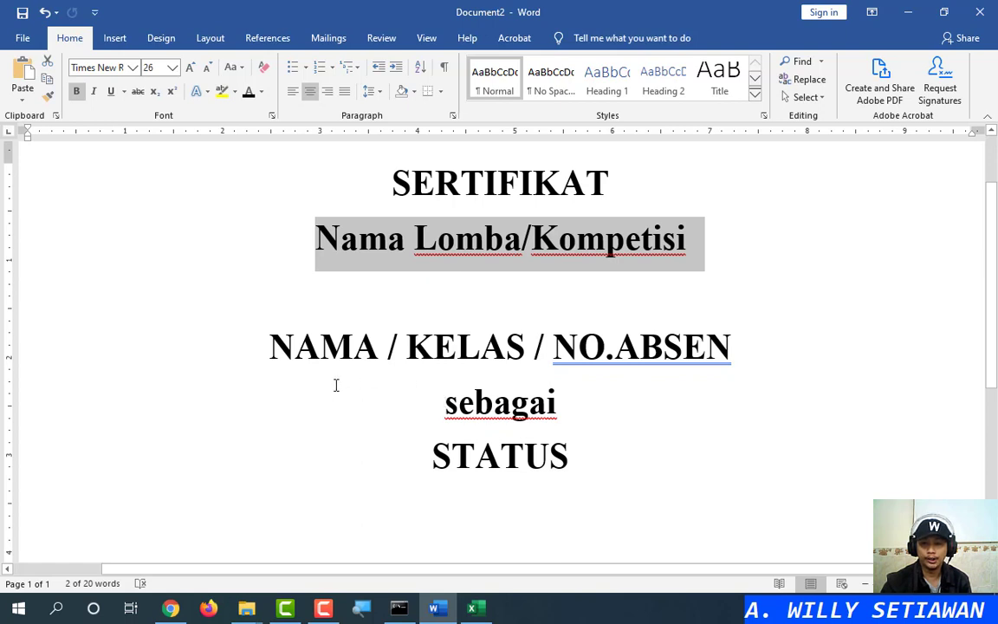
drag(267, 318, 636, 394)
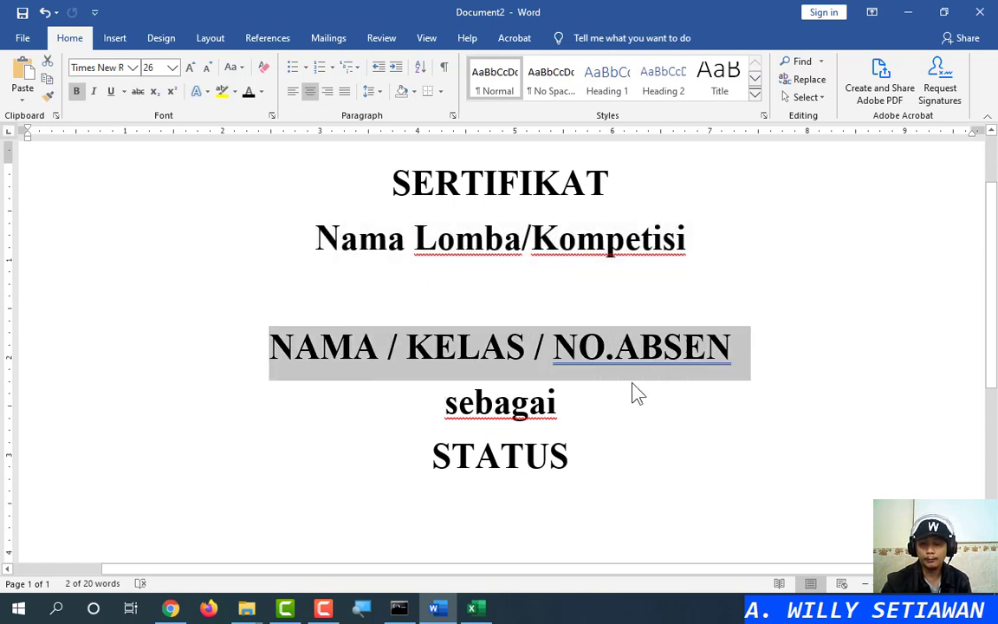
triple_click(461, 468)
click(489, 351)
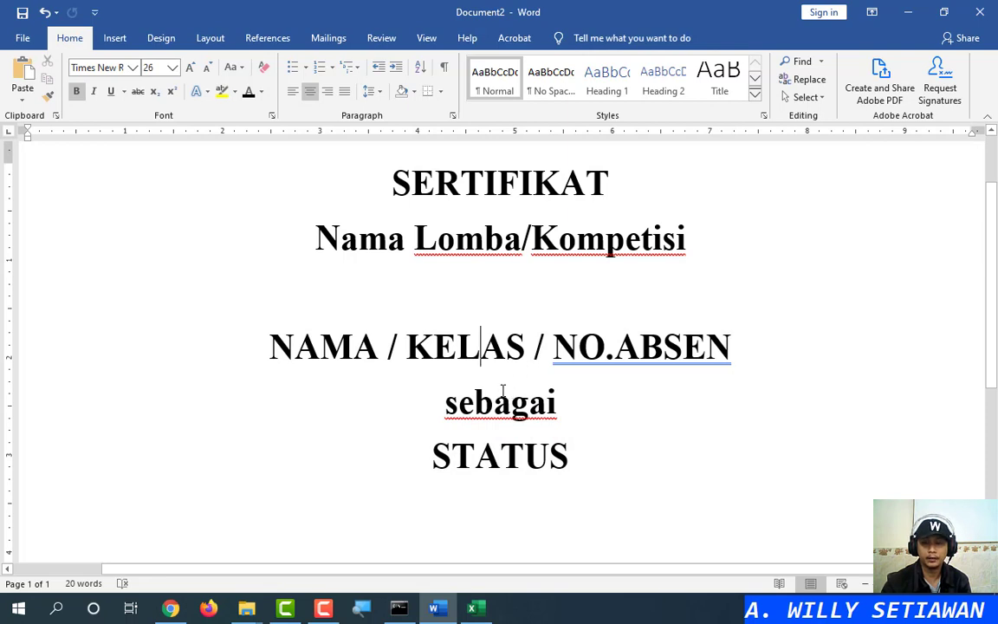
scroll(507, 391, down, 3)
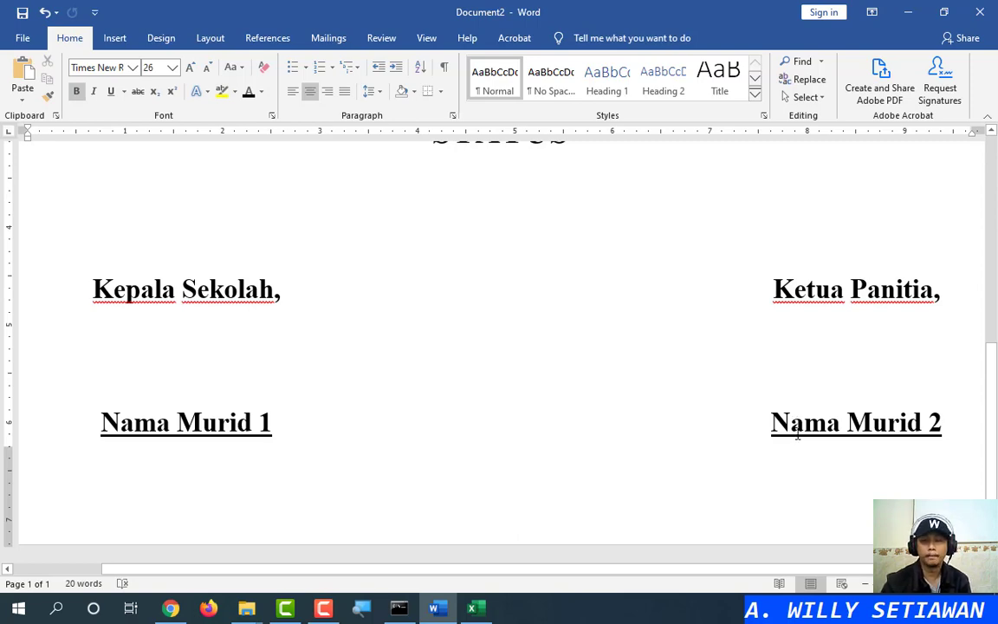
Step: Switch to kelompok_share.xlsx in Excel and copy the first group member's name from the NAMA column
key(alt+Tab)
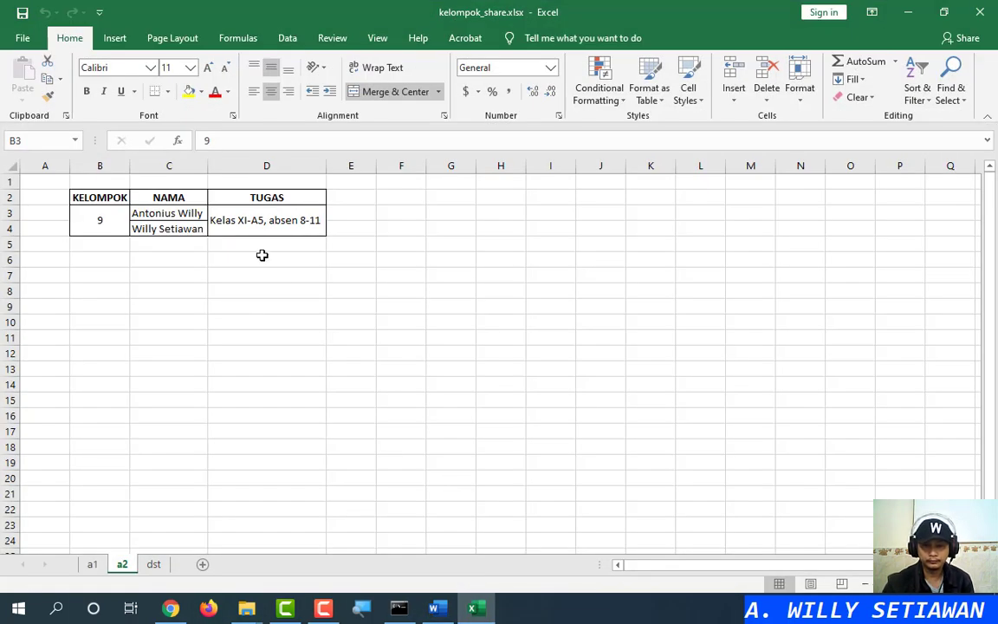
click(152, 216)
click(163, 227)
click(163, 214)
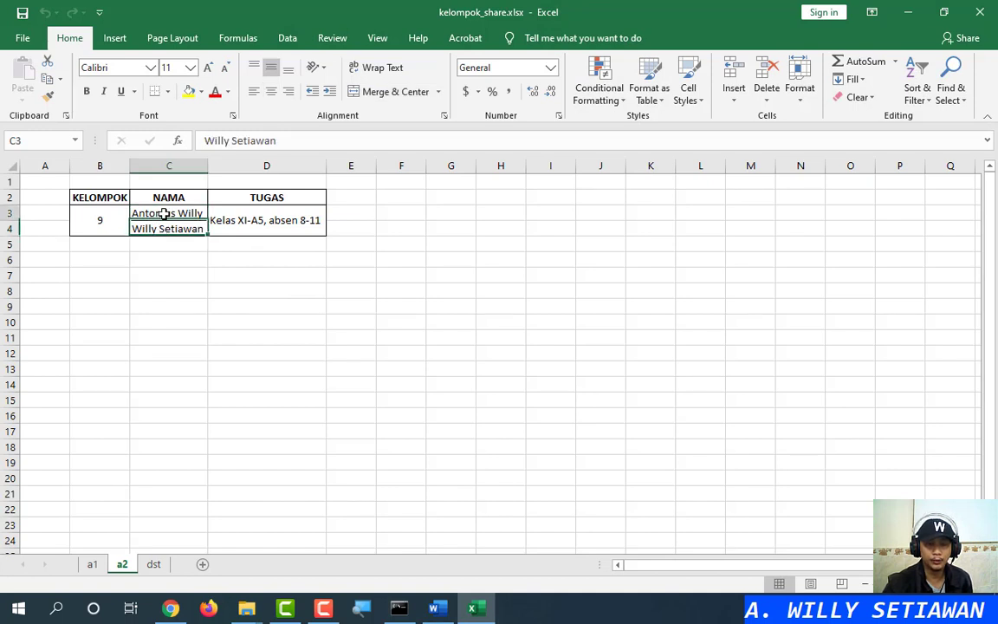
click(171, 229)
click(172, 214)
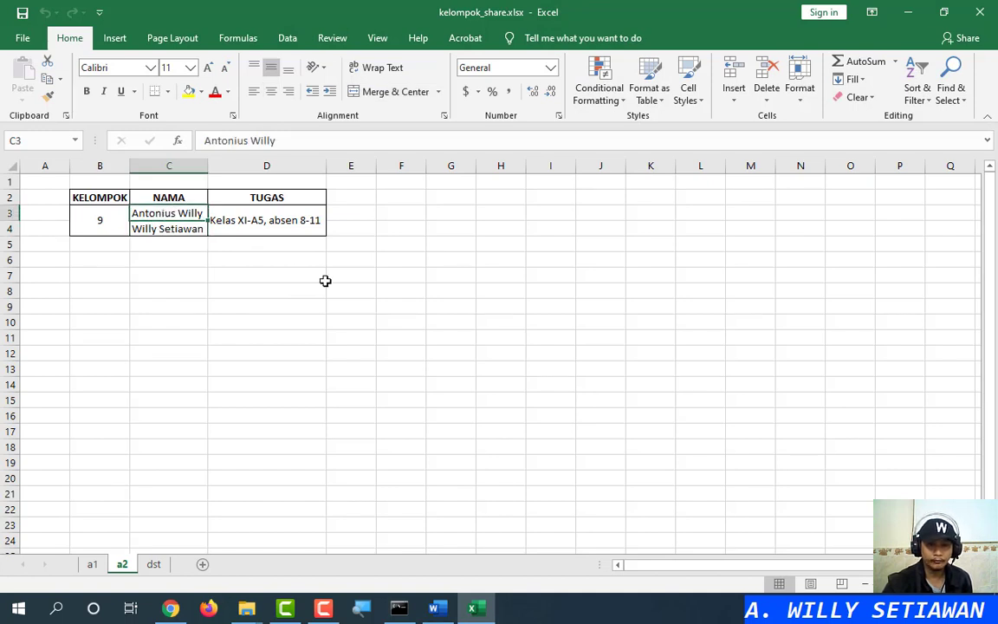
click(289, 140)
drag(204, 141, 289, 148)
key(ctrl+c)
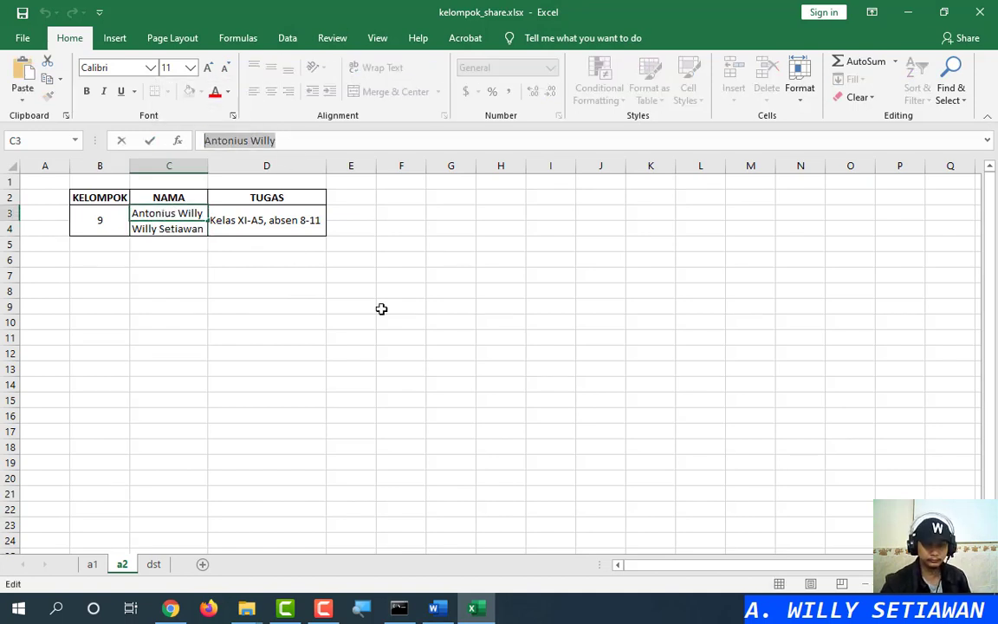
key(Escape)
Step: Return to the Word certificate and replace Nama Murid 2 under Ketua Panitia with the copied name
click(439, 608)
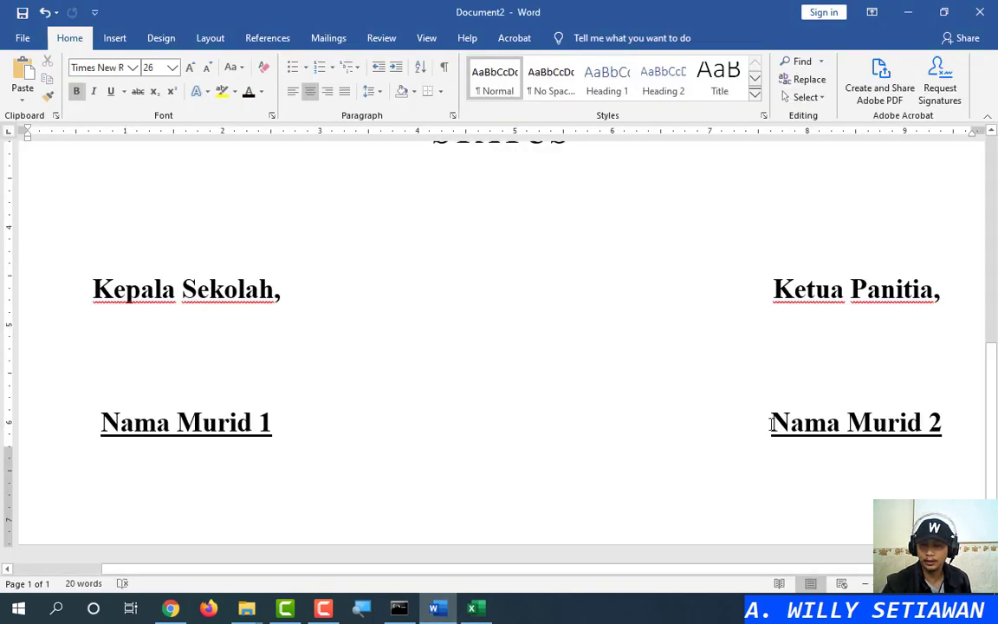
drag(771, 423, 944, 424)
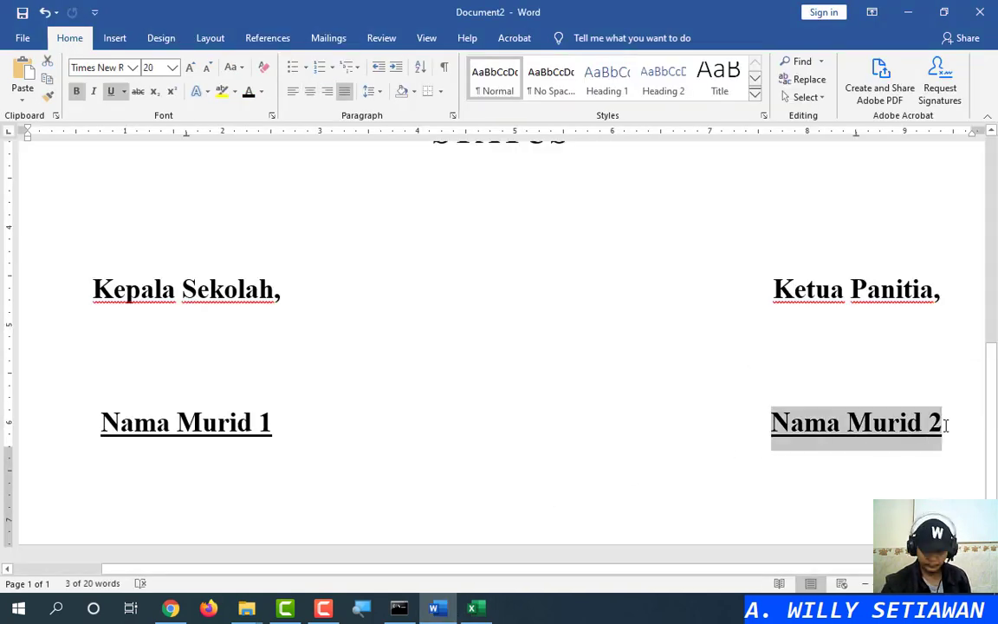
key(ctrl+v)
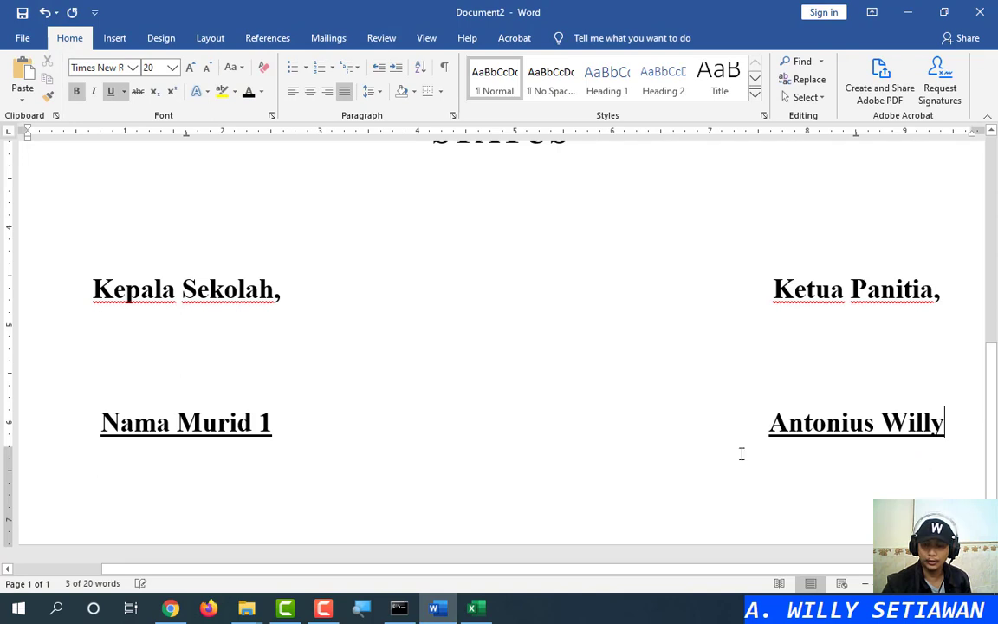
Step: Replace Nama Murid 1 under Kepala Sekolah with the second group member's name copied from kelompok_share.xlsx
drag(98, 422, 272, 422)
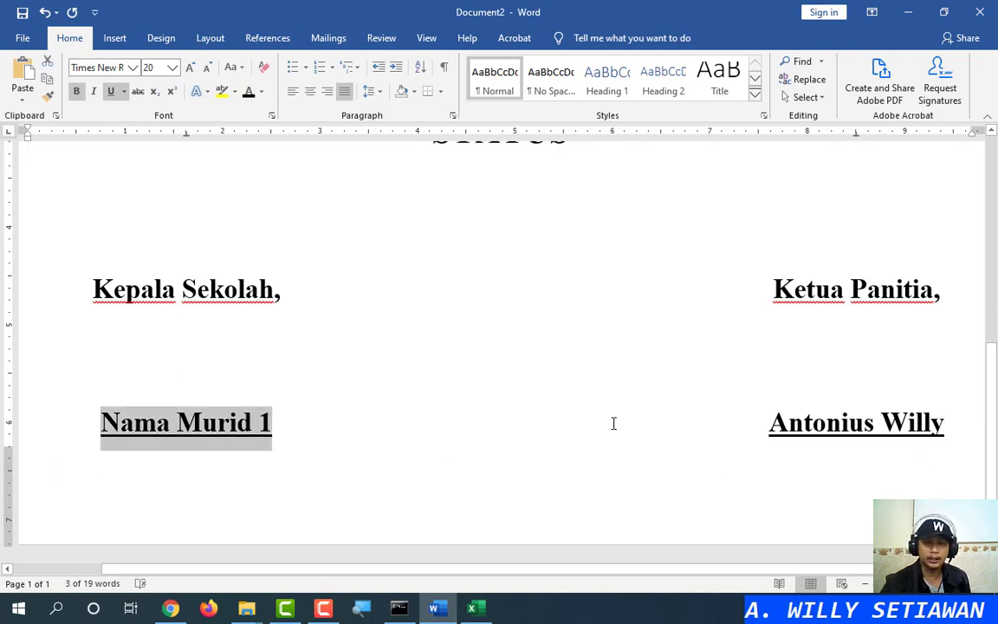
click(473, 609)
click(173, 228)
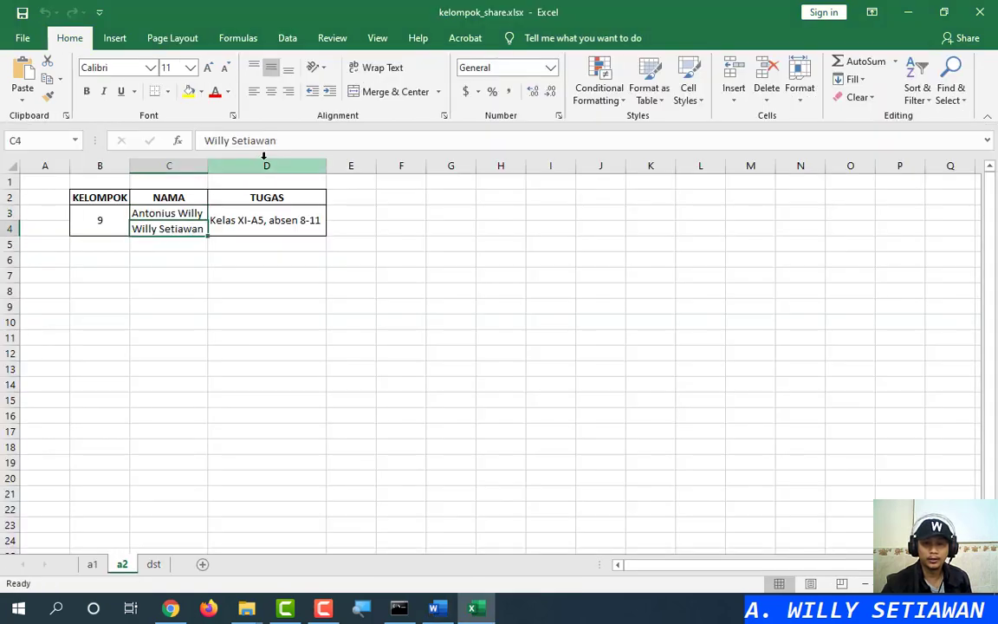
triple_click(221, 141)
key(ctrl+c)
key(Escape)
click(436, 607)
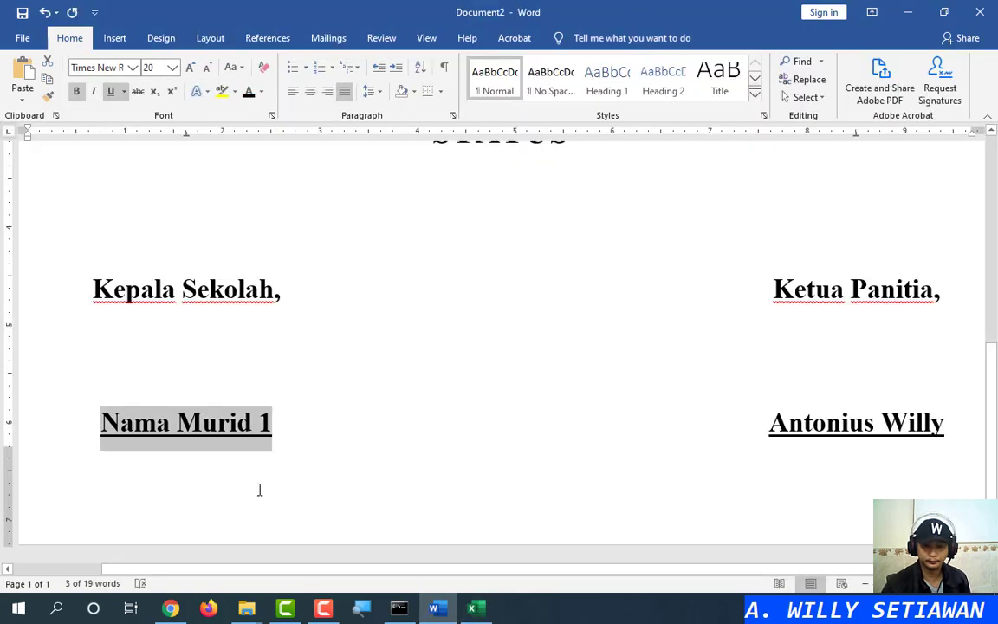
key(ctrl+v)
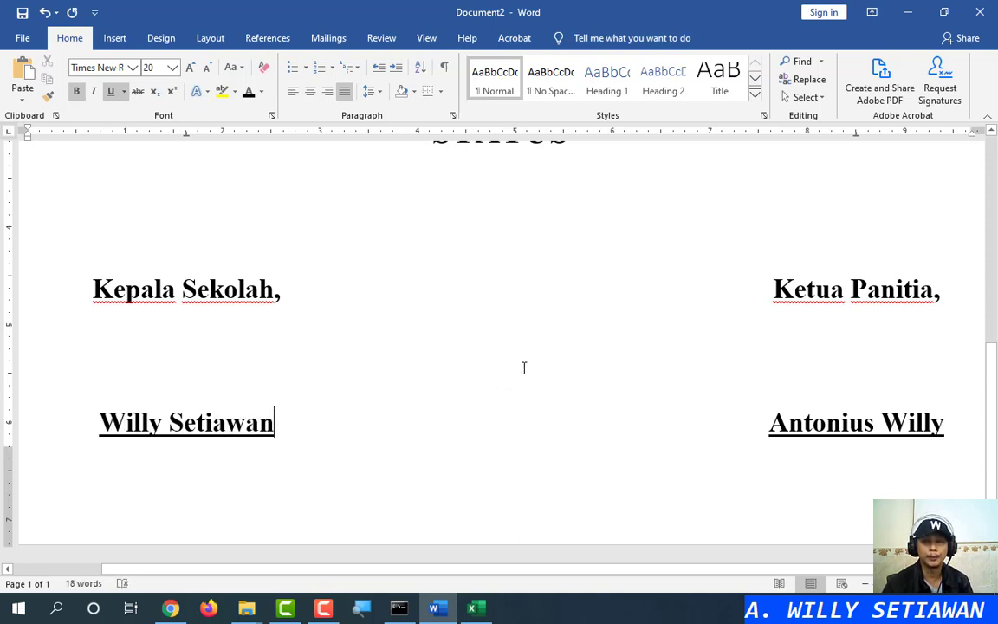
Step: Compare the certificate's NAMA / KELAS / NO.ABSEN line with data_murid.xlsx in the 10A2_09 folder and the TUGAS entry in kelompok_share.xlsx
scroll(523, 368, up, 6)
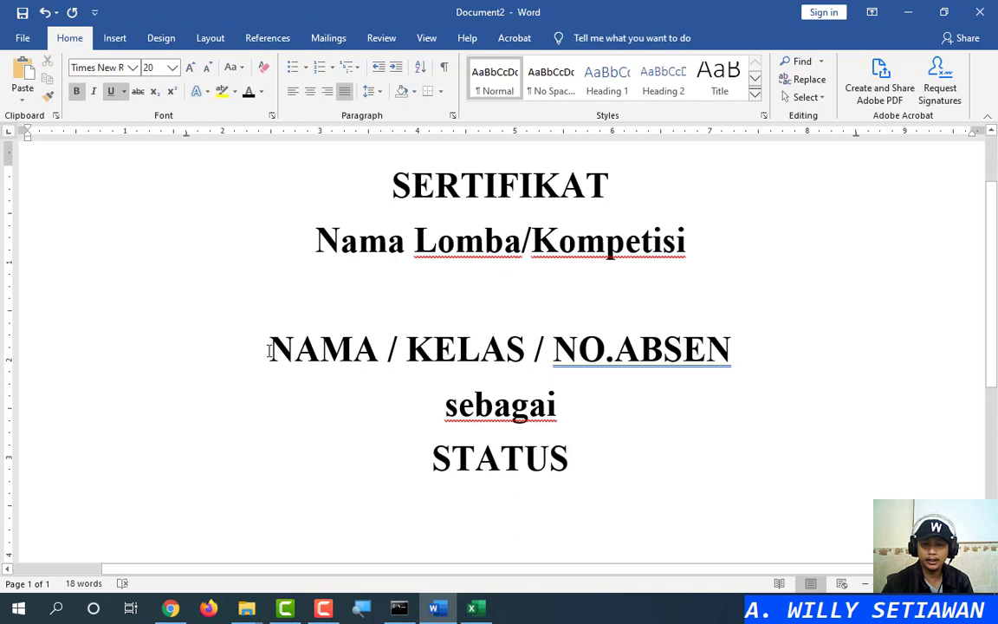
drag(268, 351, 730, 350)
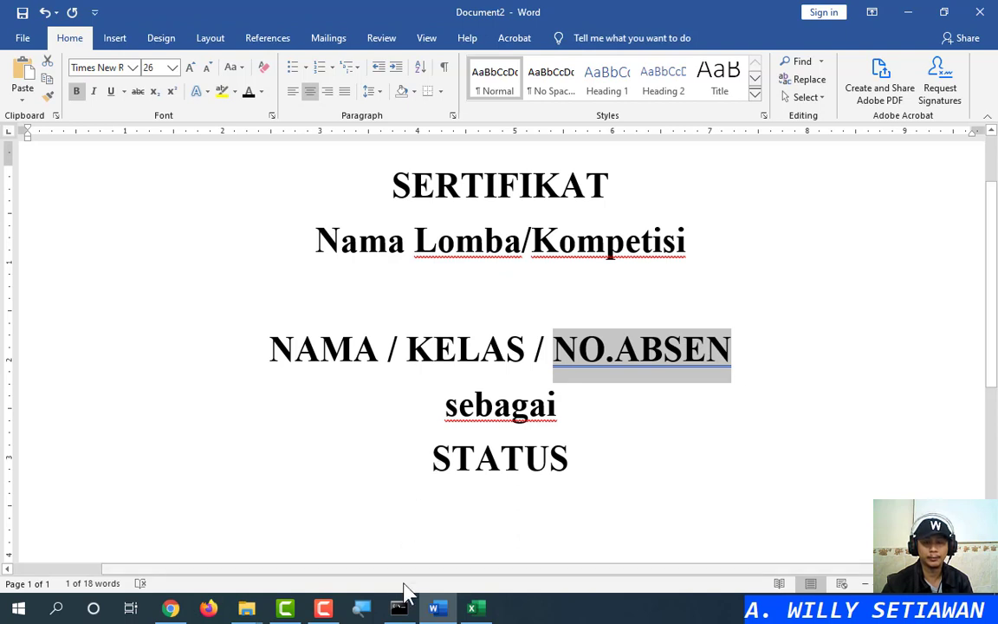
mouse_move(256, 611)
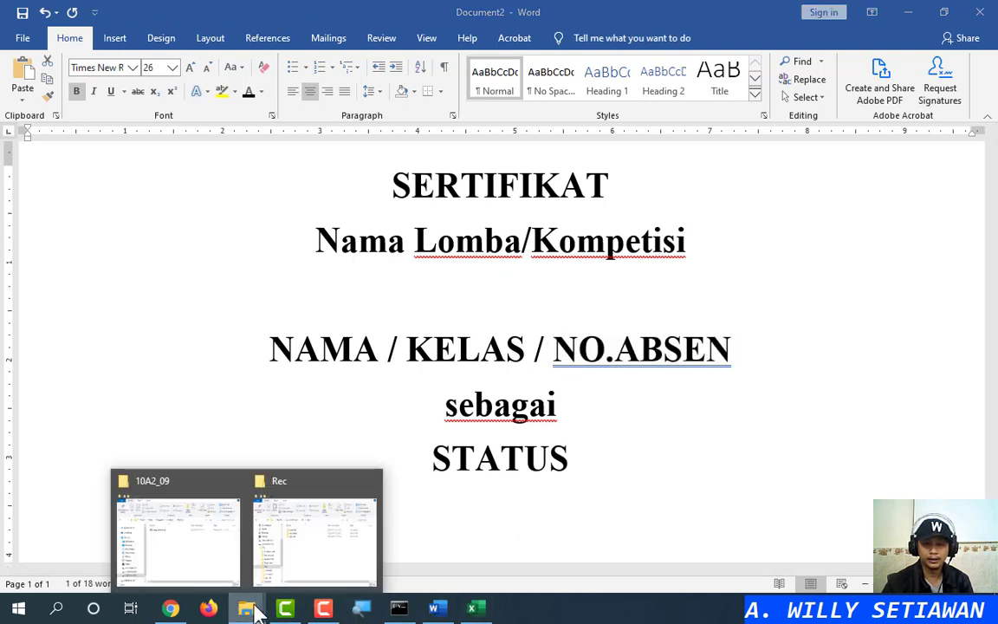
click(184, 561)
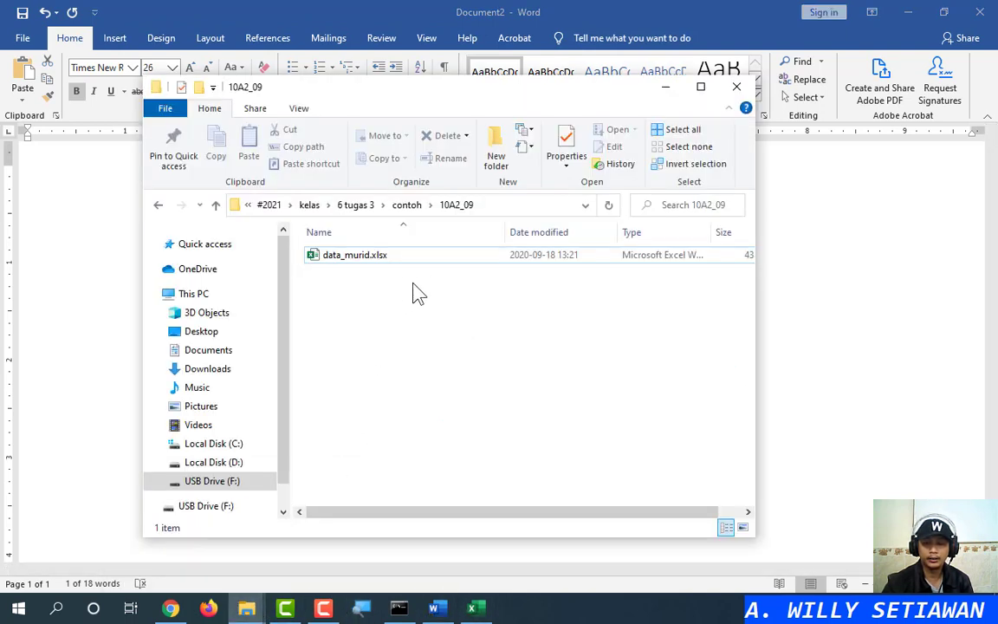
click(373, 256)
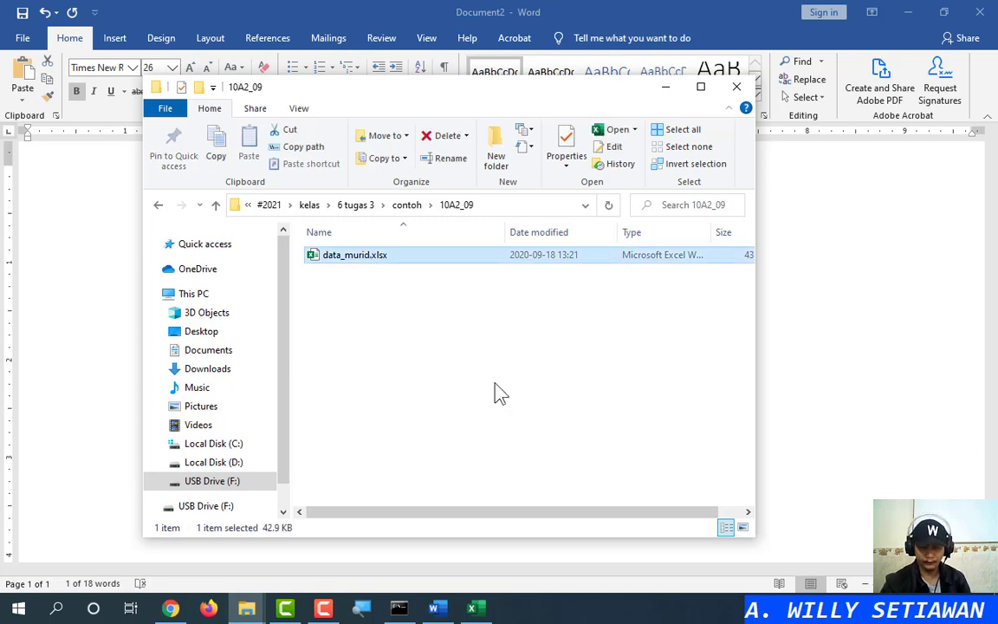
click(473, 609)
click(253, 215)
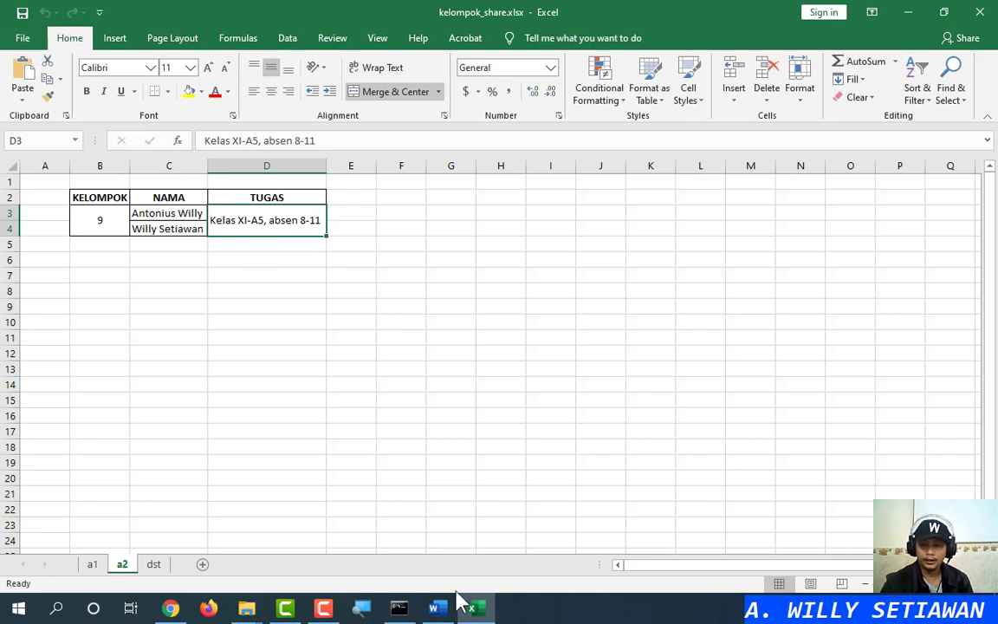
Step: Open data_murid.xlsx from the 10A2_09 folder to view the student data, and return to the certificate's NAMA / KELAS / NO.ABSEN line in Word
click(260, 605)
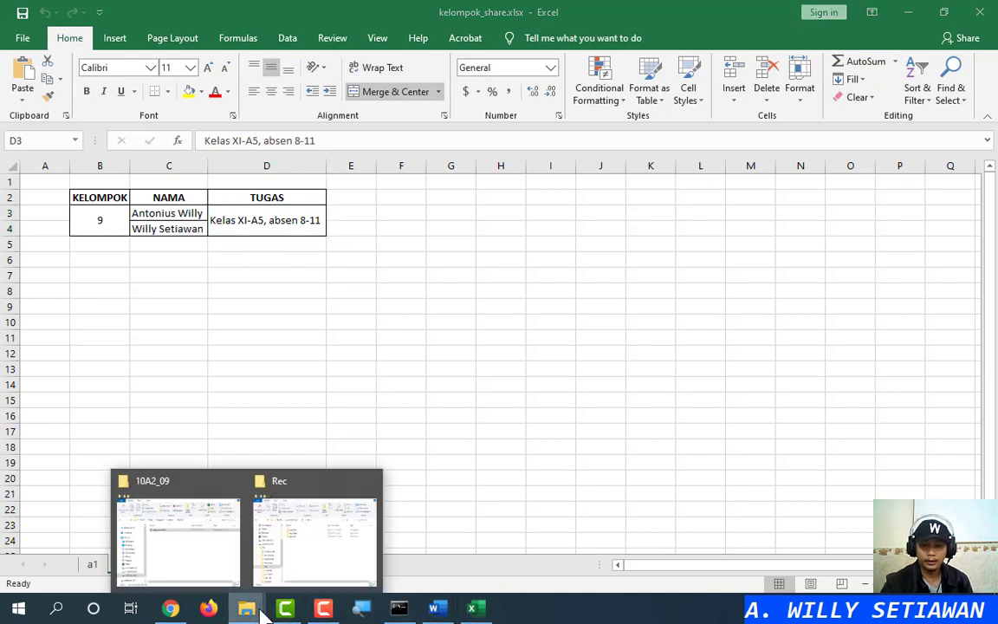
click(178, 537)
double_click(343, 263)
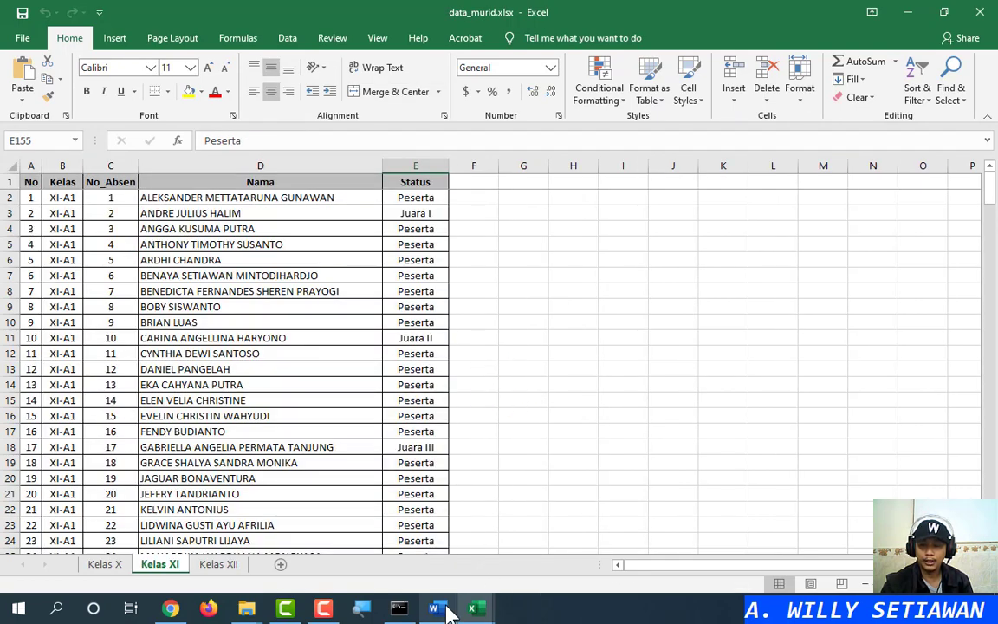
click(436, 608)
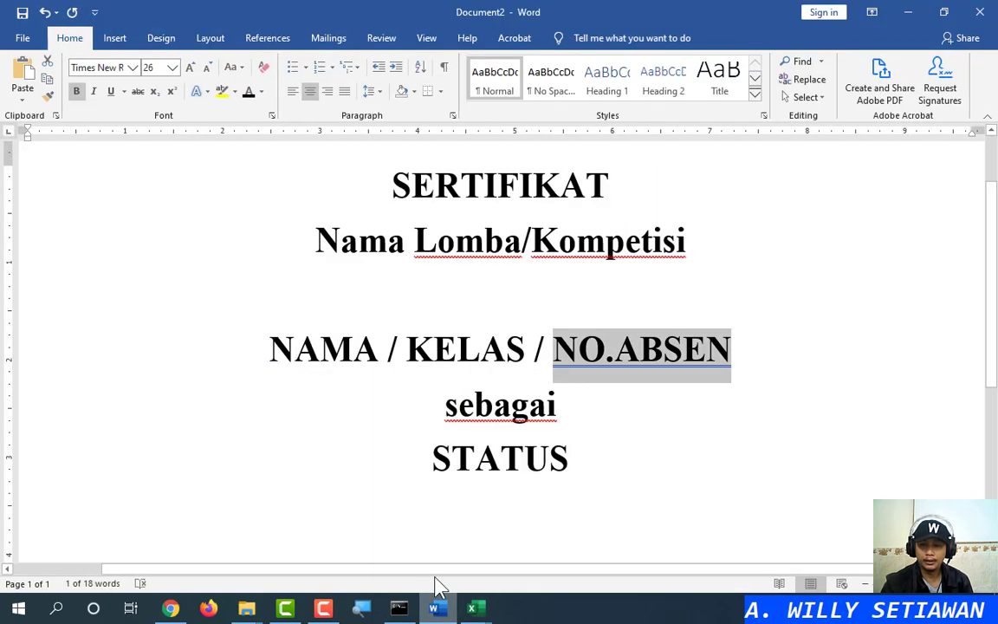
click(480, 348)
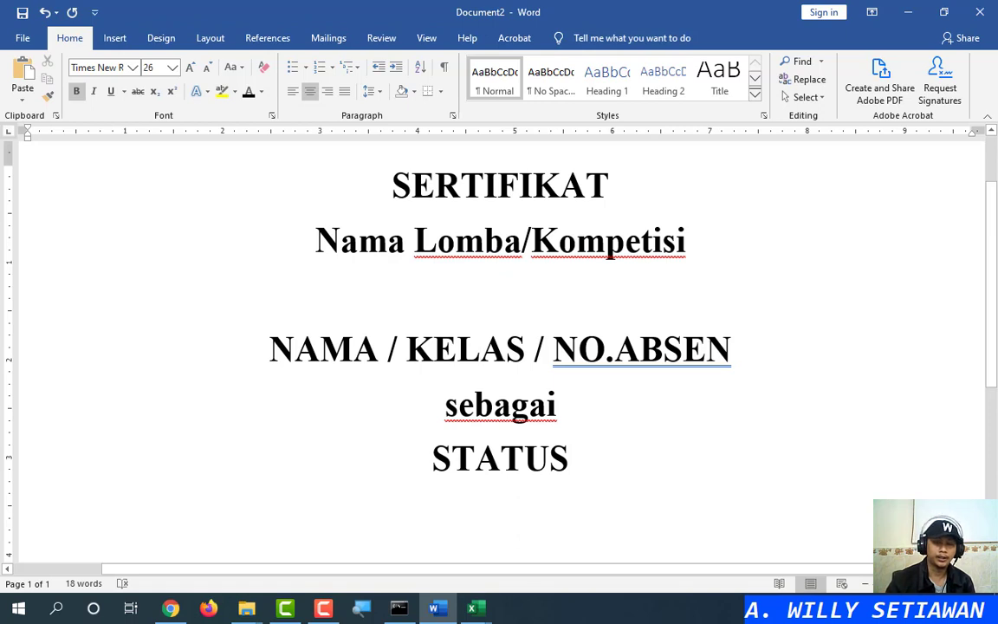
click(480, 348)
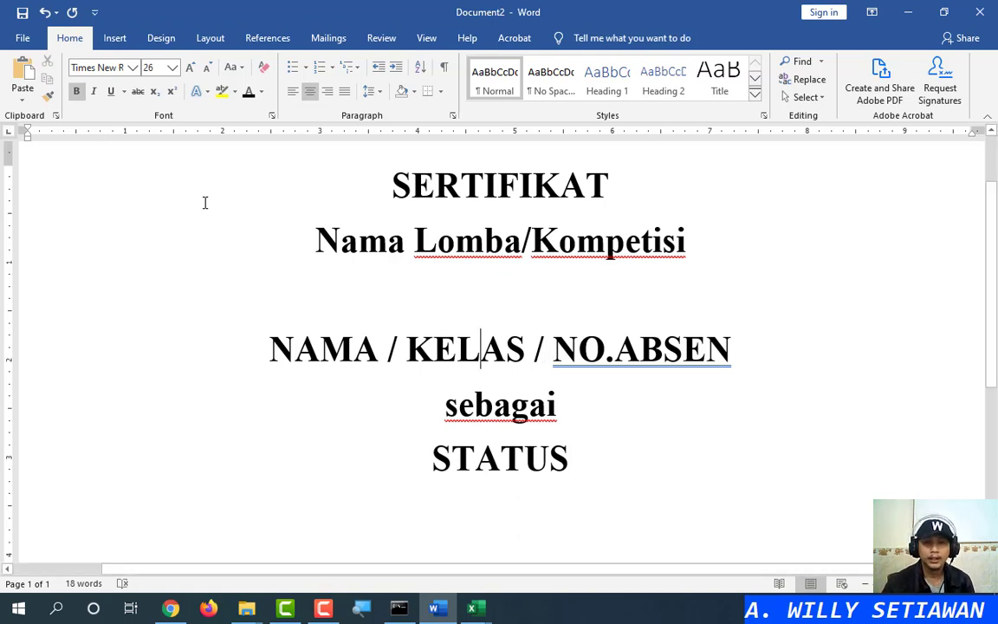
Step: Start saving the certificate with Save As and check the 10A2_09 folder's path in File Explorer
click(33, 38)
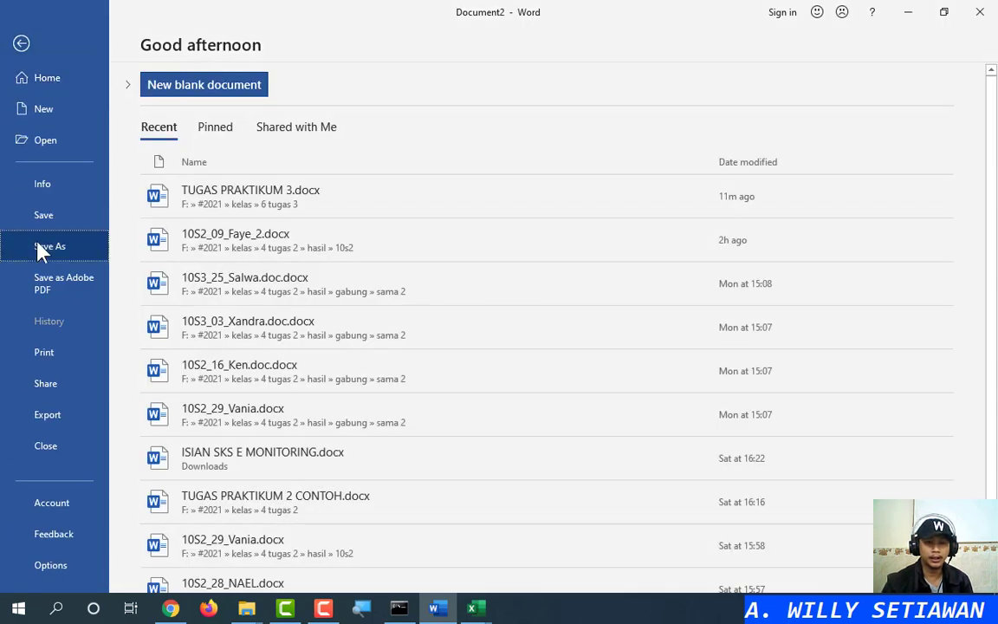
click(38, 248)
click(209, 282)
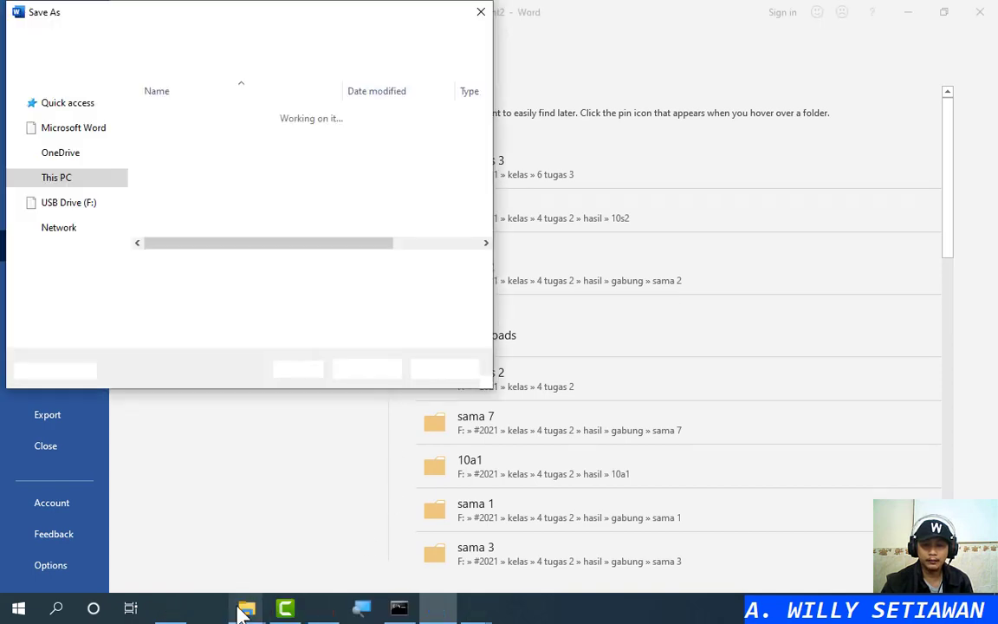
mouse_move(242, 607)
click(207, 570)
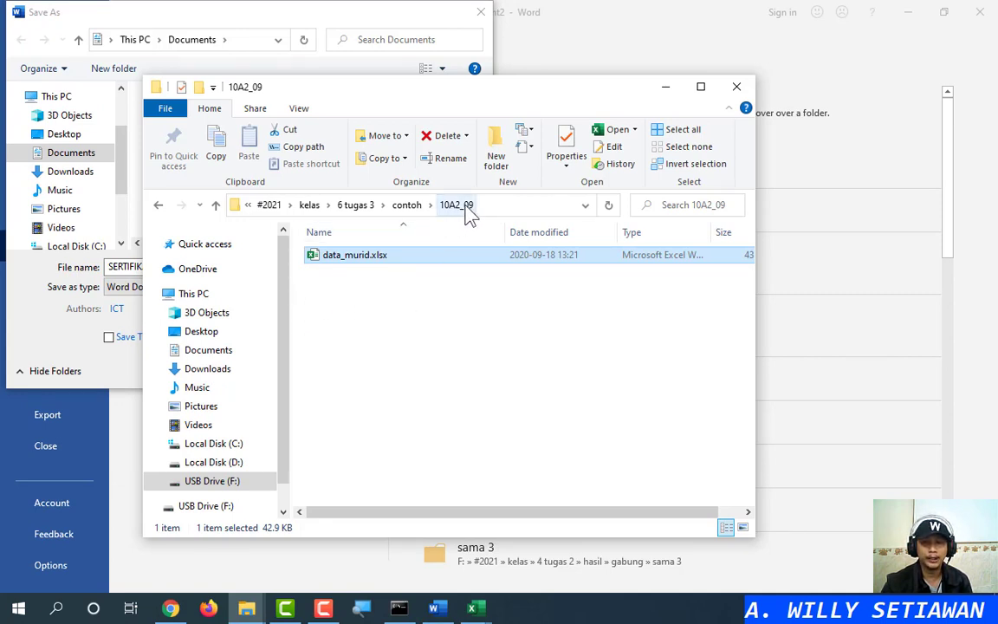
click(665, 86)
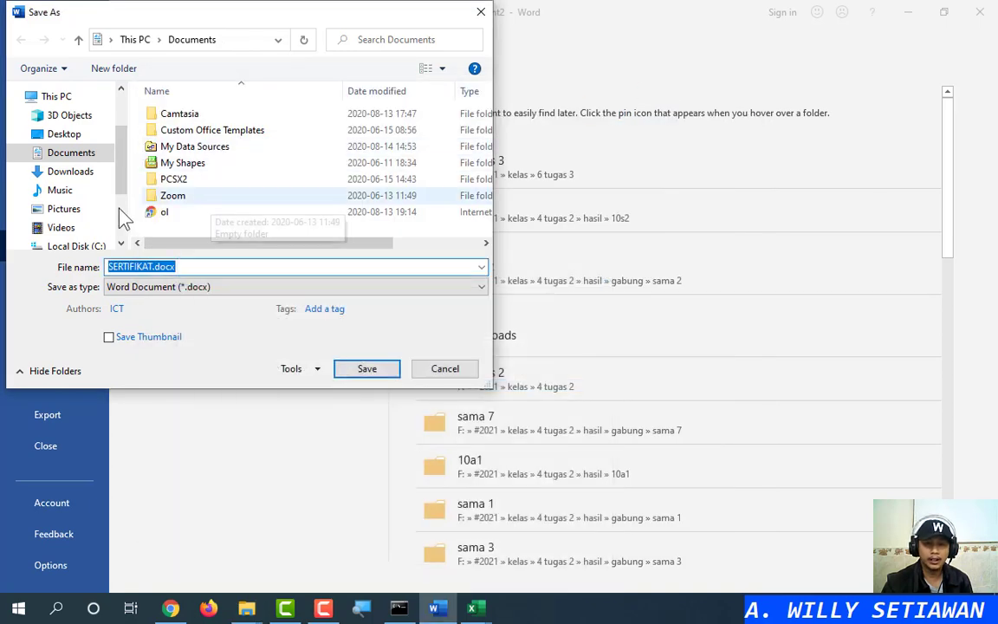
Step: Set the save location to USB Drive (F:) > #2021 > kelas > 6 tugas 3 > contoh > 10A2_09
scroll(118, 207, down, 2)
click(77, 184)
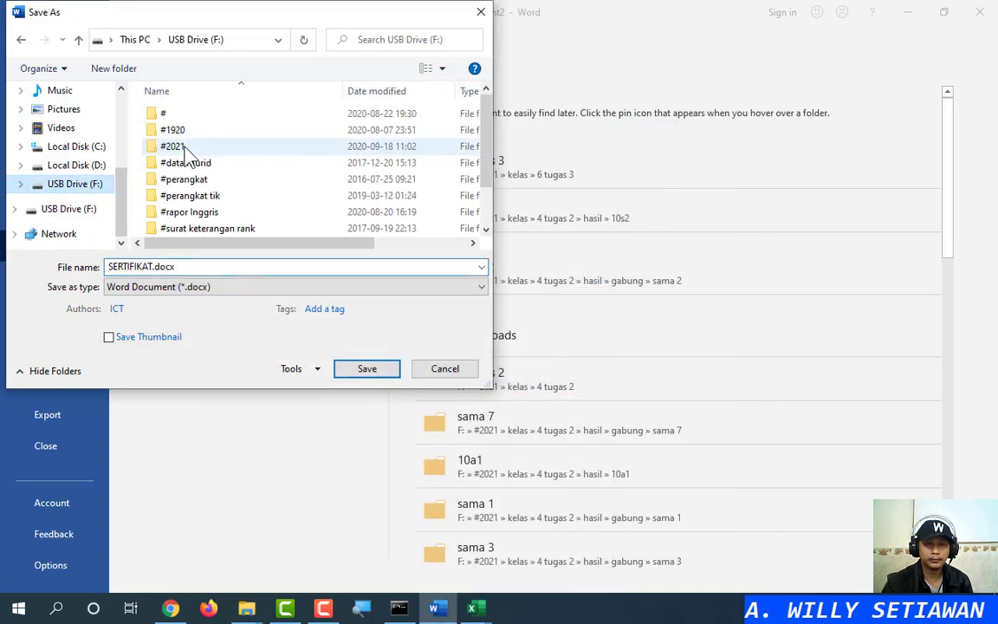
double_click(182, 146)
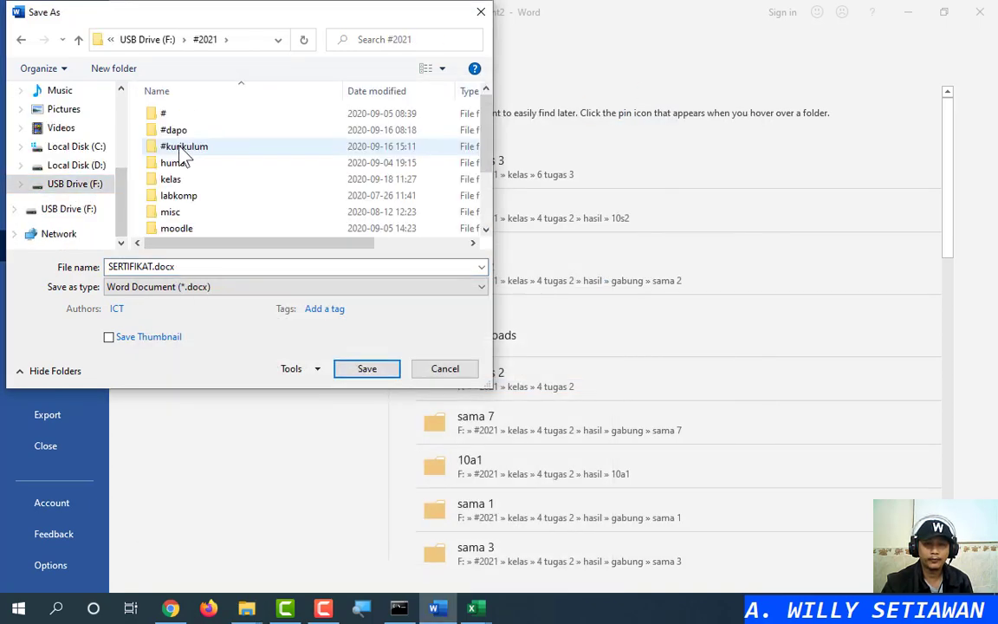
double_click(169, 178)
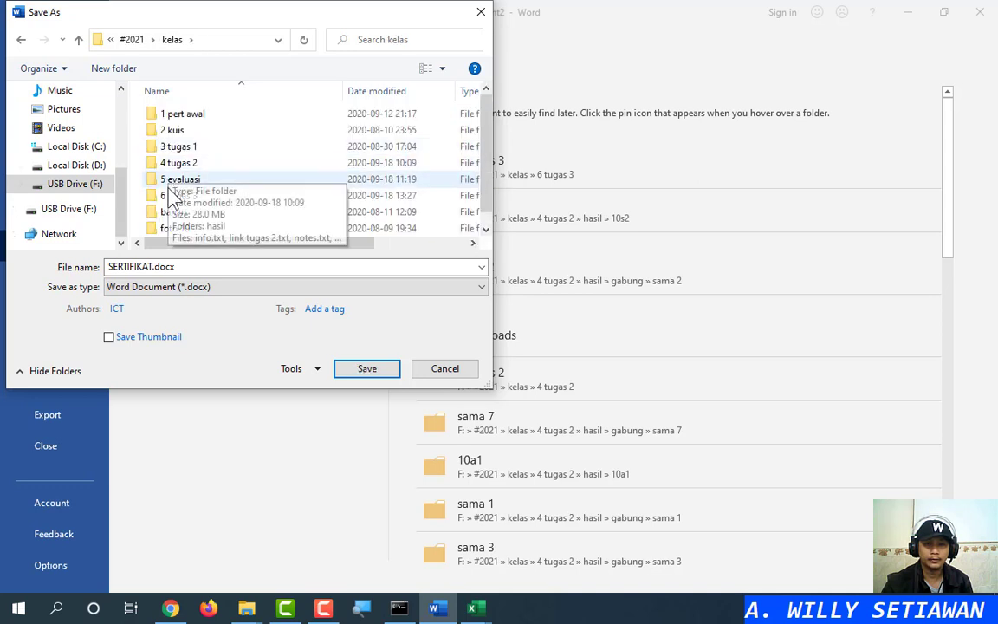
double_click(169, 195)
double_click(170, 113)
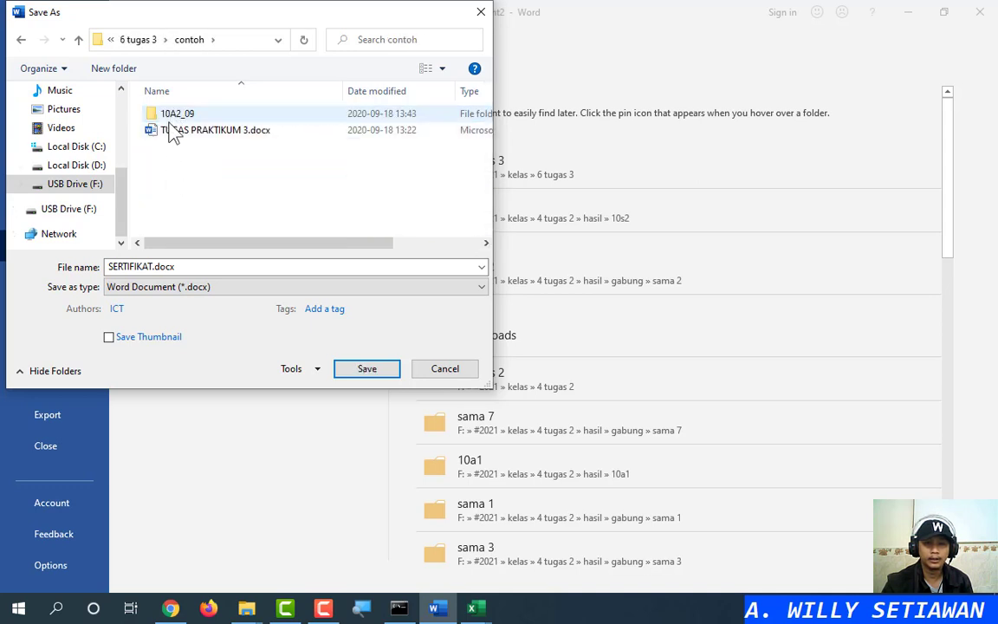
double_click(172, 115)
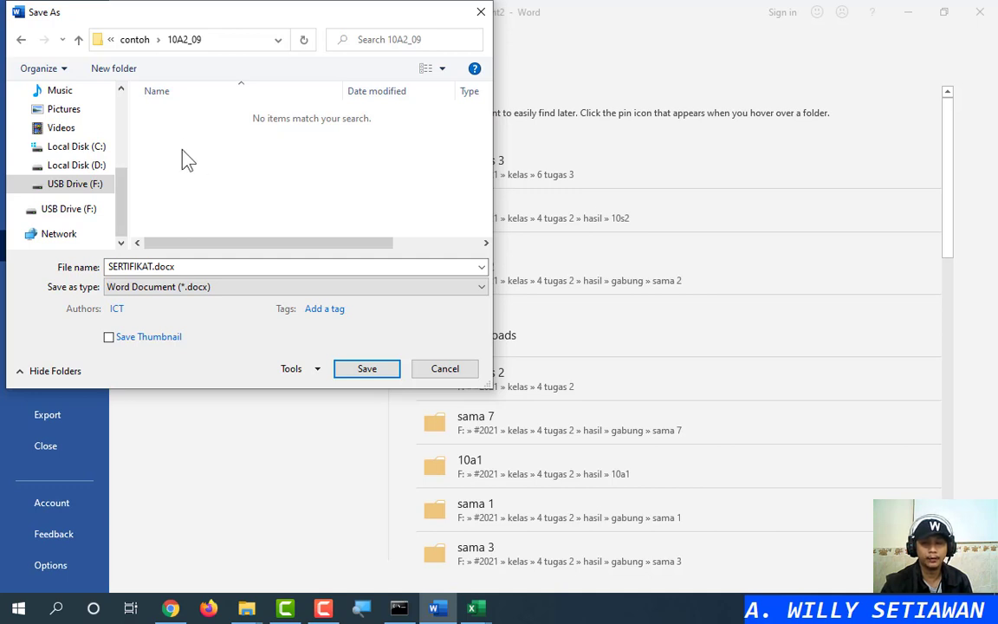
Step: Name the certificate document 10A2_09.docx and save it in the 10A2_09 folder as a Word document
double_click(156, 266)
click(157, 266)
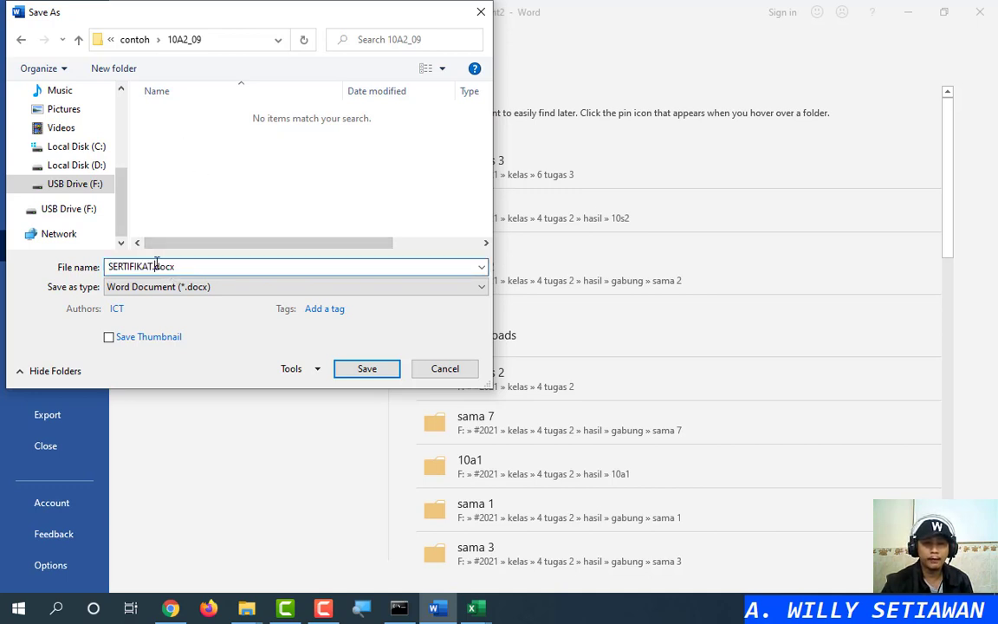
drag(152, 266, 73, 263)
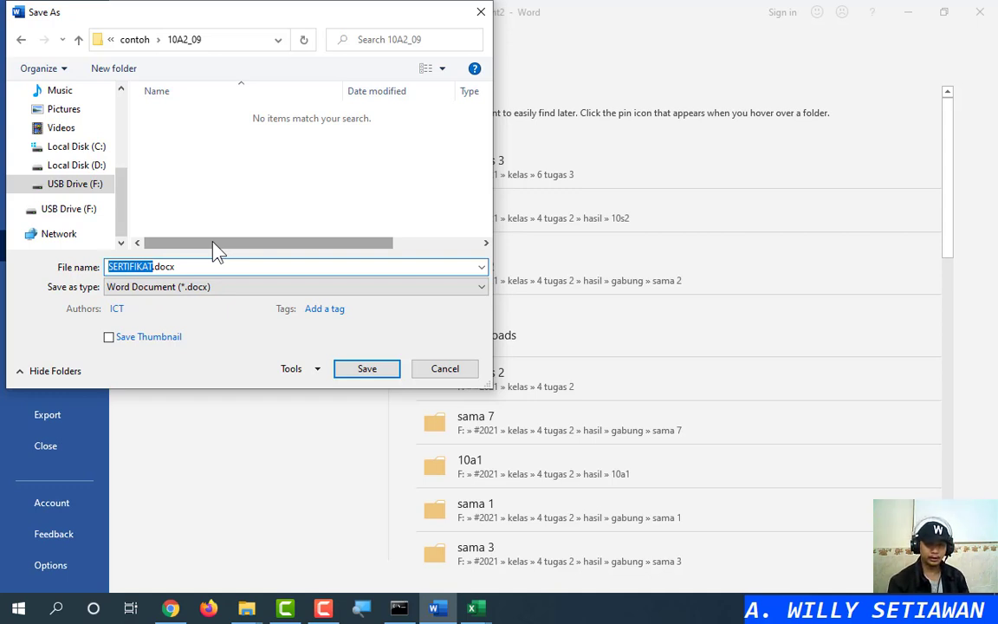
text(10A)
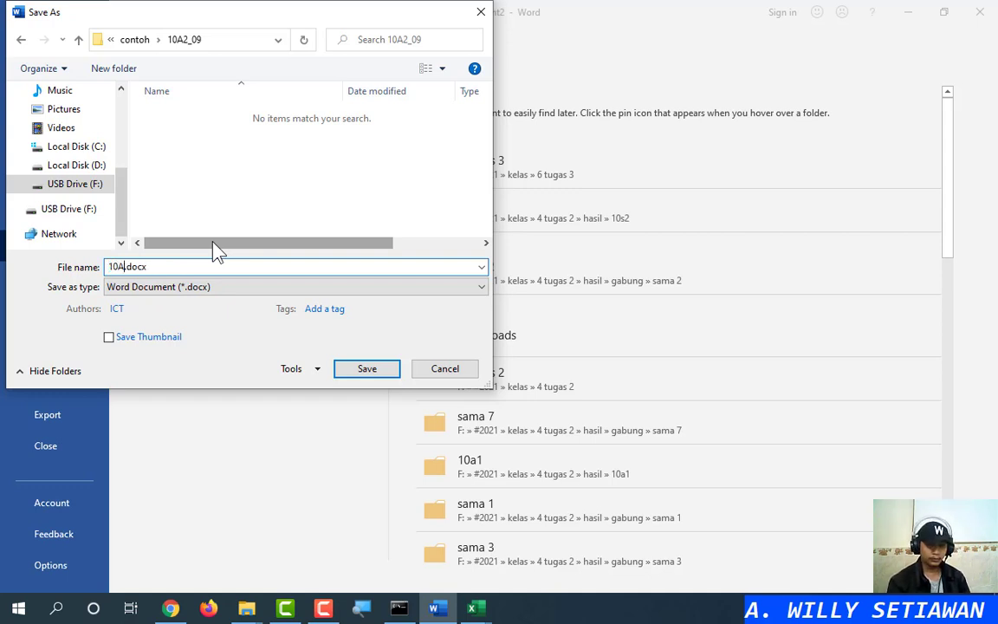
text(2_)
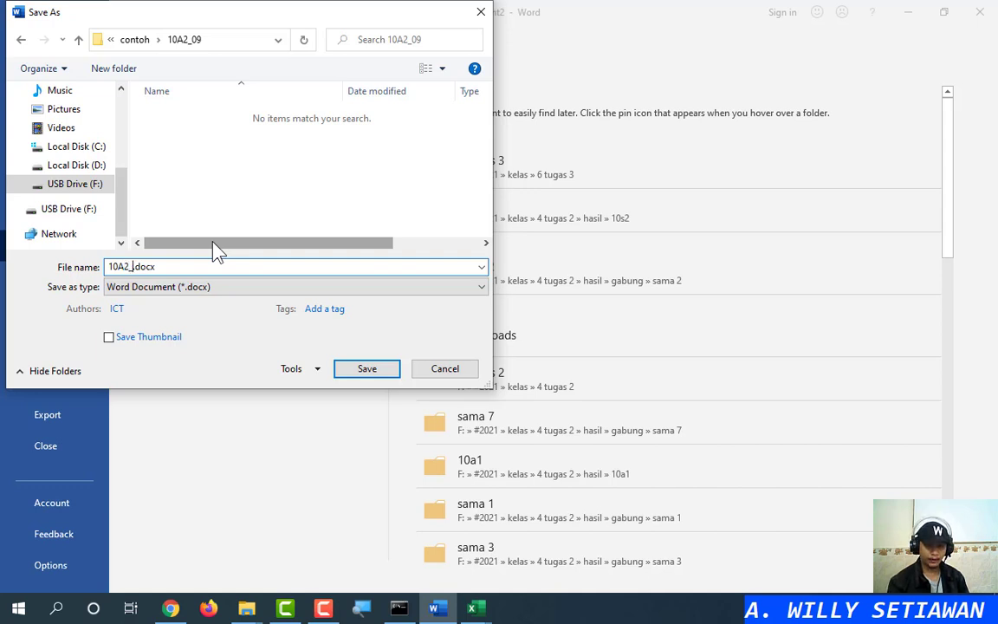
text(09)
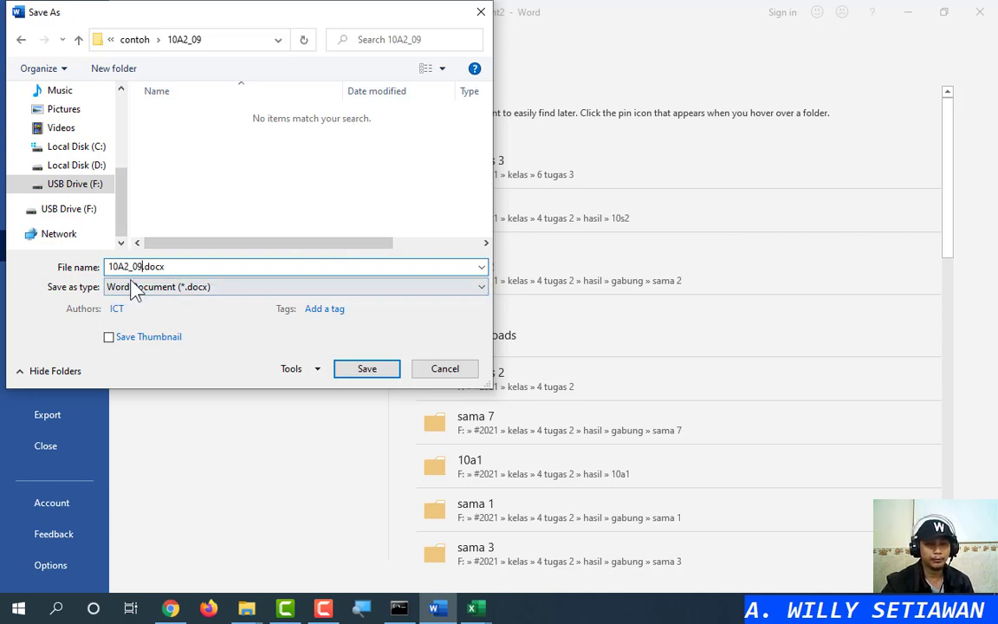
click(367, 369)
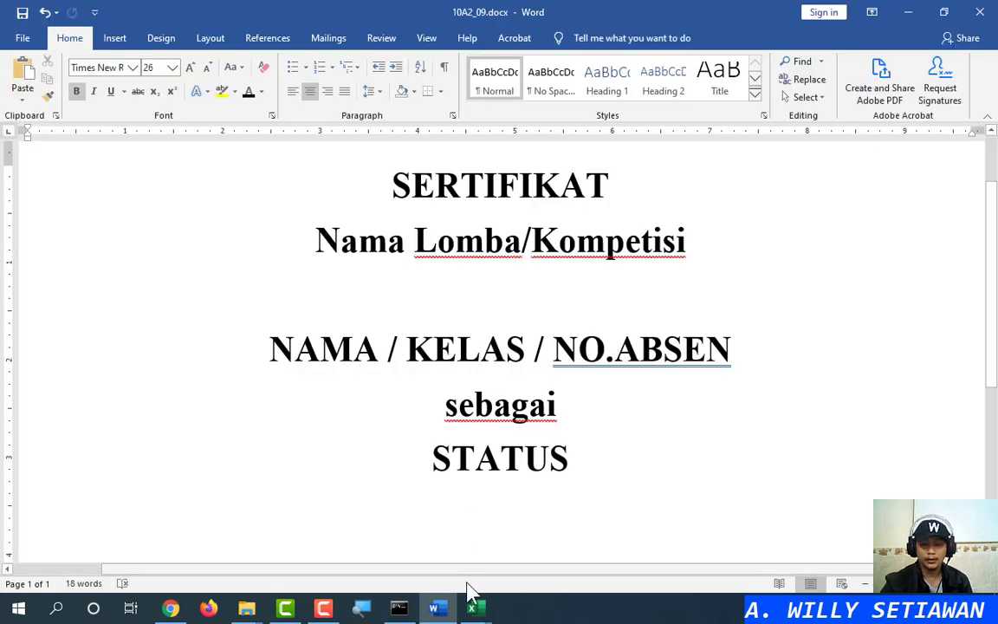
Step: View data_murid.xlsx, then check group 9's KELOMPOK and TUGAS cells on sheet a2 of kelompok_share.xlsx
mouse_move(482, 611)
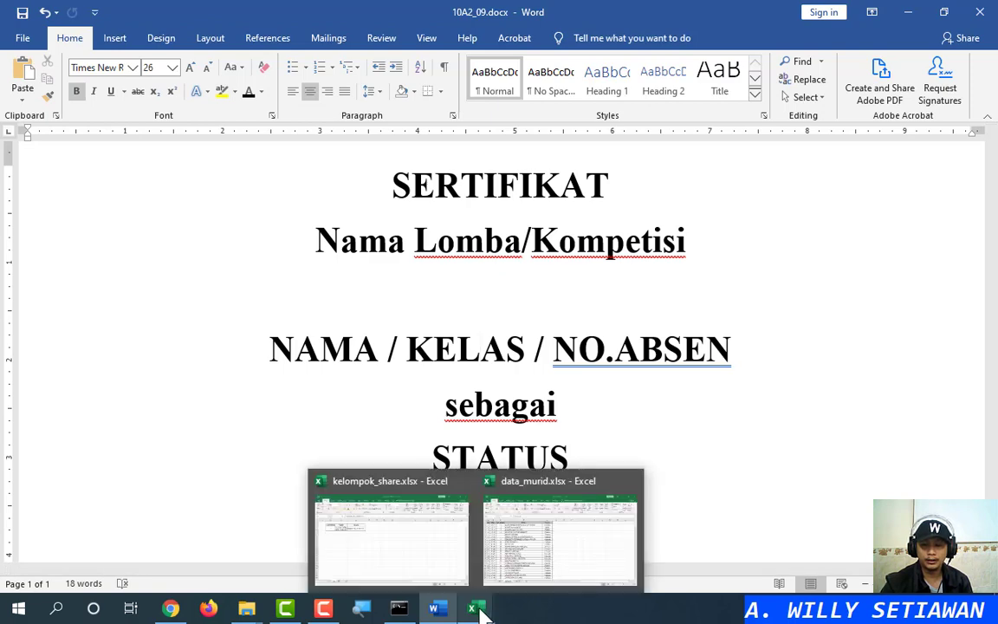
click(542, 567)
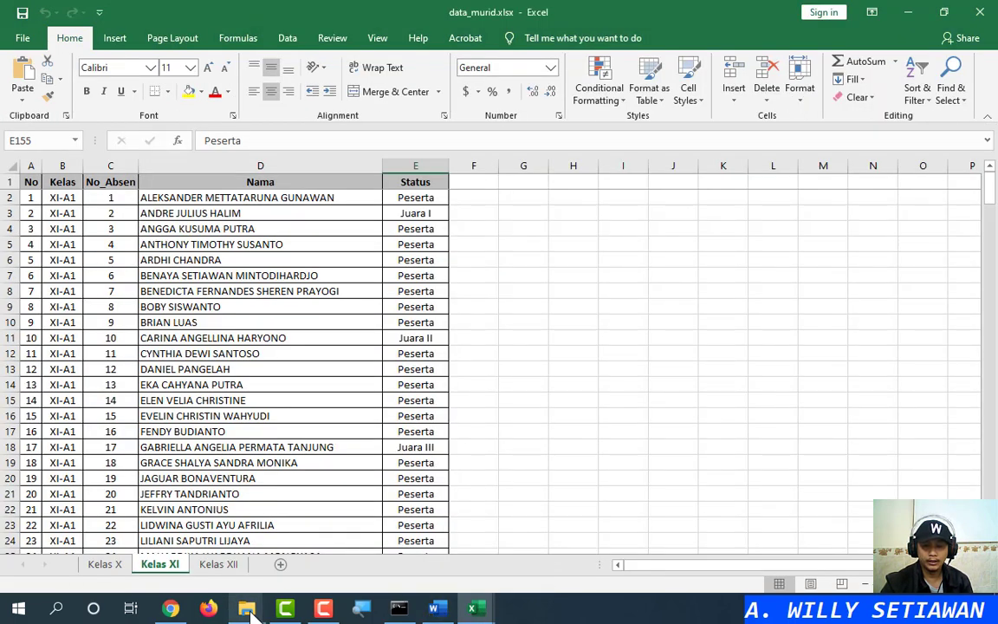
mouse_move(248, 611)
mouse_move(474, 608)
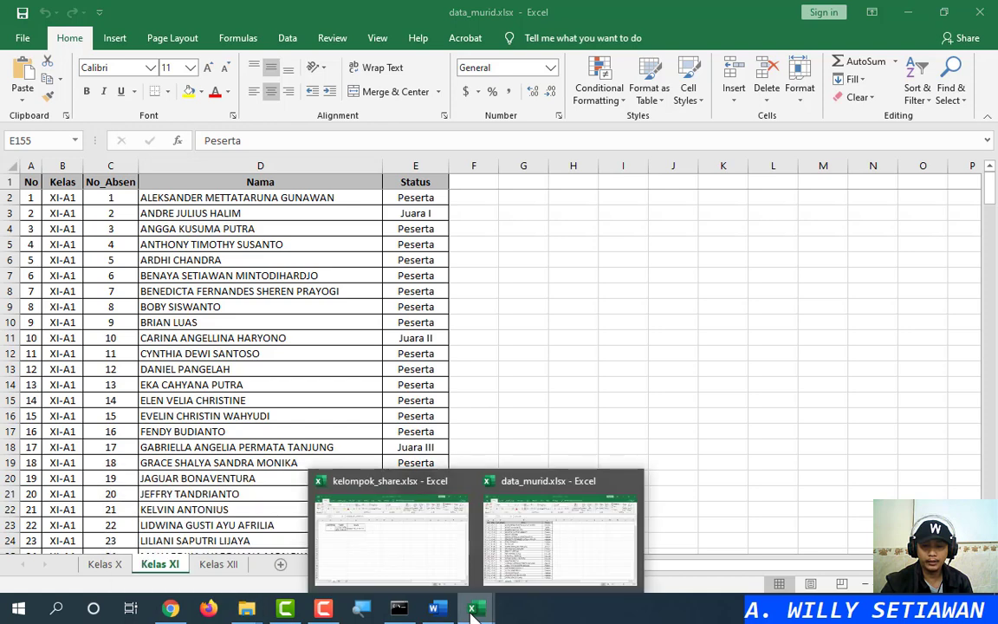
click(403, 524)
click(108, 219)
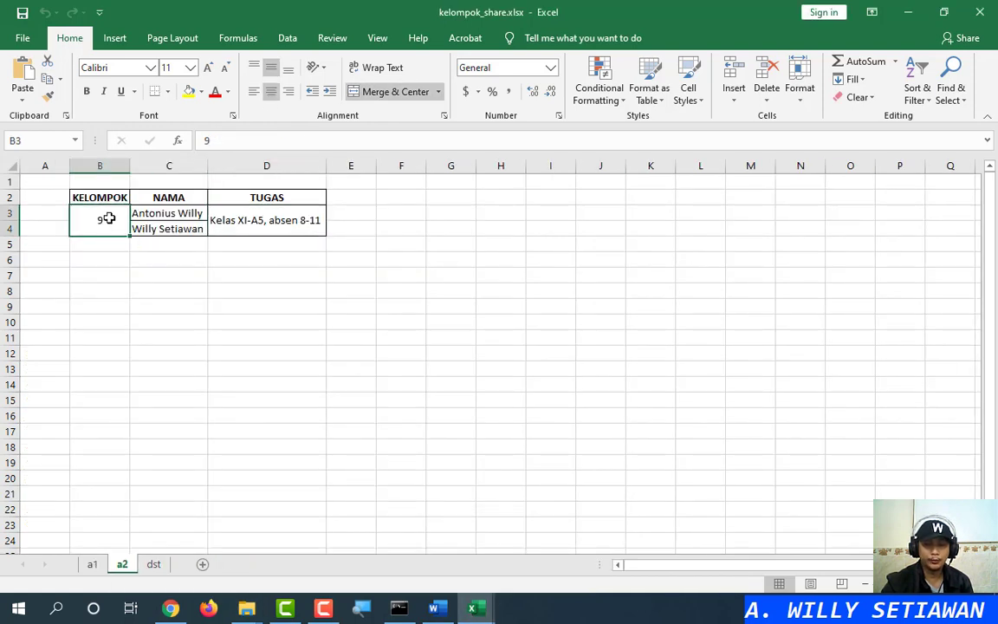
click(260, 212)
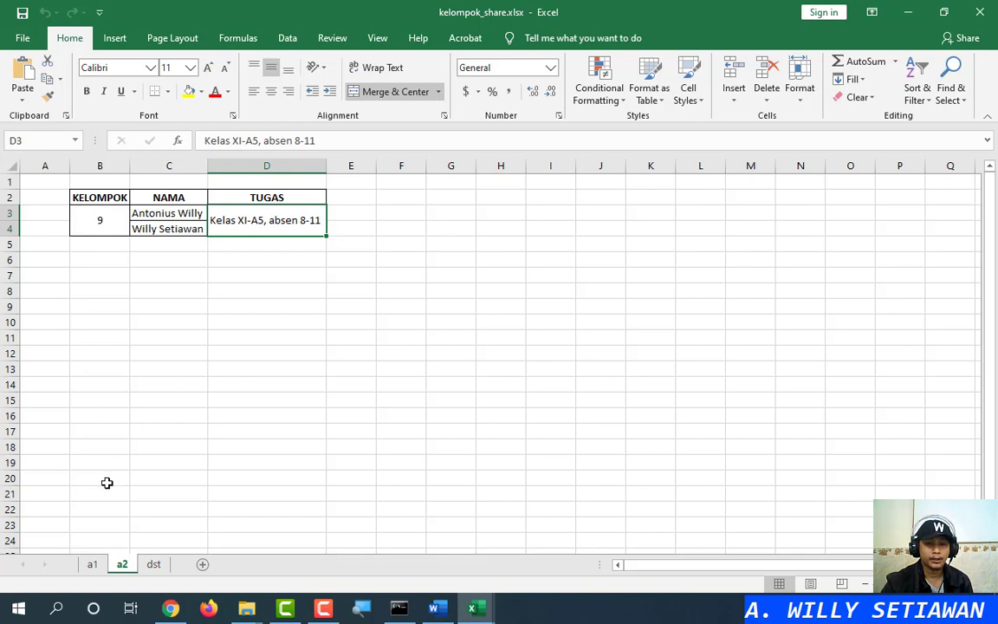
Step: Compare the TUGAS entries of groups 1 and 2 on sheet a1 with group 9's entry on sheet a2
click(92, 564)
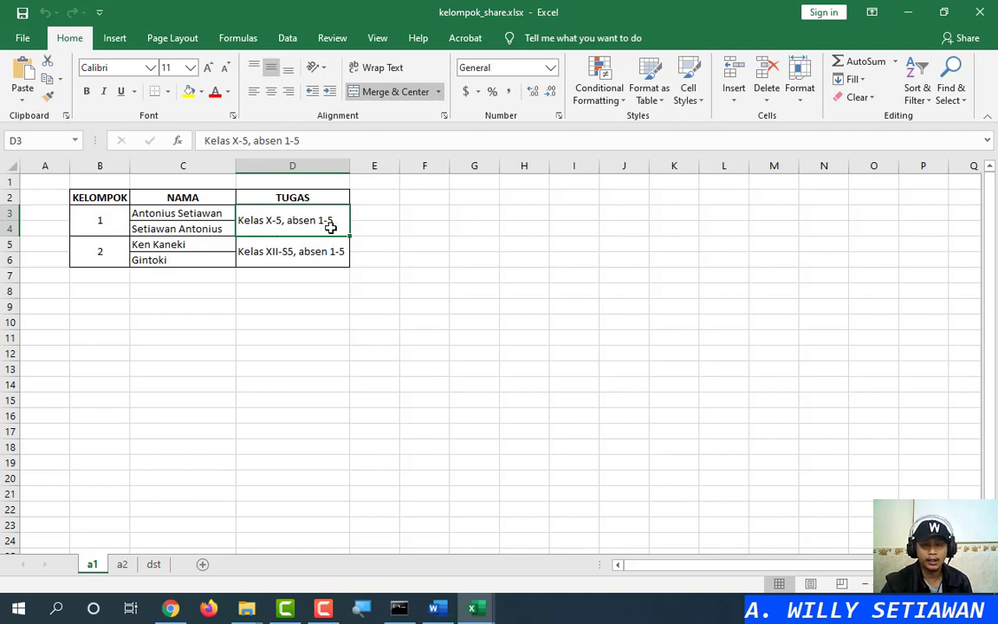
click(110, 247)
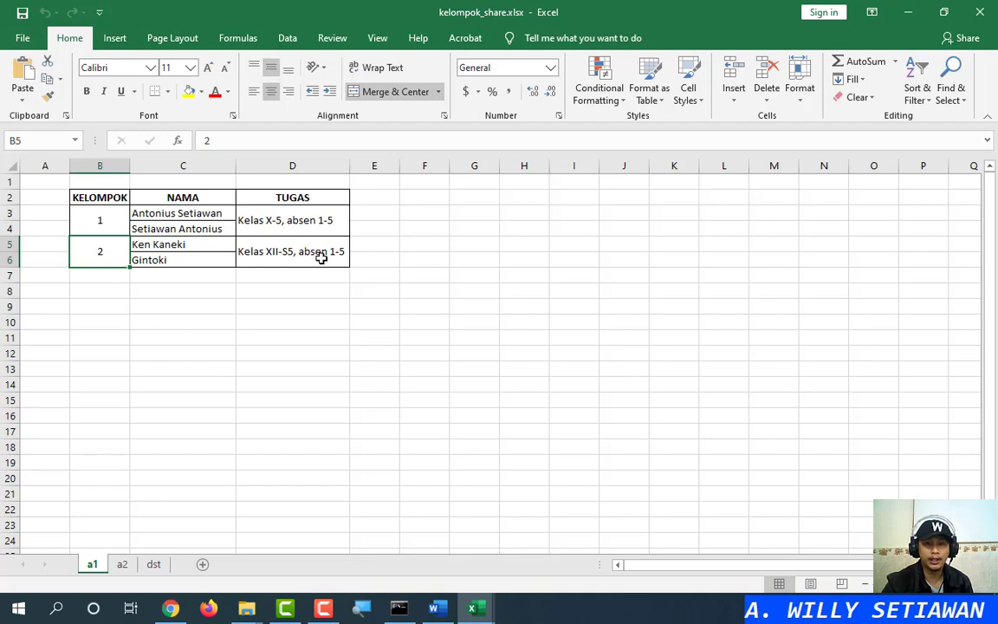
click(123, 564)
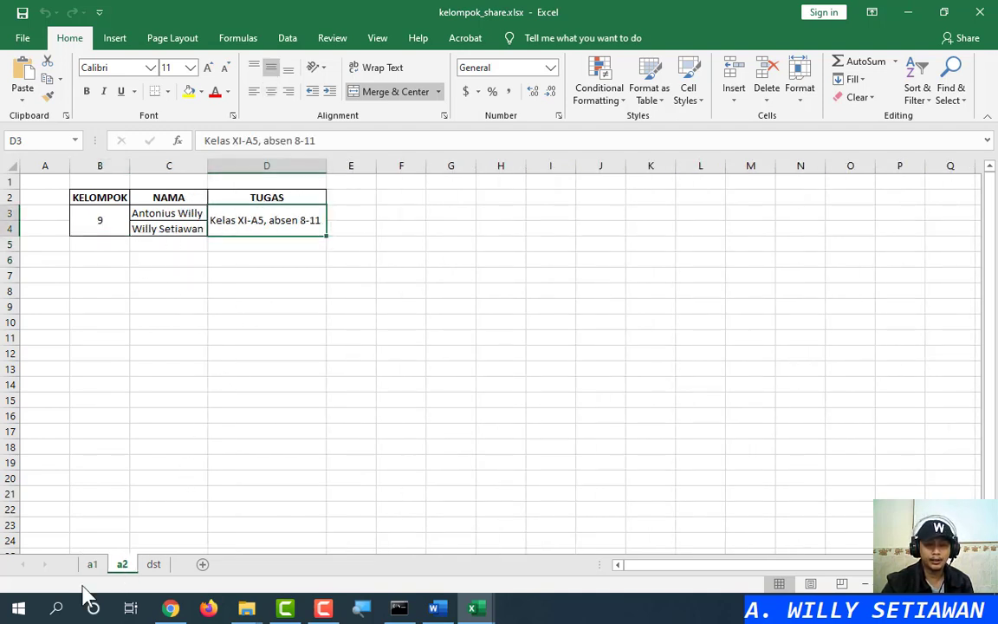
click(92, 563)
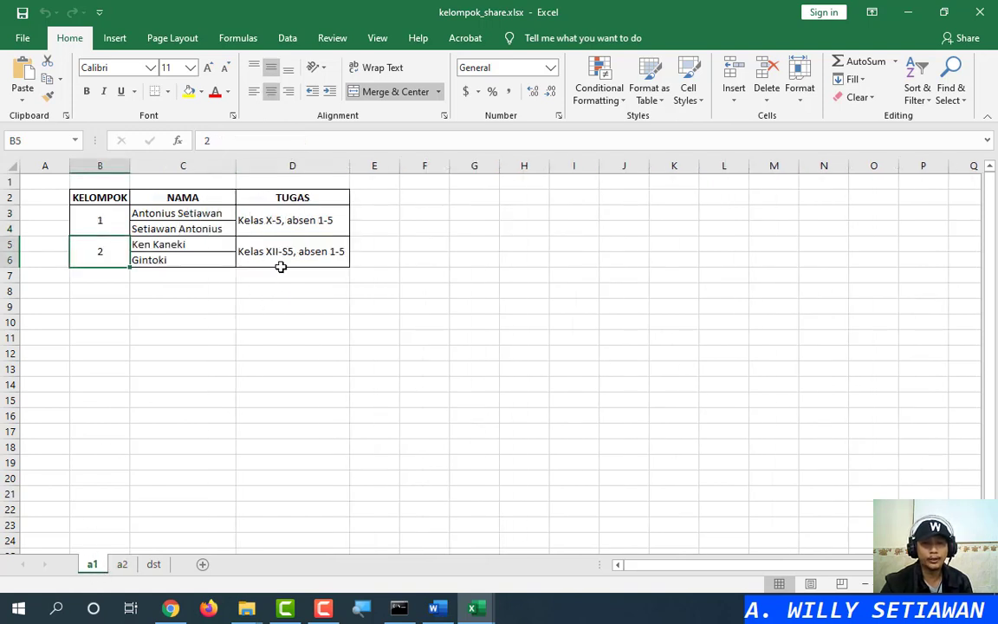
click(122, 568)
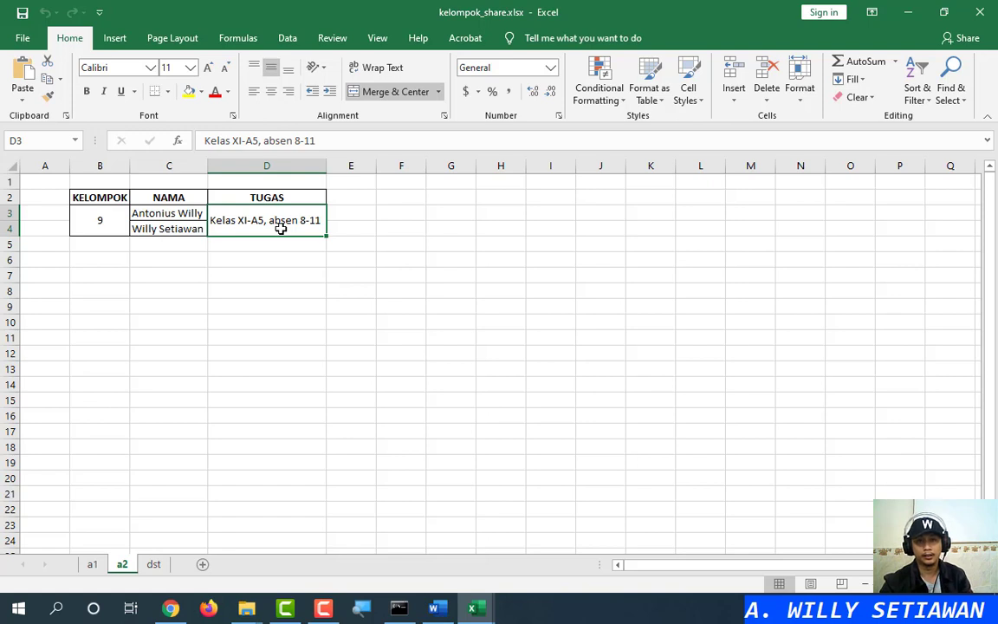
click(105, 218)
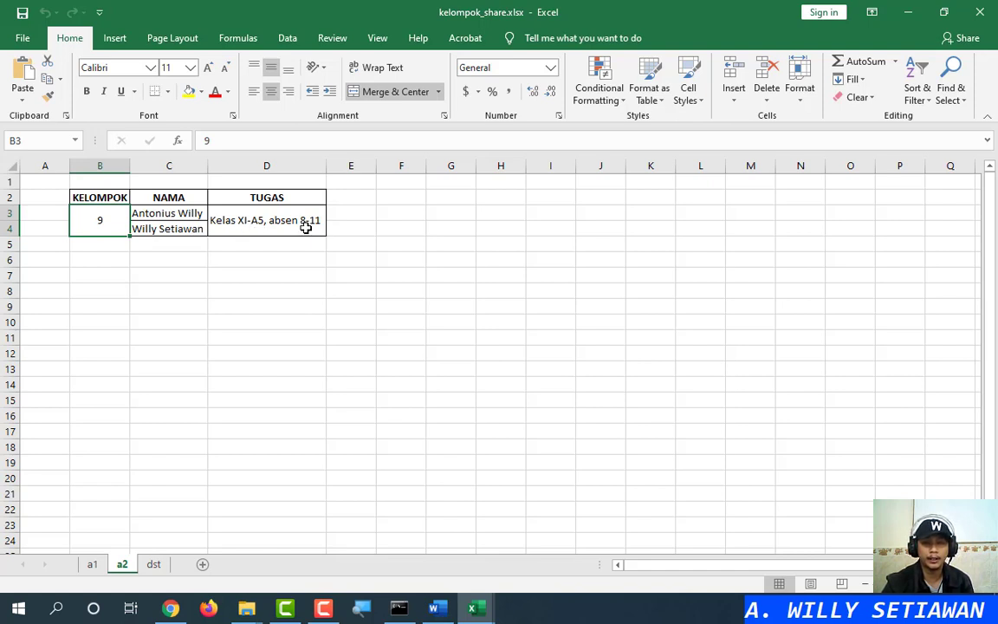
Step: Compare the Kelas XI sheet of data_murid.xlsx with group 9's TUGAS entry in kelompok_share.xlsx
mouse_move(472, 606)
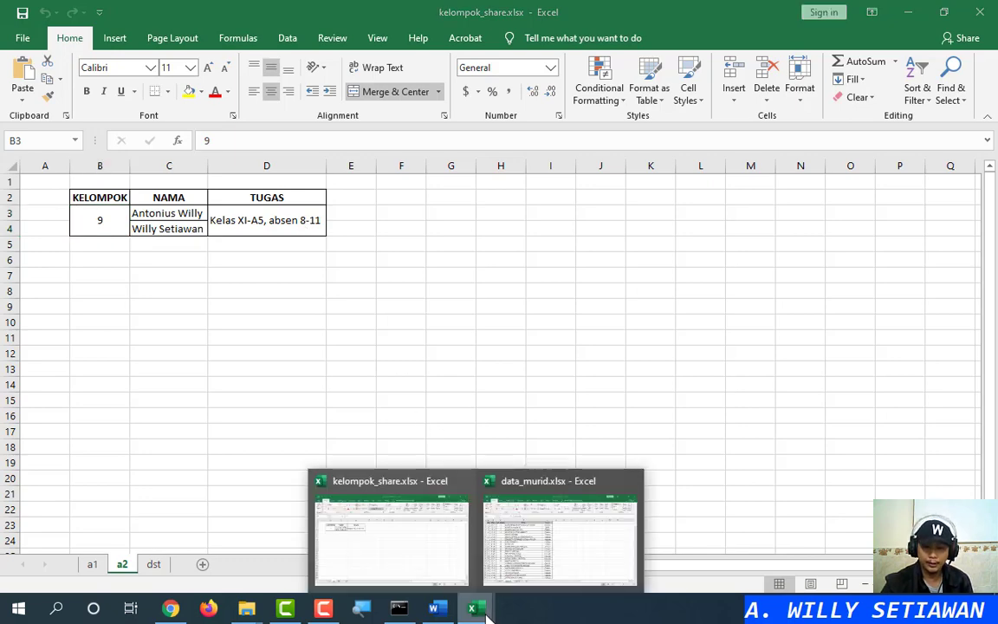
click(539, 576)
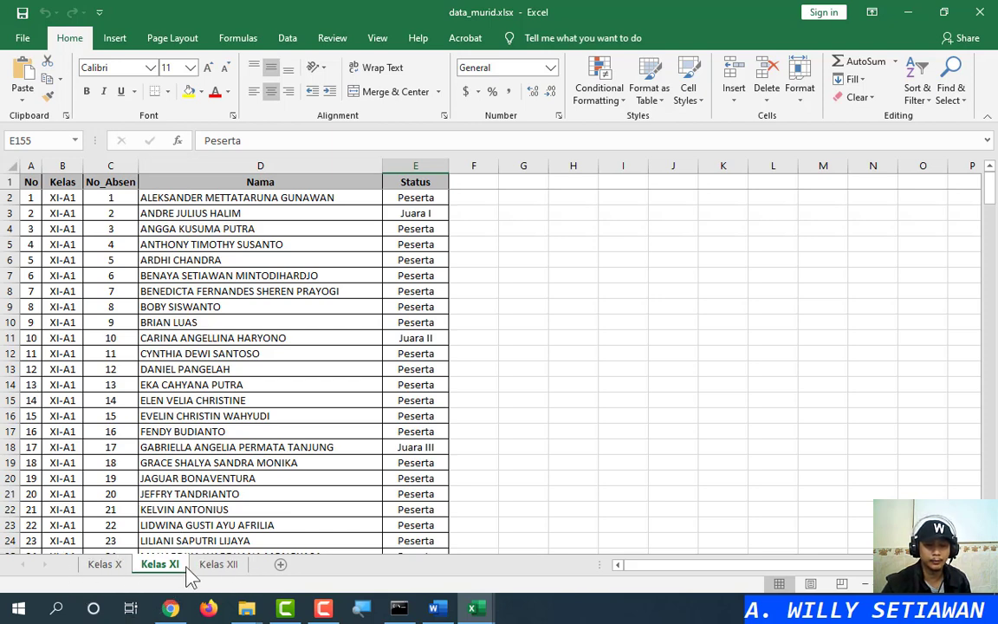
mouse_move(474, 605)
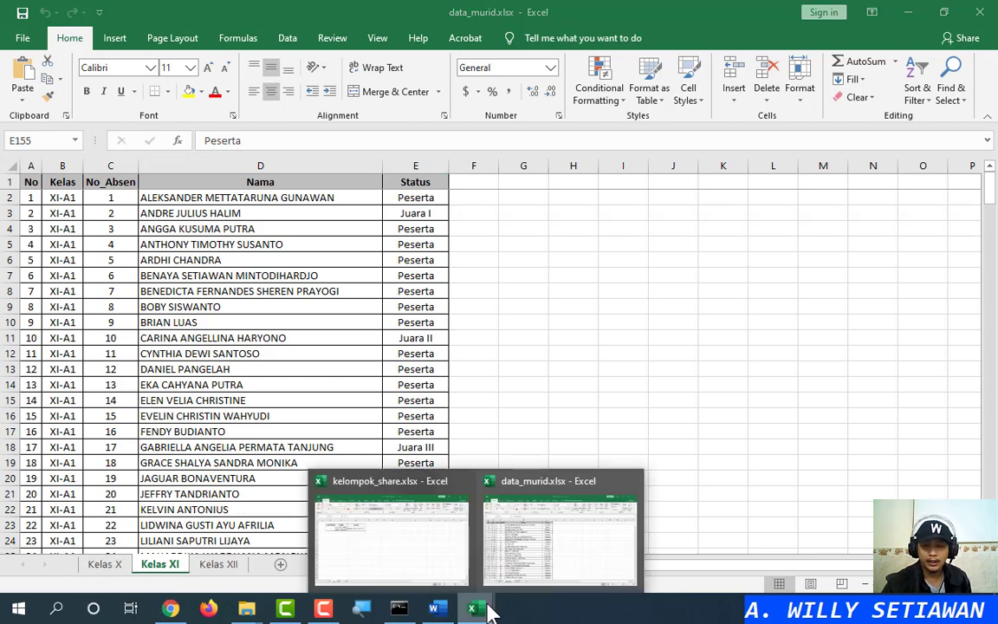
click(394, 519)
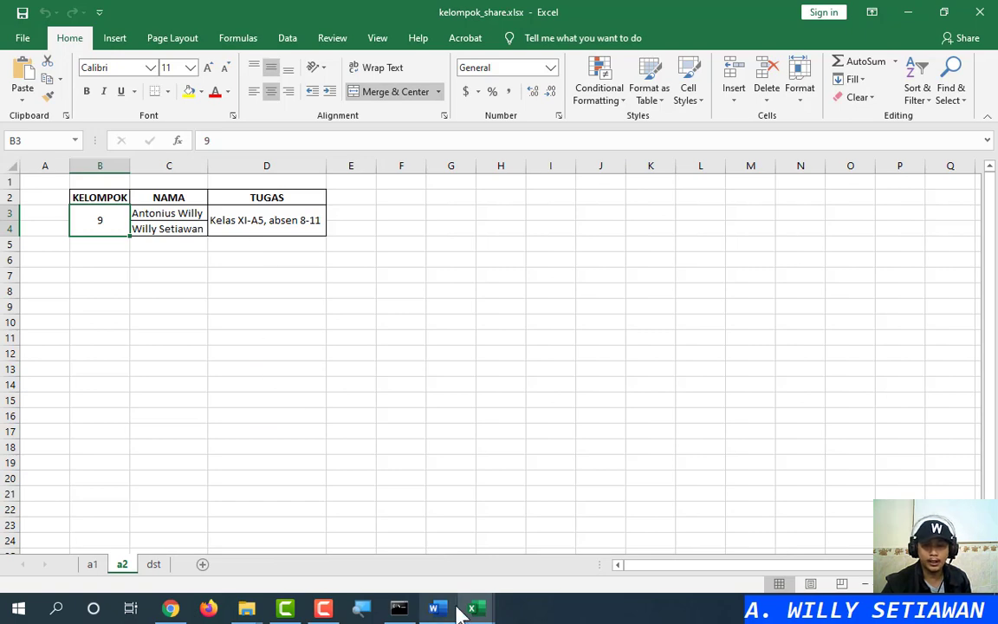
click(524, 503)
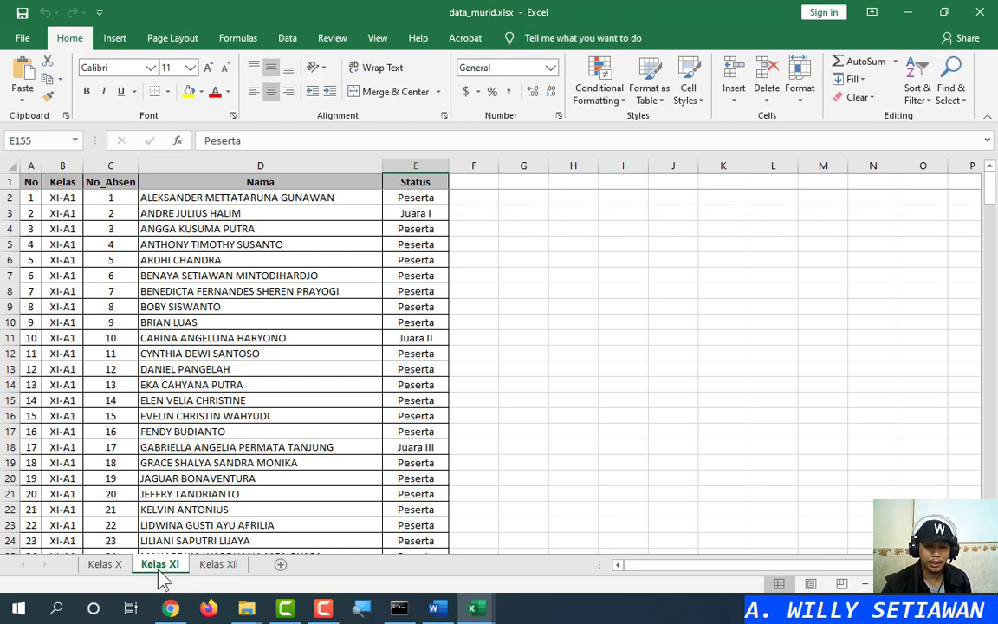
mouse_move(472, 609)
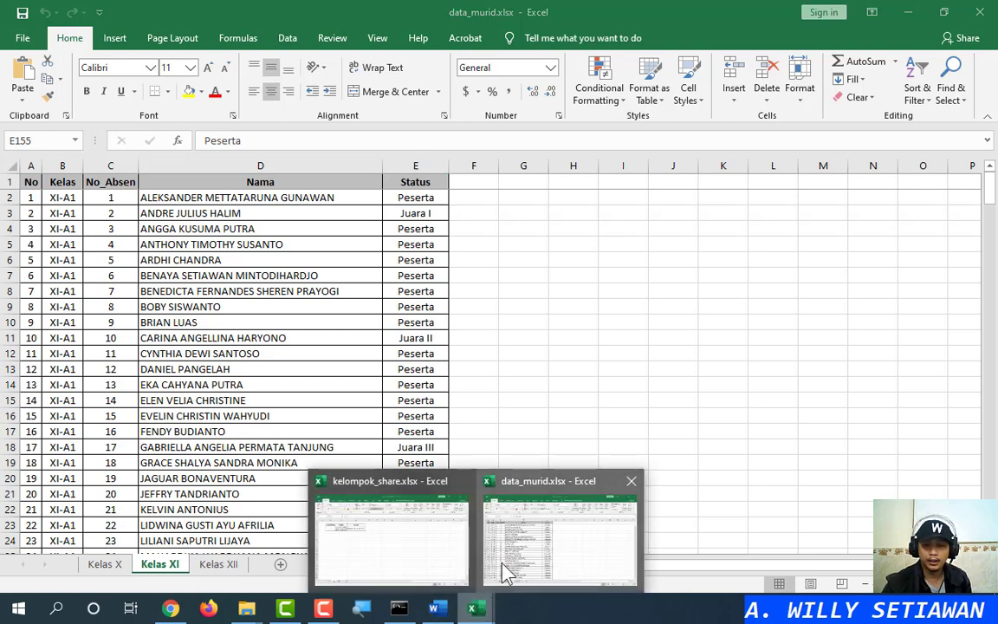
click(435, 550)
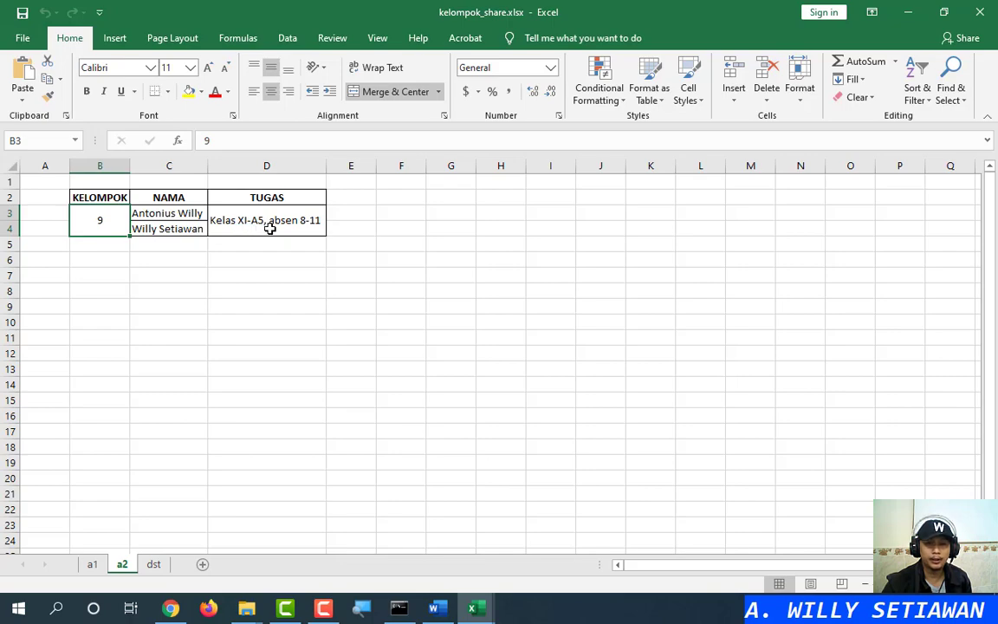
Step: Locate the XI-A5 students with No_Absen 8 to 11 on the Kelas XI sheet of data_murid.xlsx and select rows 152 to 155
mouse_move(474, 607)
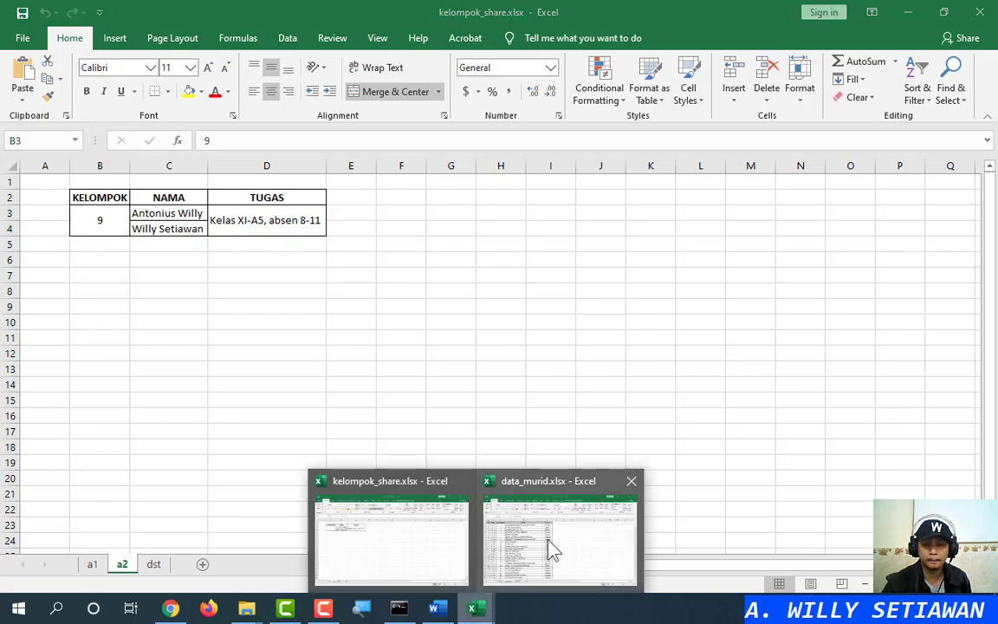
click(492, 485)
scroll(199, 417, down, 20)
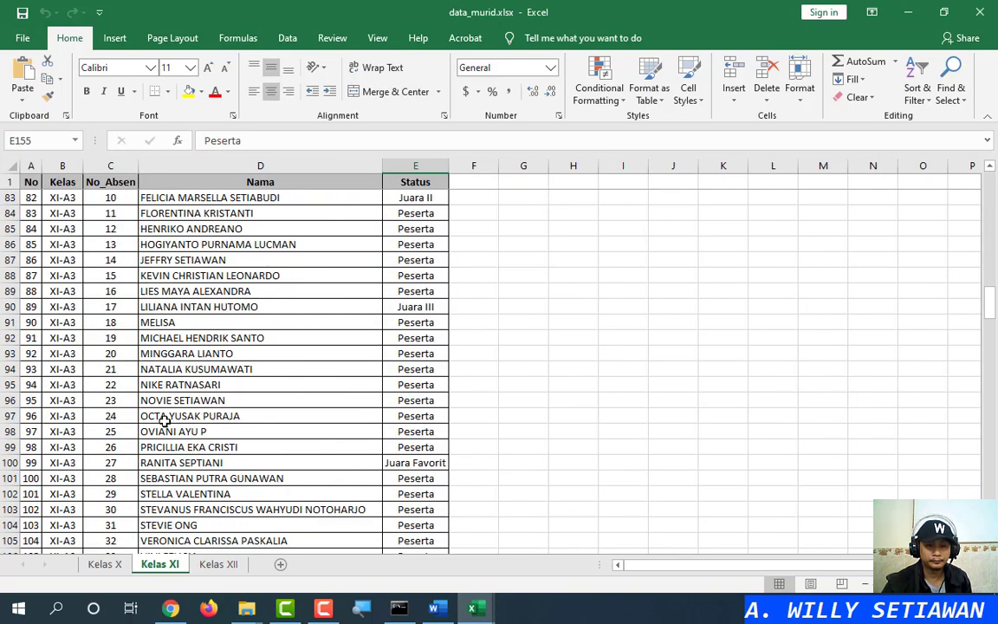
scroll(165, 420, down, 4)
scroll(167, 424, up, 2)
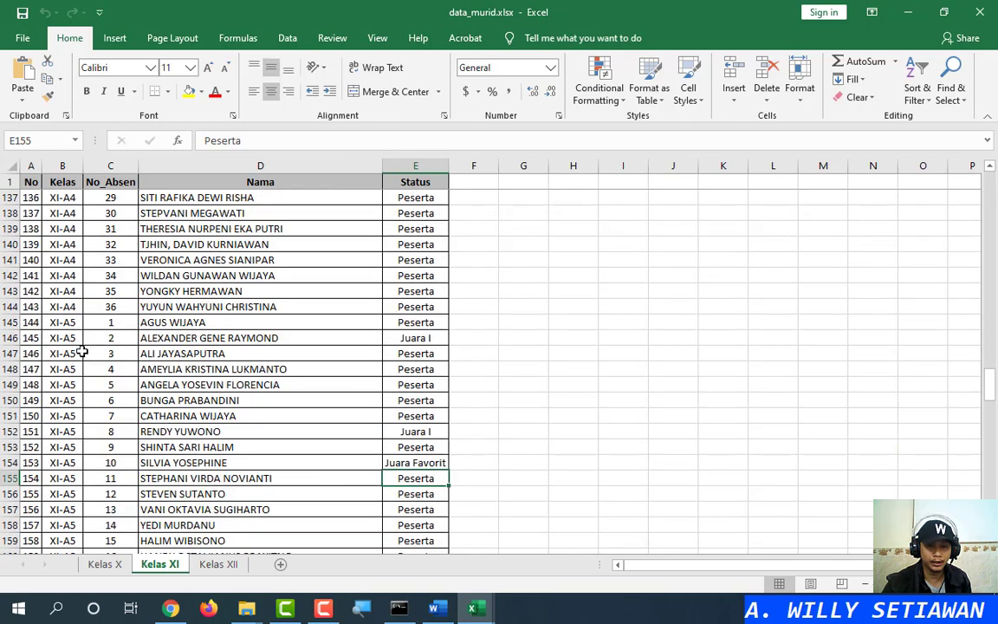
click(13, 322)
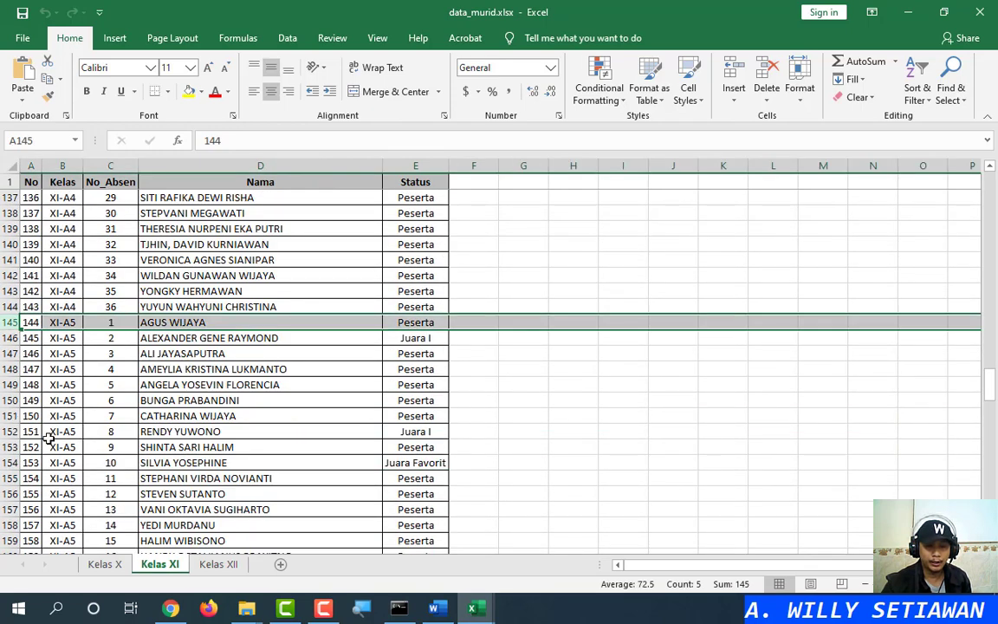
drag(13, 431, 10, 478)
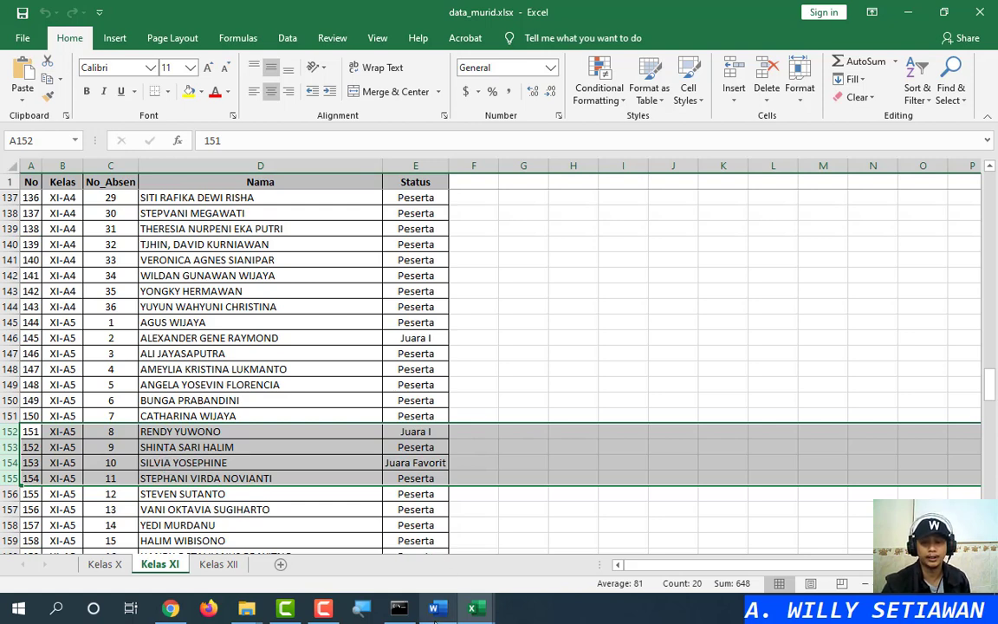
Step: Recheck group 9's TUGAS entry in kelompok_share.xlsx and return to the 10A2_09.docx certificate in Word
click(472, 606)
click(414, 565)
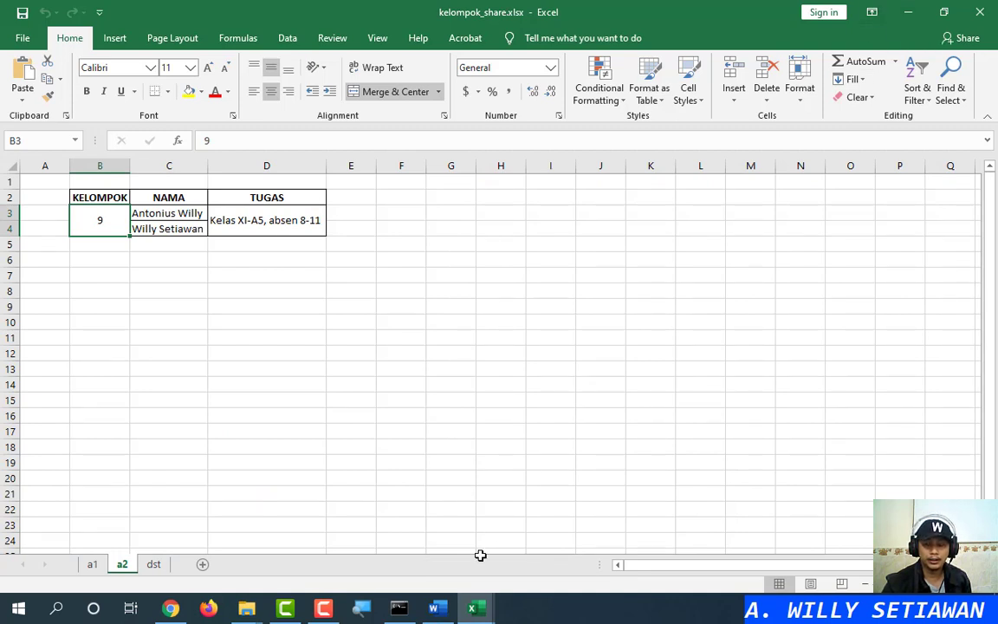
click(436, 608)
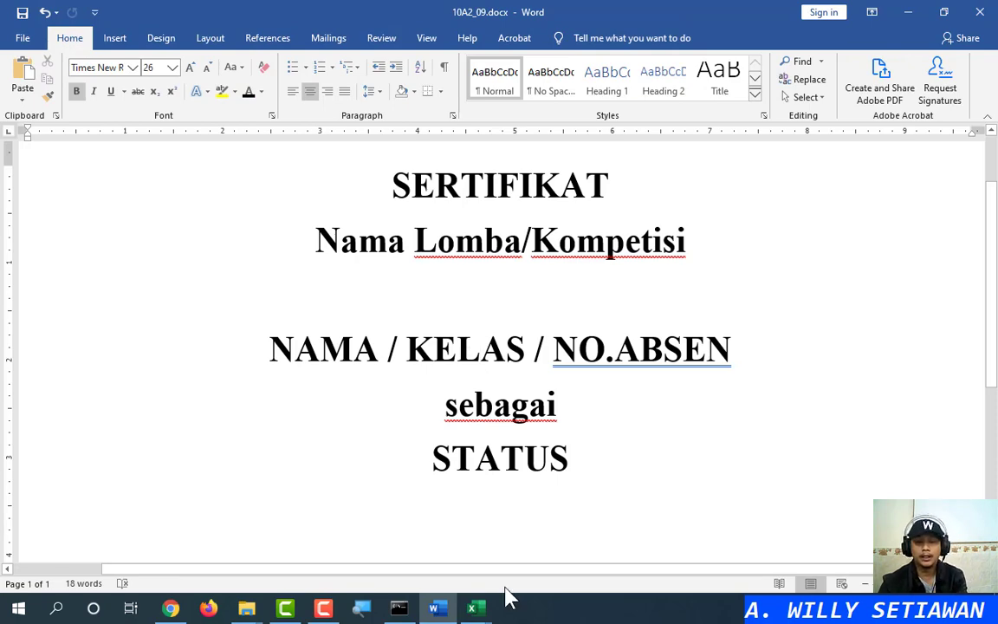
mouse_move(473, 609)
mouse_move(558, 576)
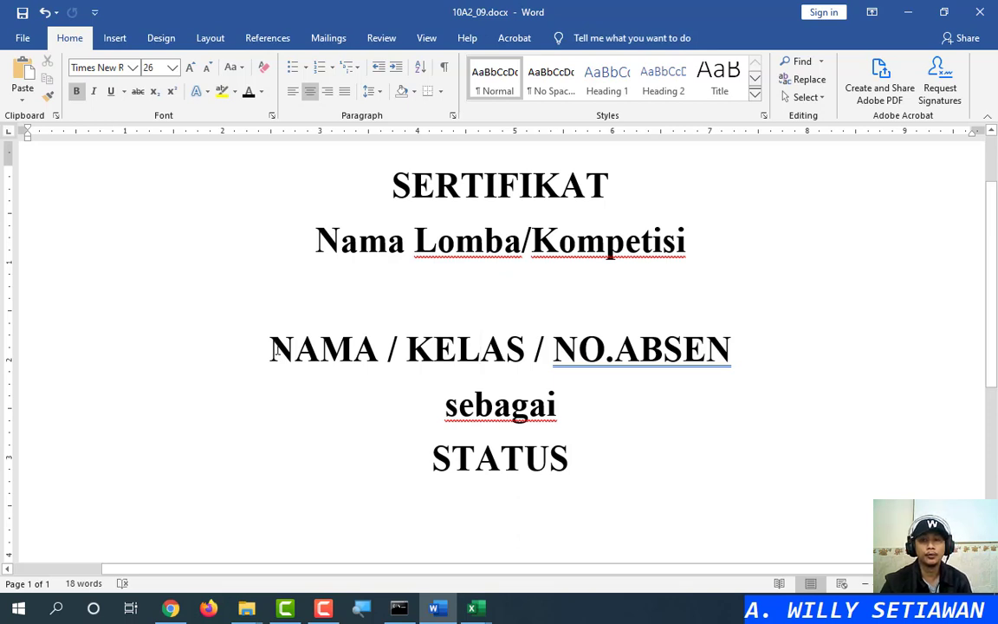
Step: Open data_murid.xlsx from USB Drive (F:), folder #2021\kelas\6 tugas 3\contoh\10A2_09, as the existing mail merge recipient list
click(329, 39)
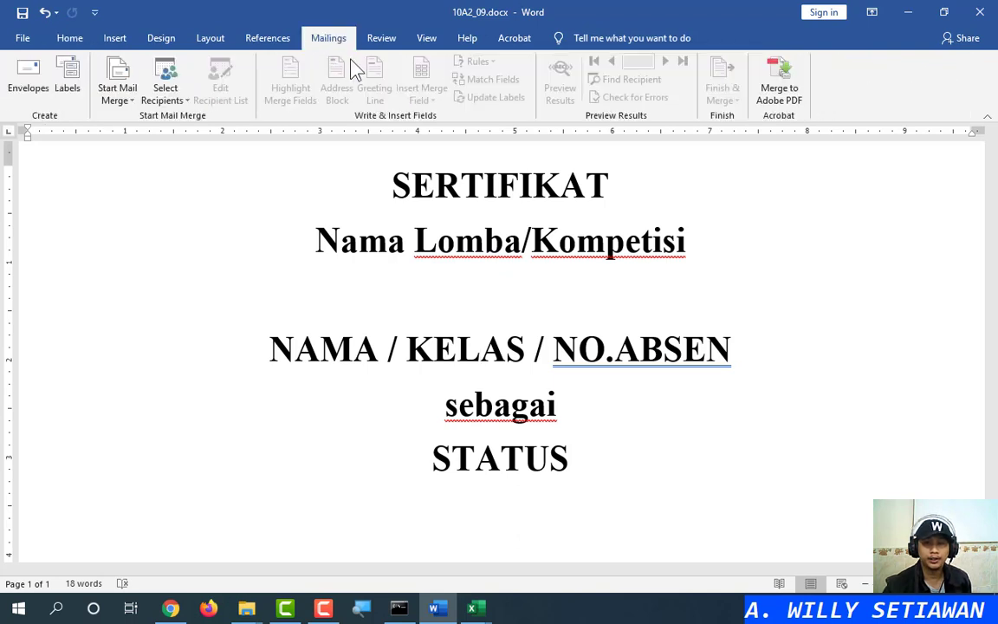
click(180, 102)
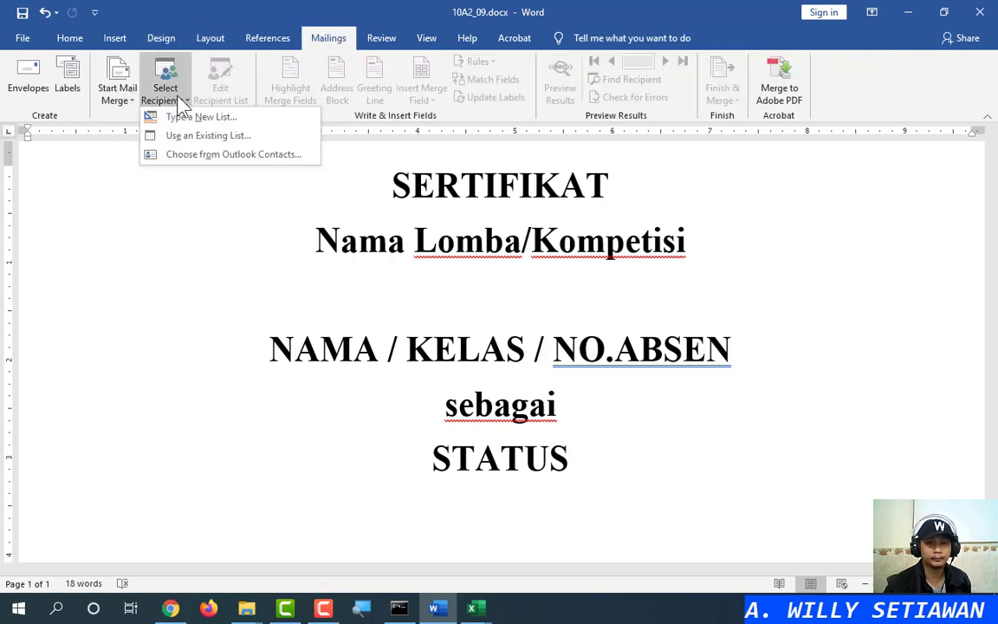
click(209, 137)
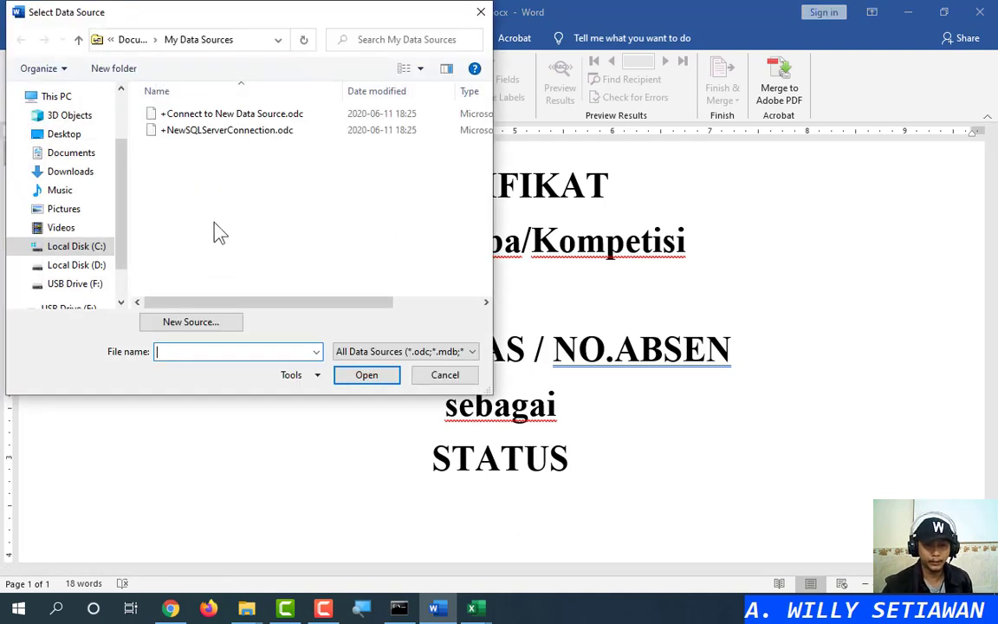
click(77, 285)
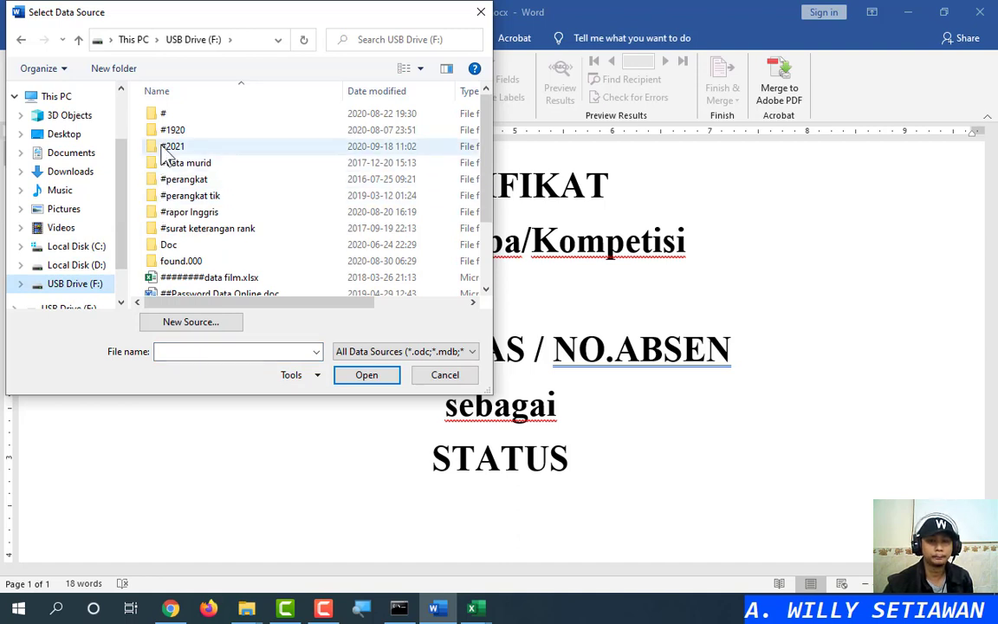
double_click(166, 147)
double_click(167, 163)
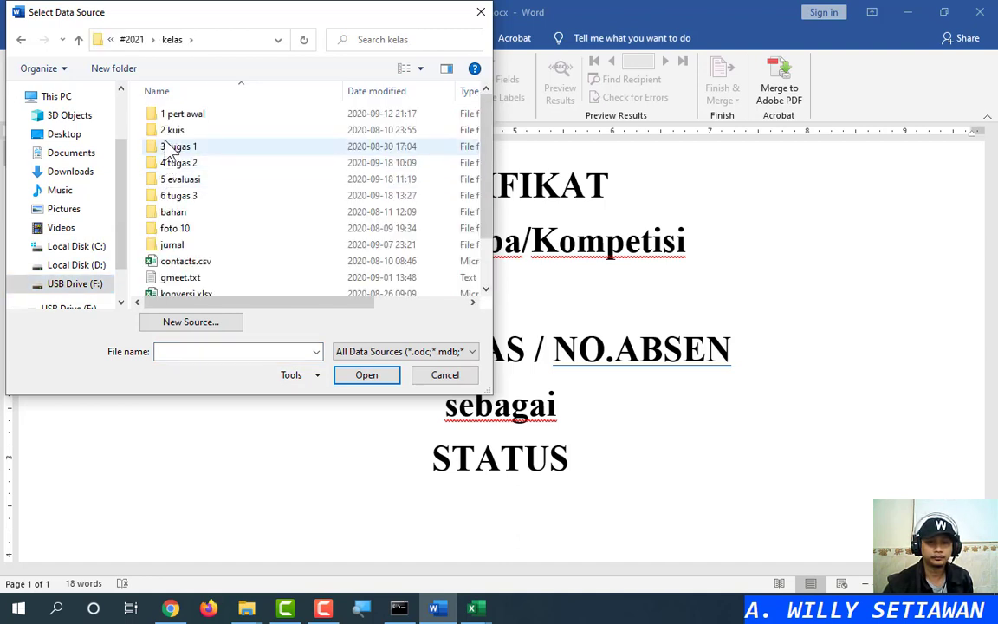
double_click(177, 195)
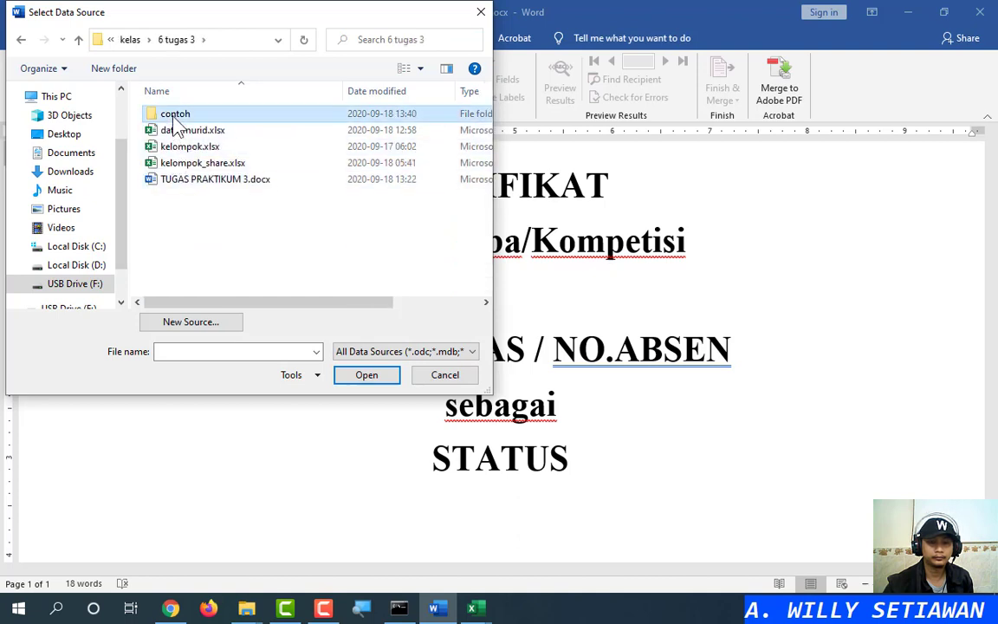
double_click(175, 117)
double_click(175, 114)
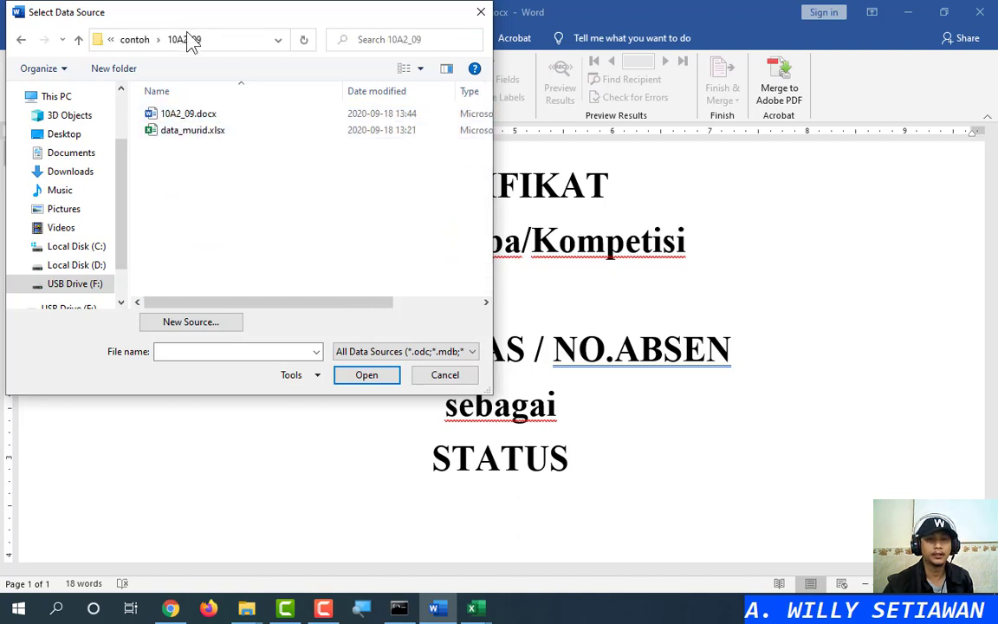
click(192, 130)
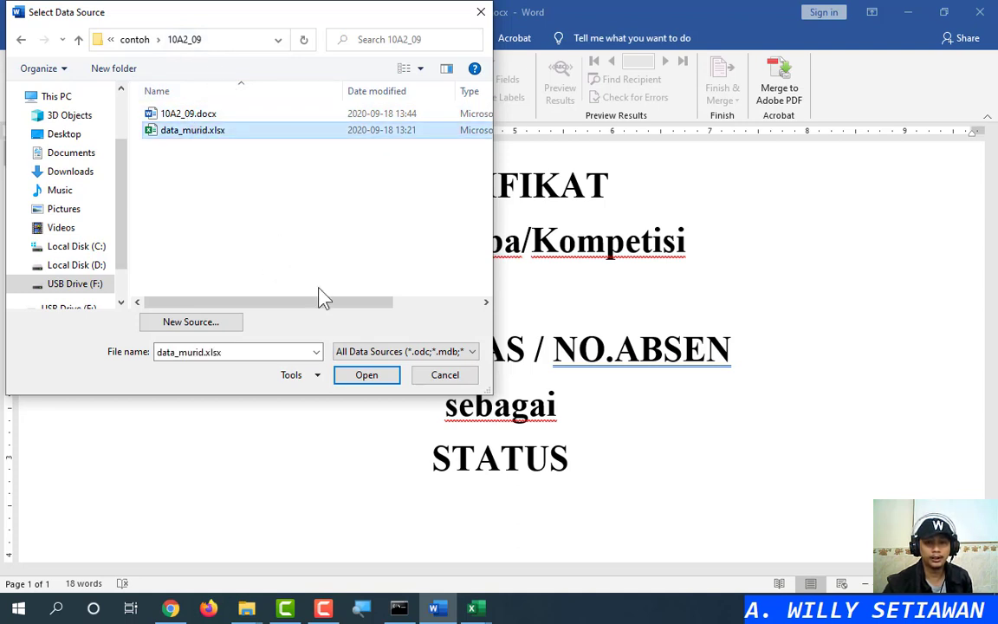
click(366, 375)
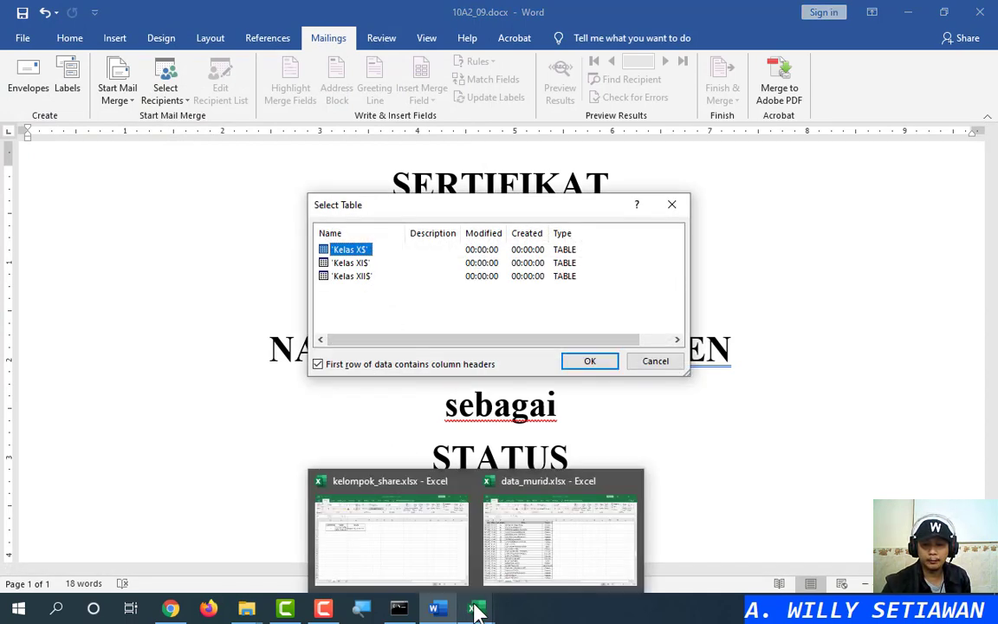
Step: Check the TUGAS entries on sheets a1 and a2 of kelompok_share.xlsx in Excel, ending at Word's table selection
click(316, 481)
click(94, 568)
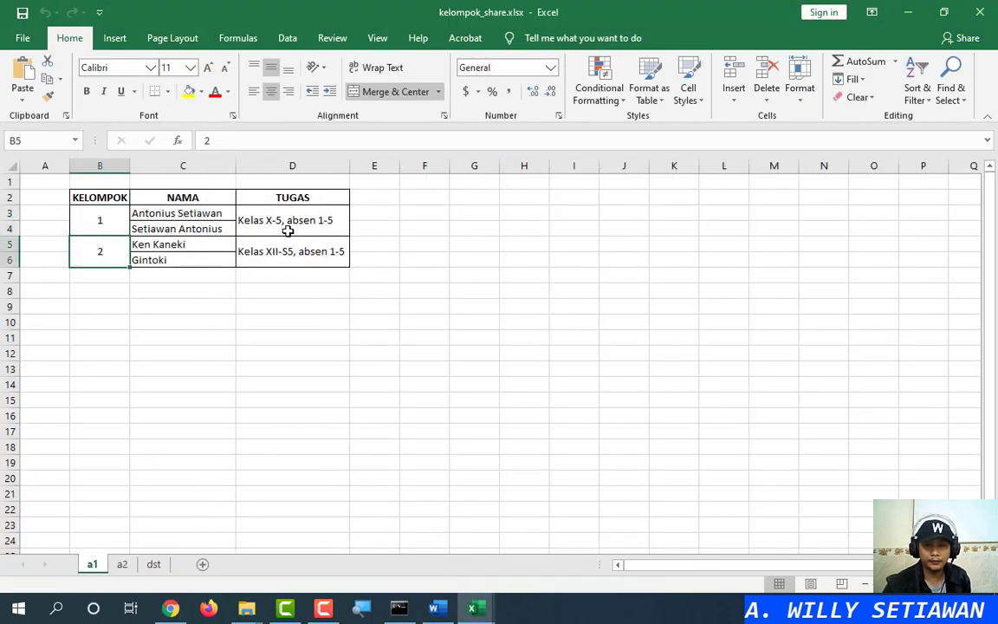
mouse_move(487, 617)
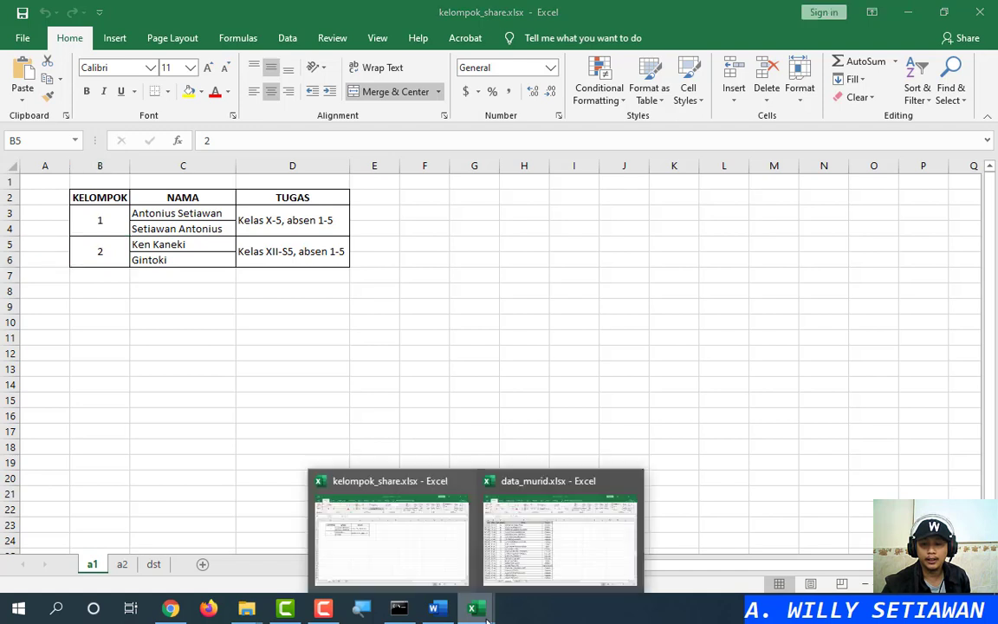
click(439, 610)
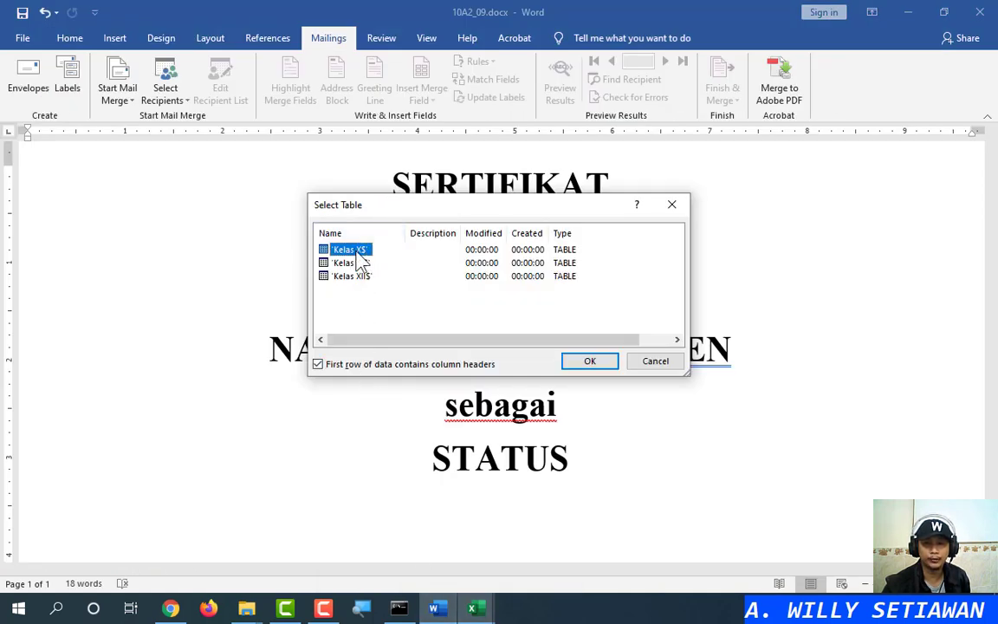
click(472, 609)
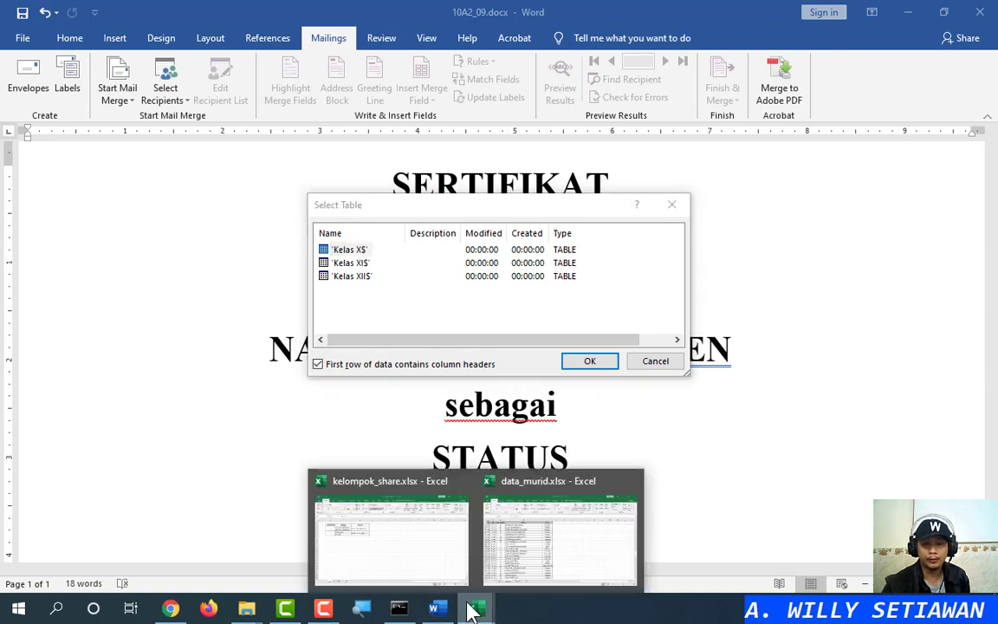
click(428, 578)
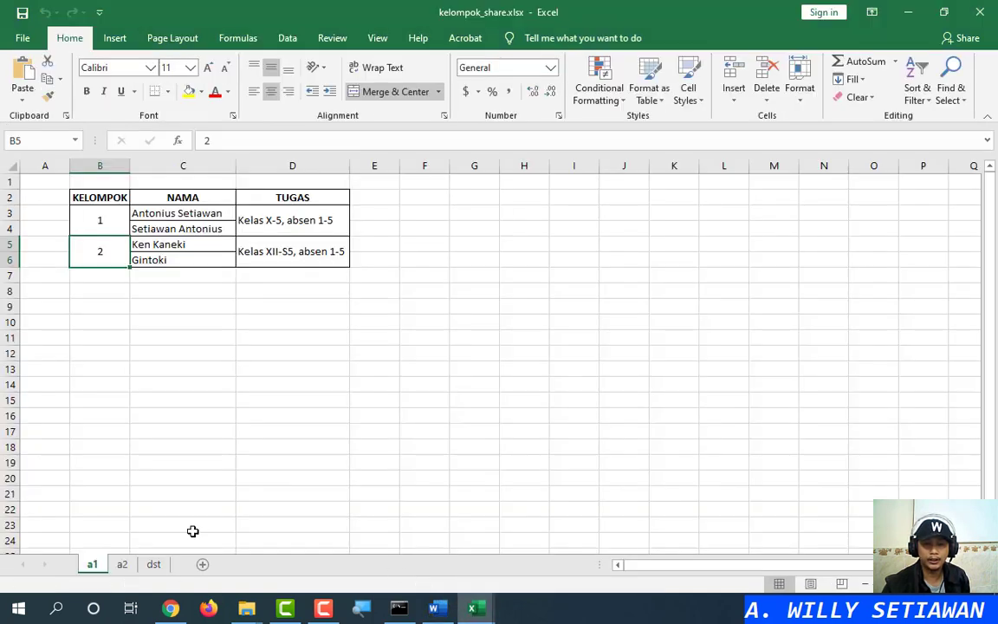
click(123, 567)
click(234, 223)
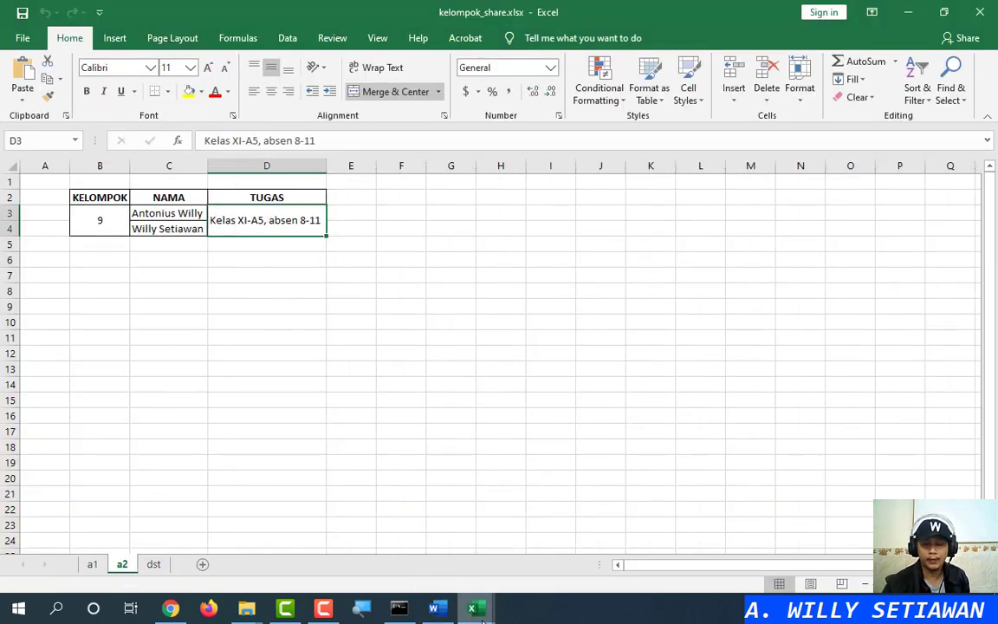
click(436, 609)
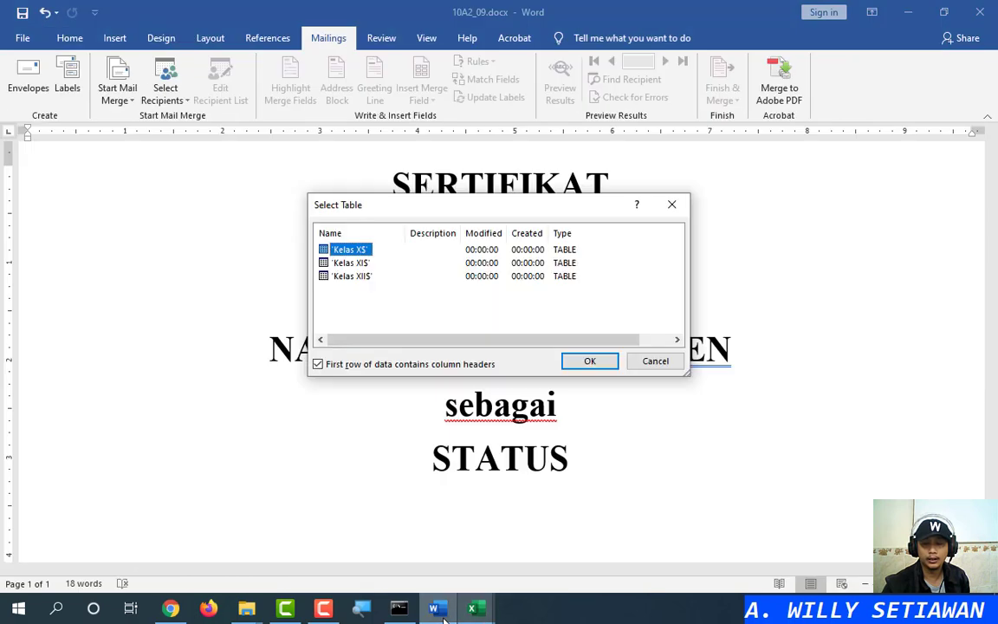
Step: Check the header row of data_murid.xlsx and use 'Kelas XI$' as the merge table, with its first row as column headers
click(351, 263)
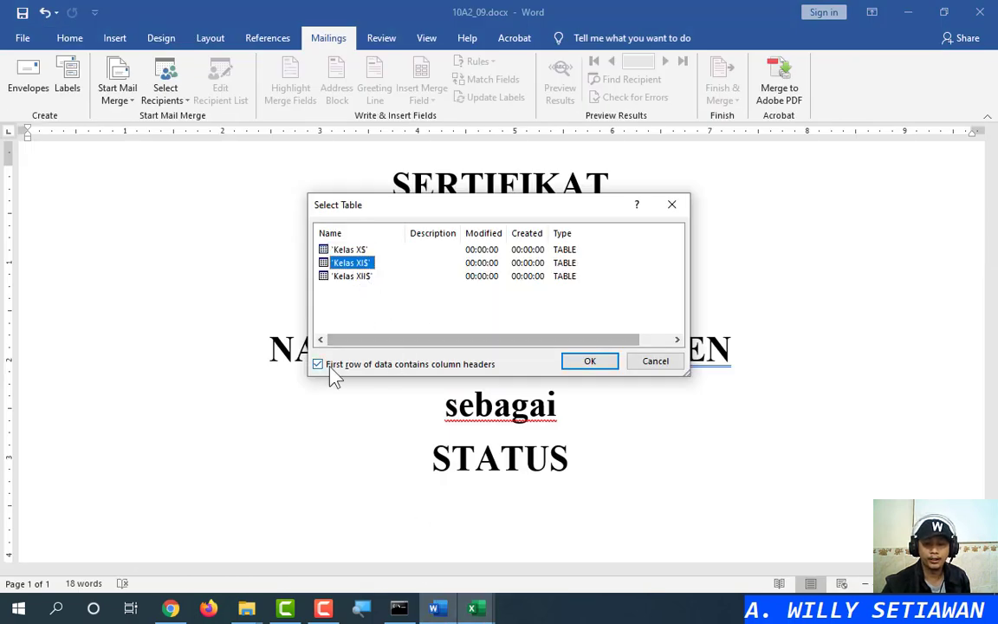
click(476, 609)
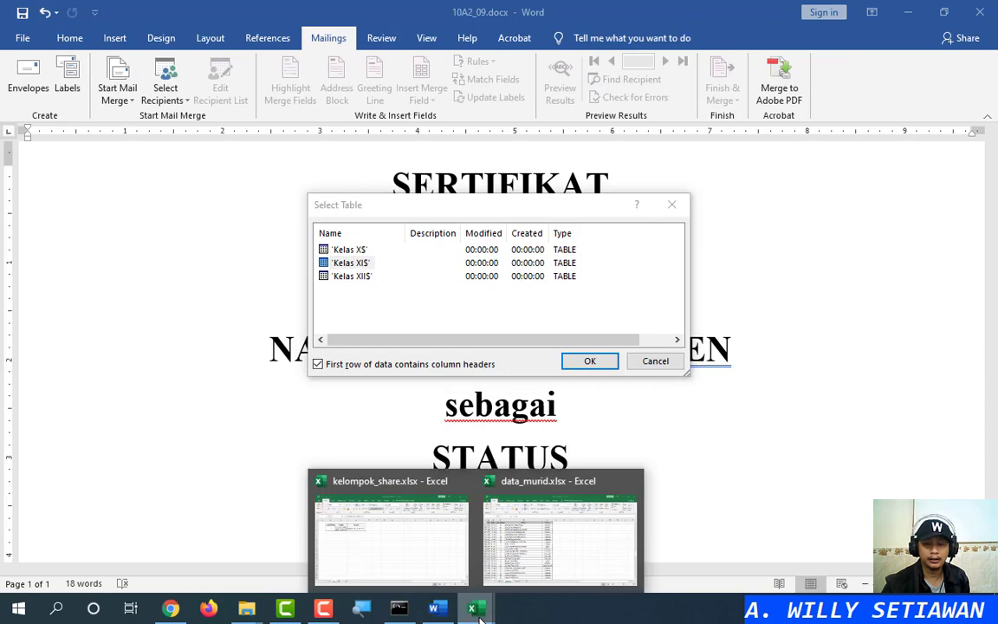
click(534, 572)
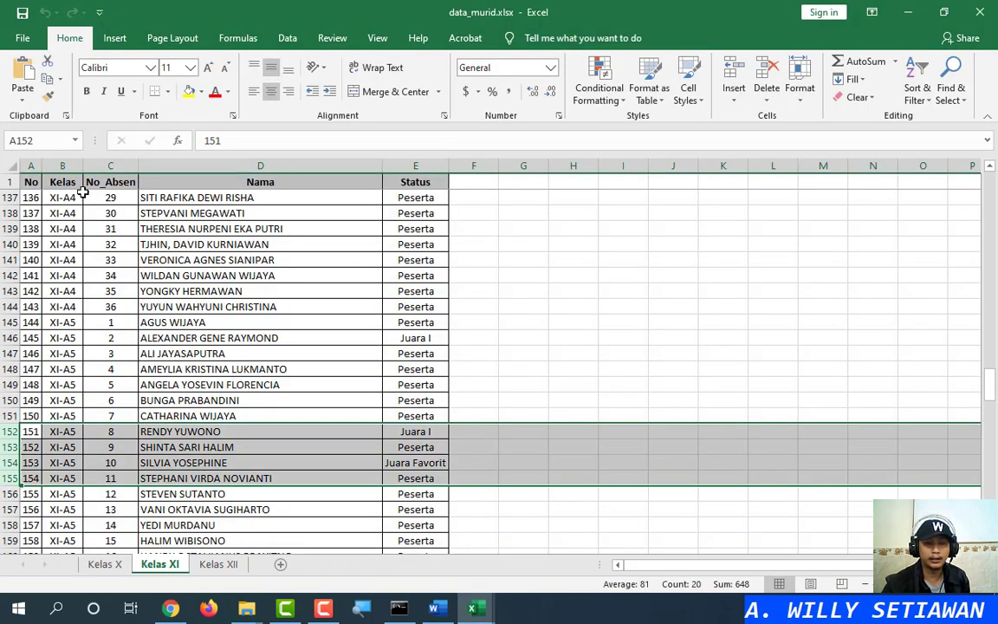
drag(37, 182, 412, 180)
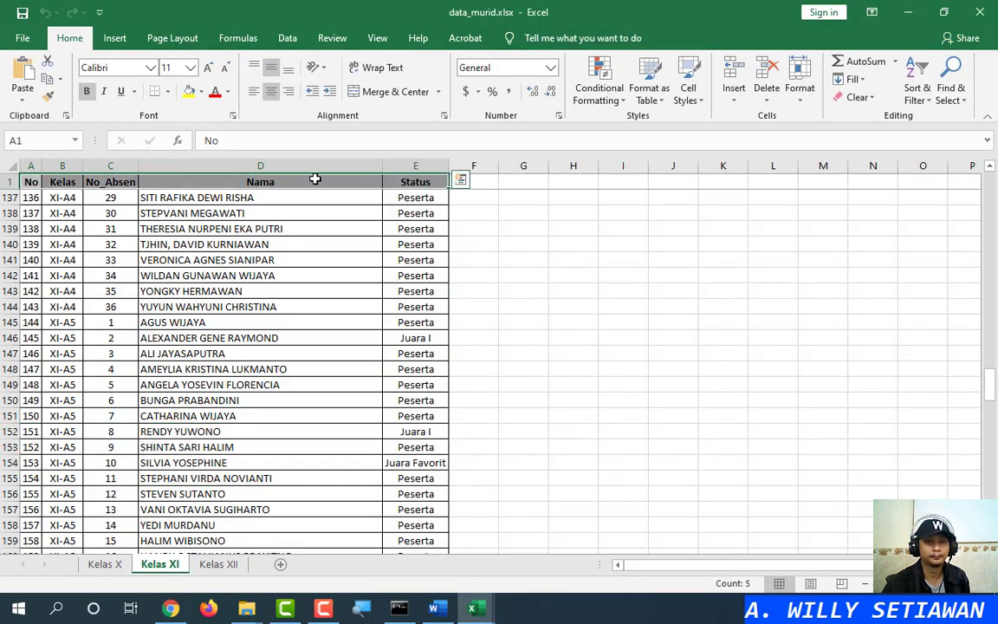
click(907, 12)
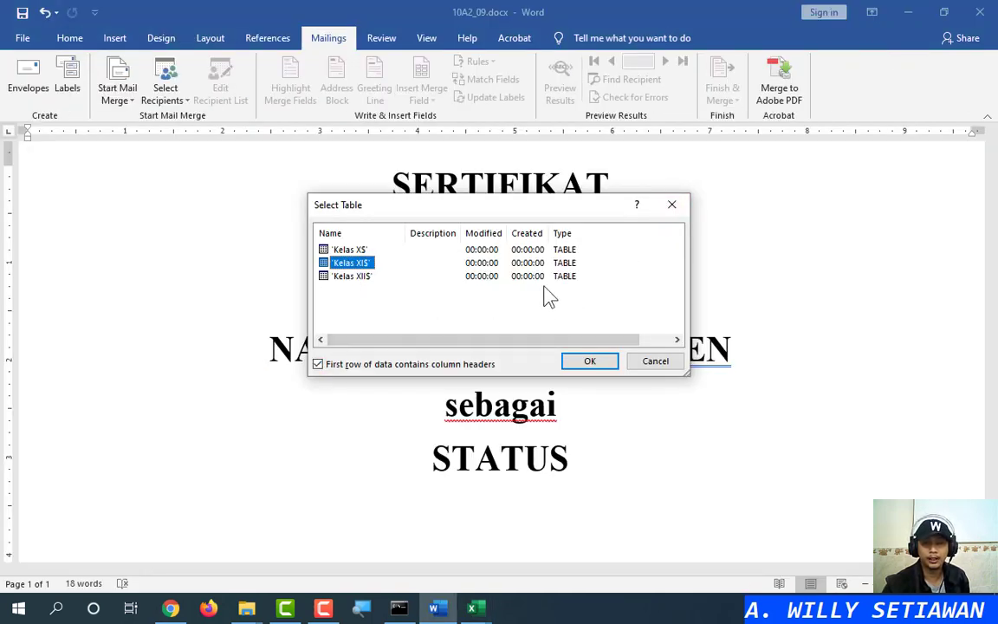
click(588, 362)
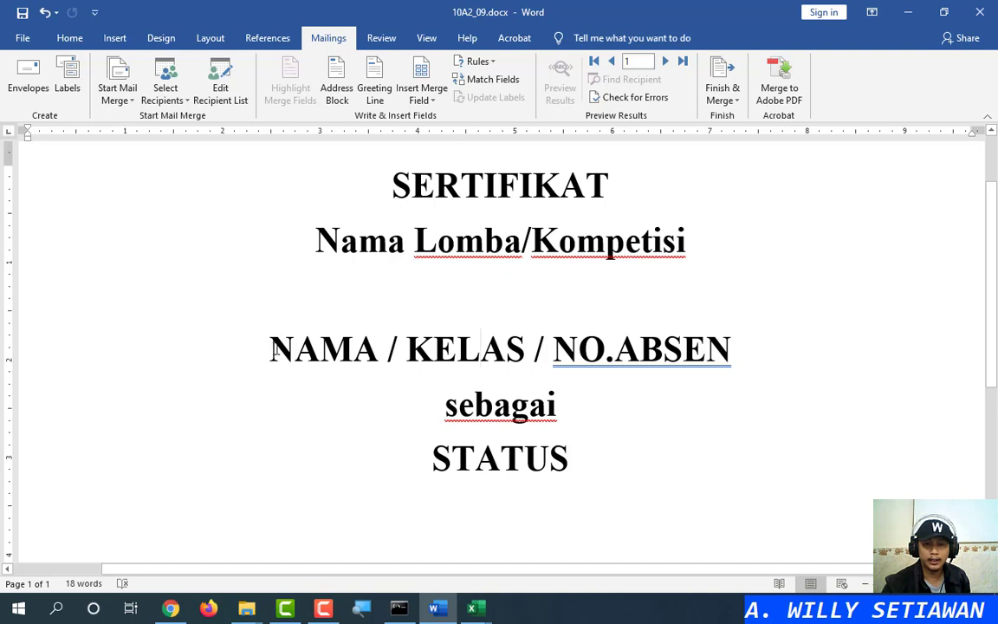
Step: Replace the NAMA placeholder on the certificate with the Nama merge field, checking the field names against data_murid.xlsx
drag(272, 349, 378, 350)
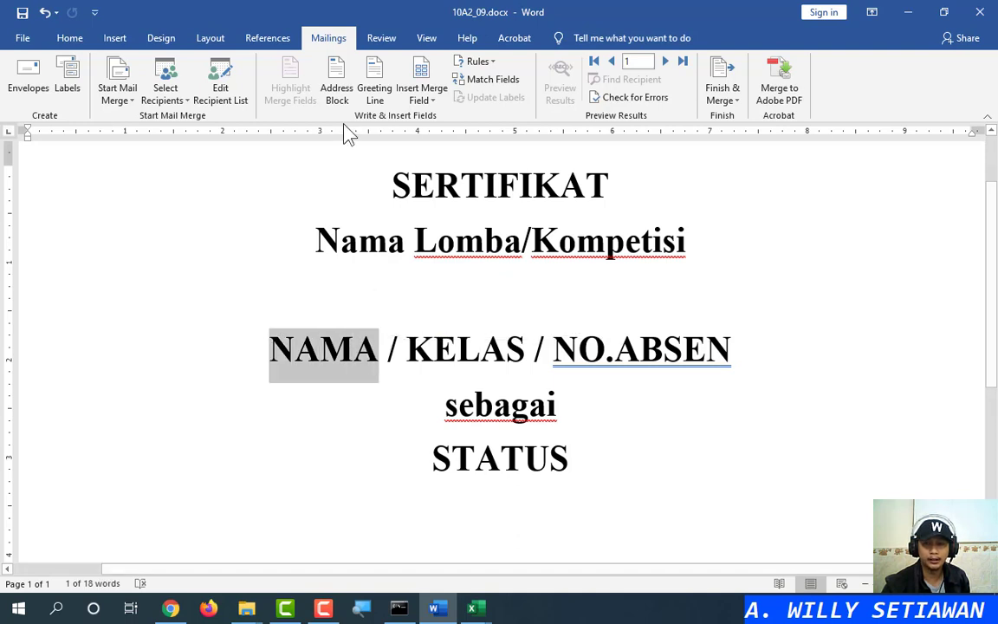
click(430, 102)
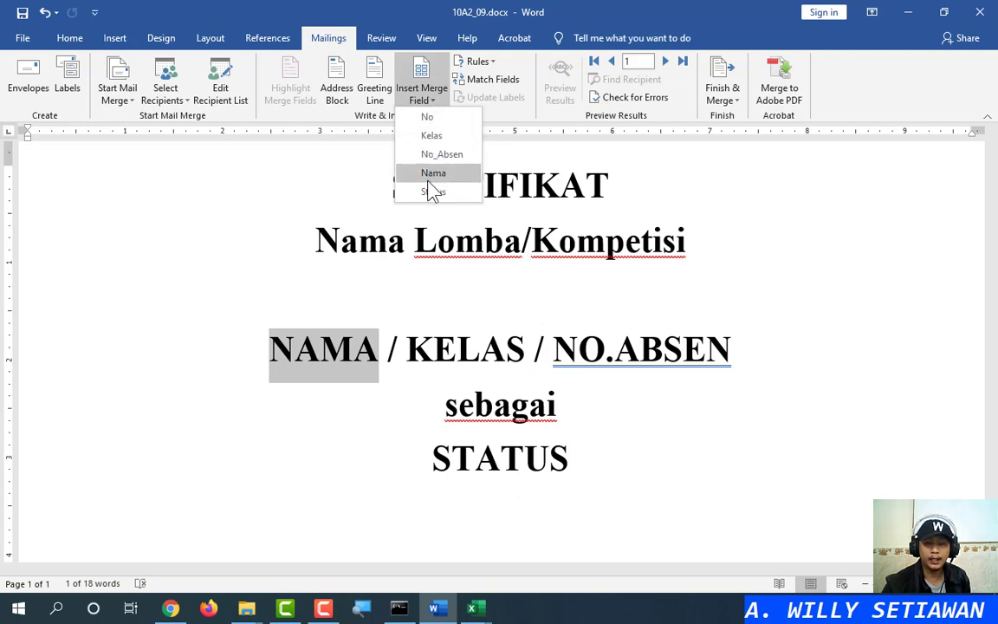
click(475, 612)
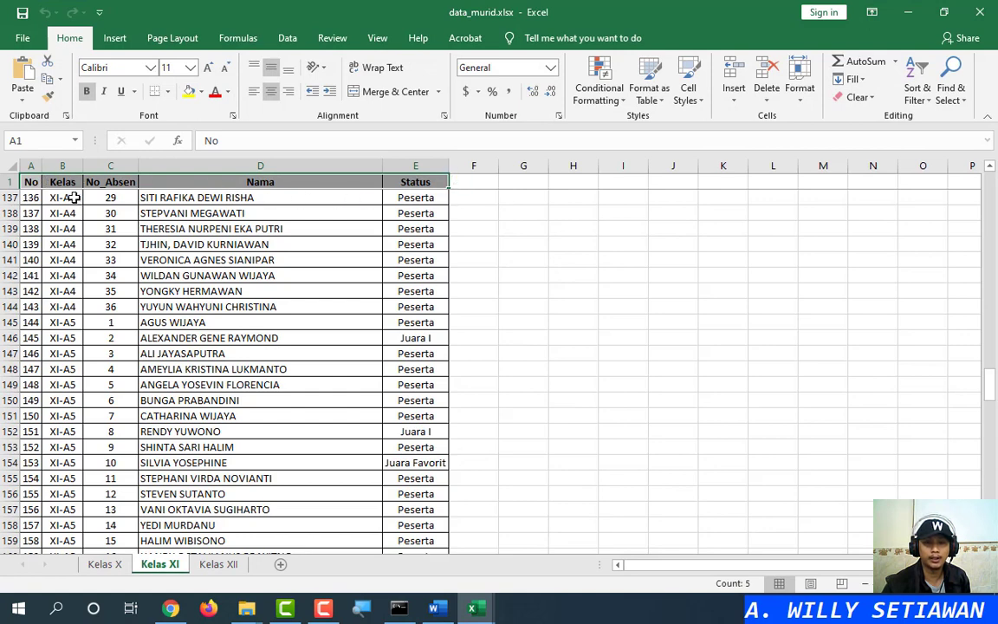
click(906, 12)
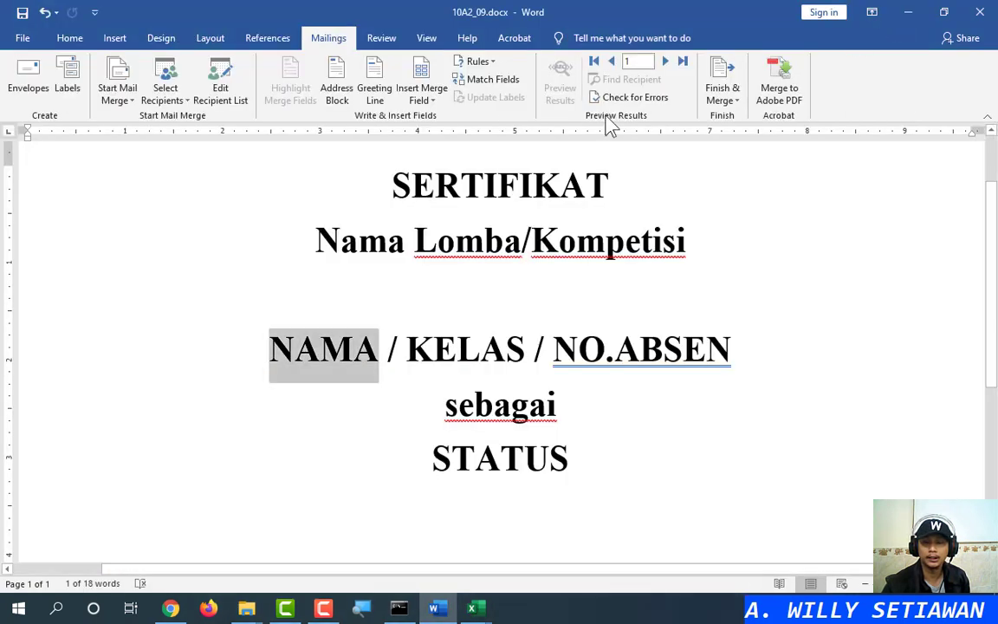
click(429, 102)
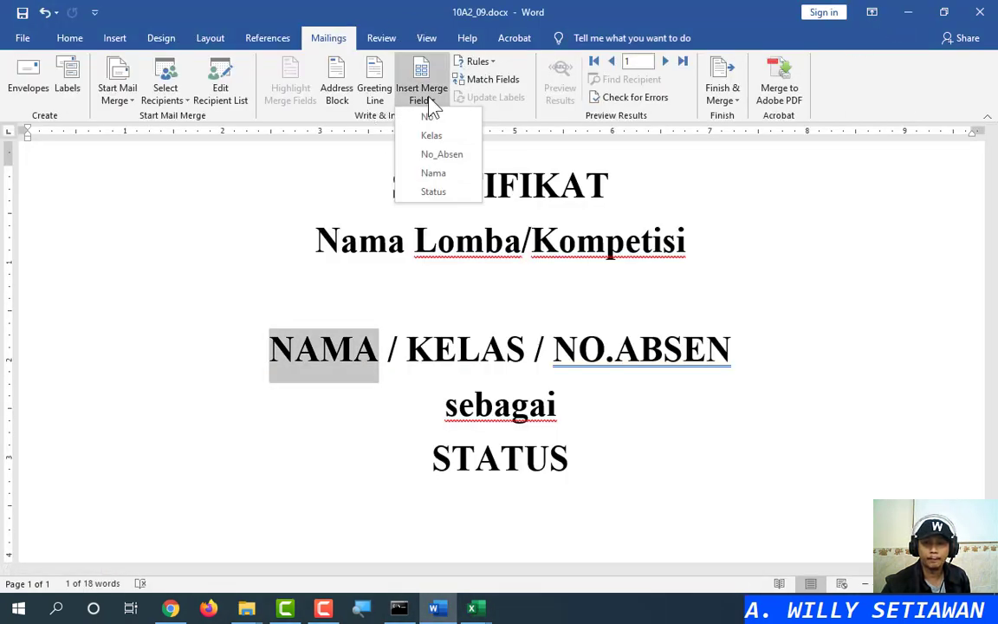
click(446, 179)
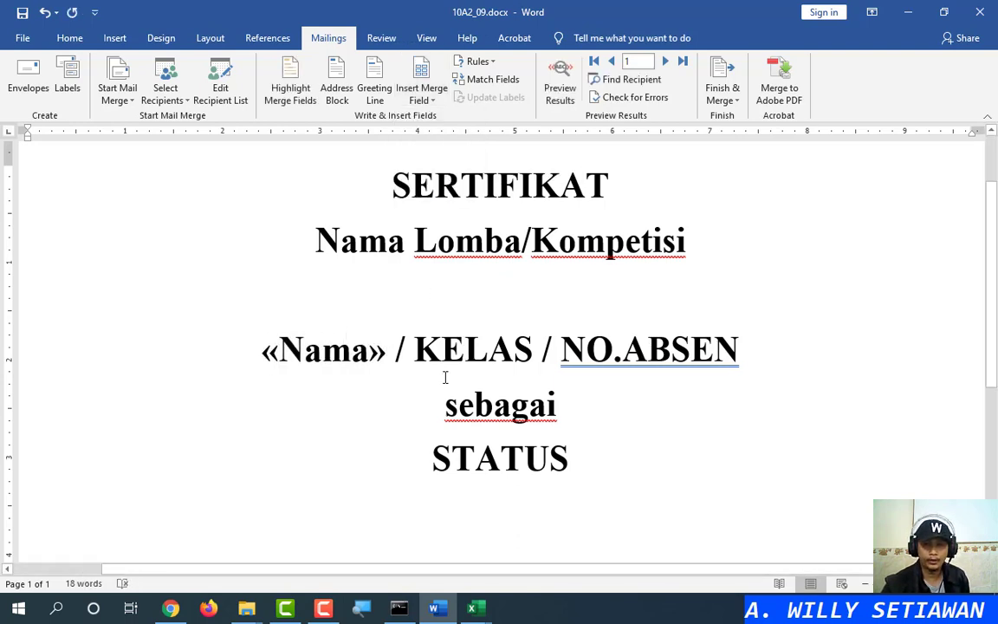
Step: Replace the KELAS and NO.ABSEN placeholders on the certificate with the Kelas and No_Absen merge fields
drag(414, 350, 531, 350)
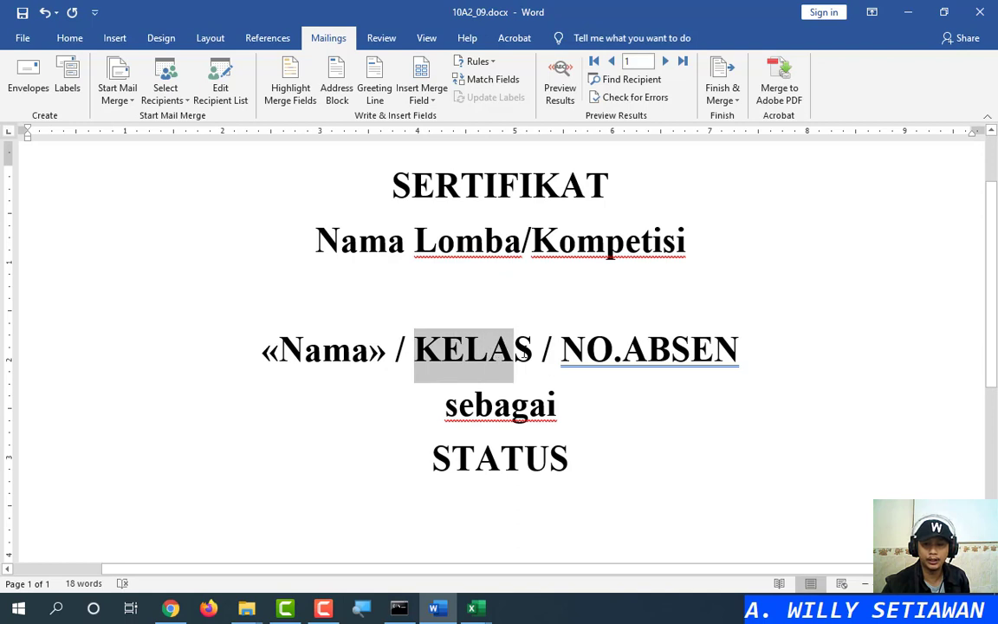
click(422, 97)
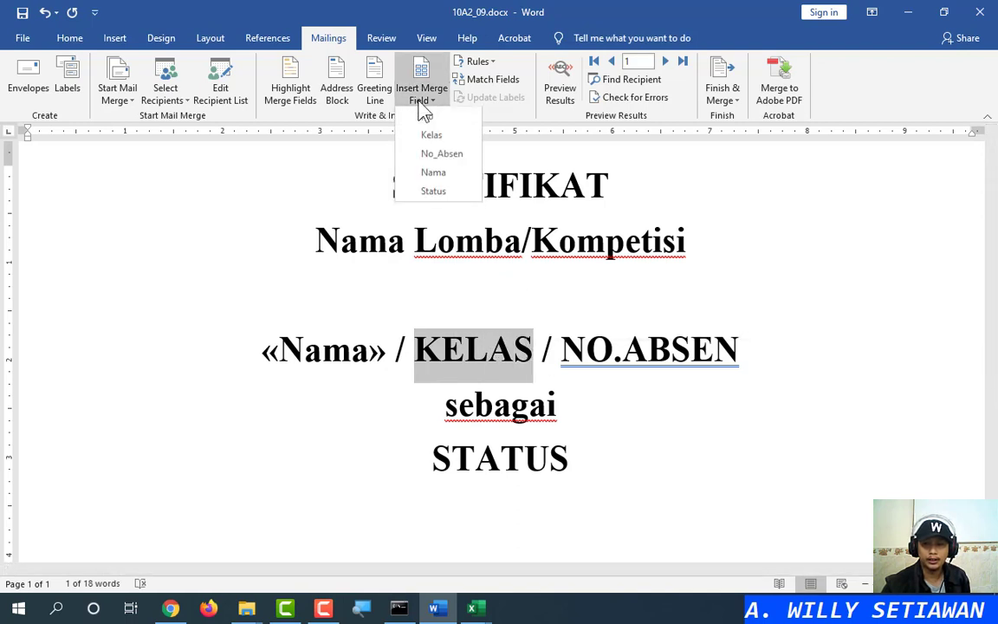
click(432, 136)
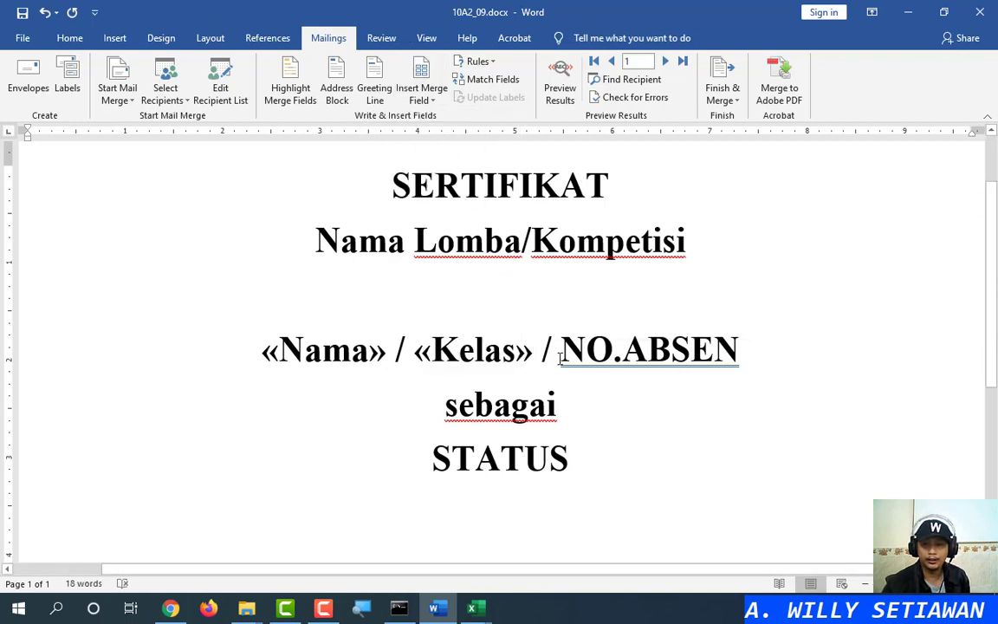
drag(575, 352, 704, 353)
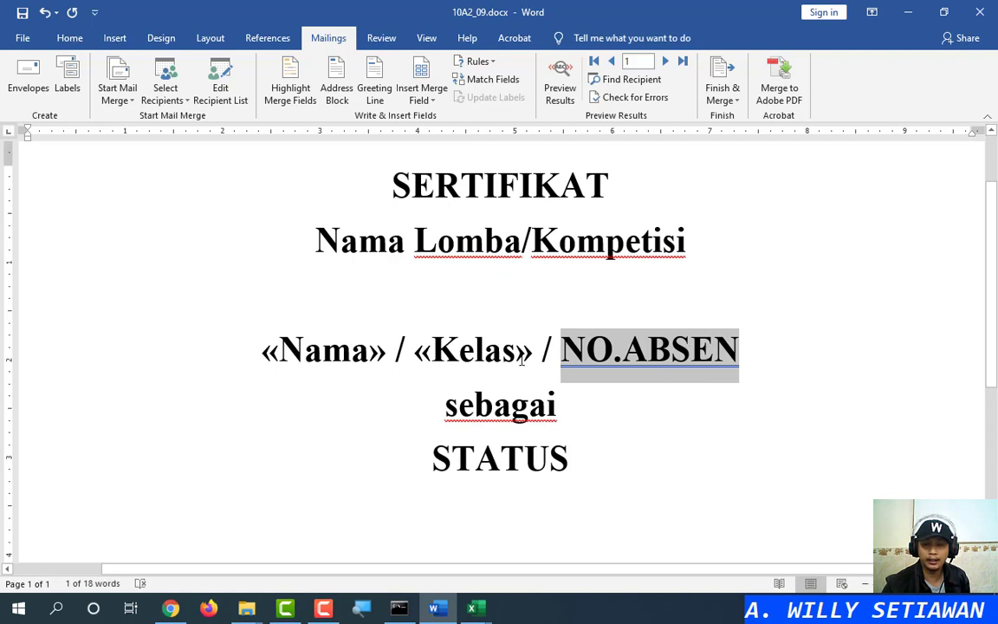
click(423, 102)
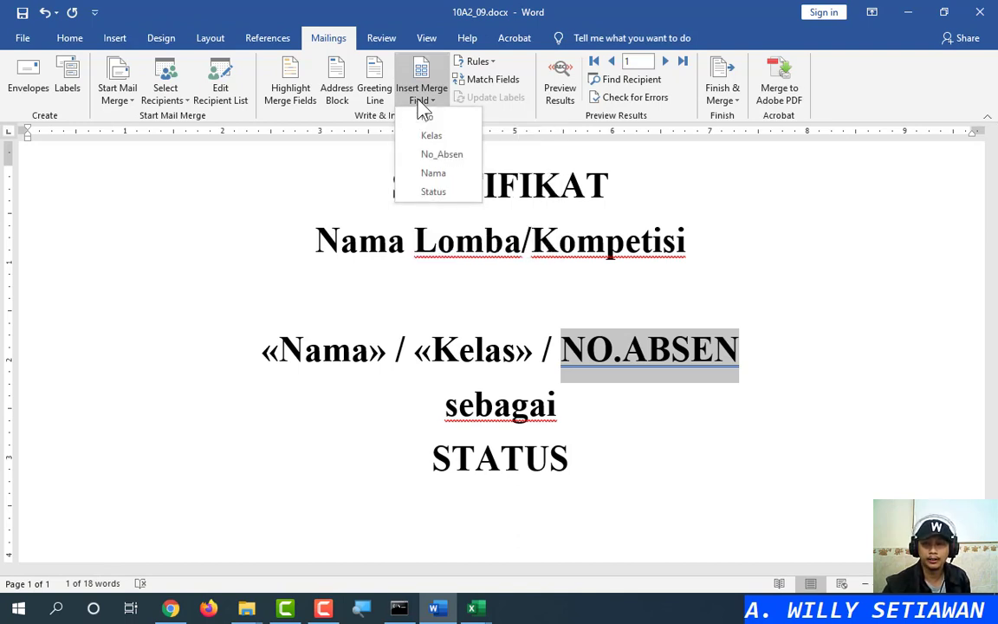
click(459, 158)
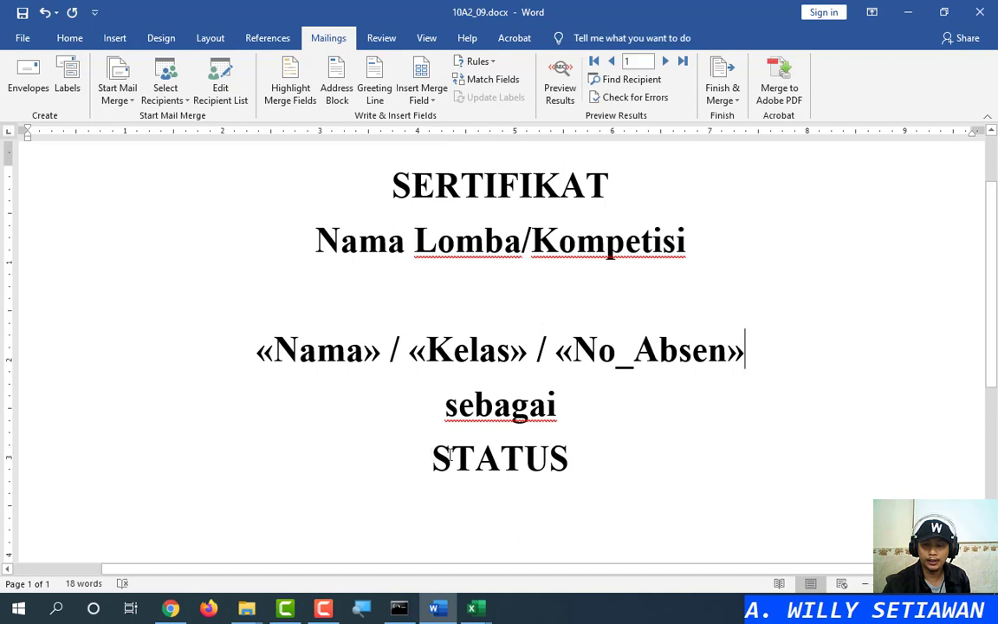
Step: Replace the STATUS placeholder on the certificate with the Status merge field and save the document
drag(449, 456, 568, 457)
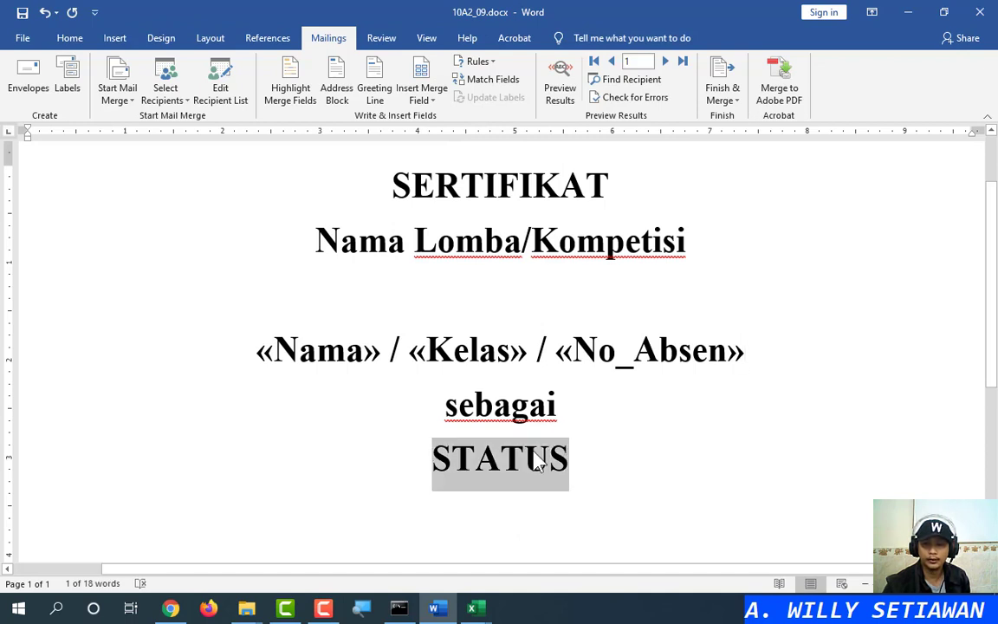
click(423, 103)
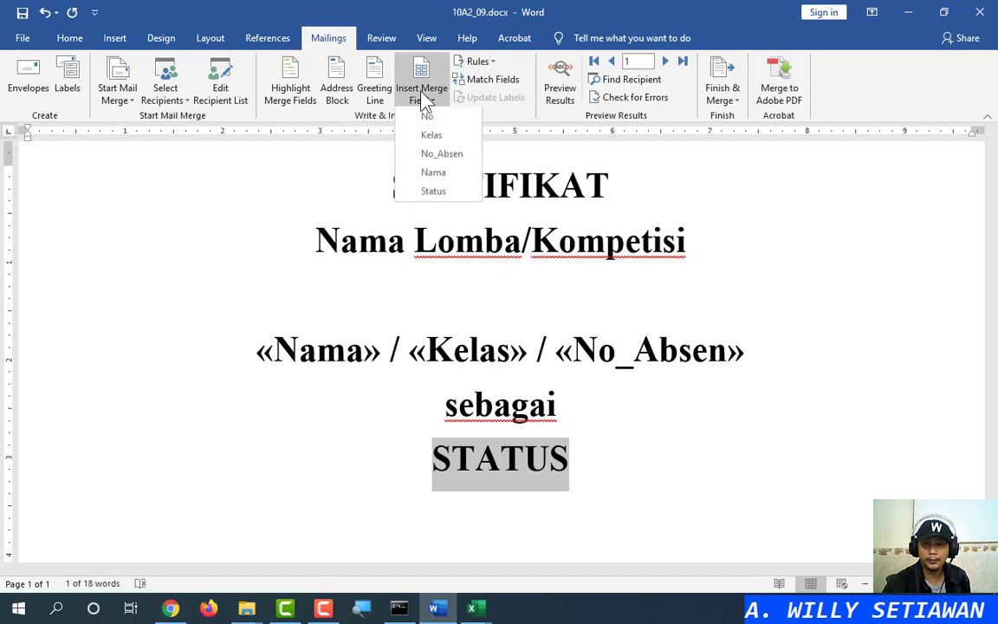
click(438, 192)
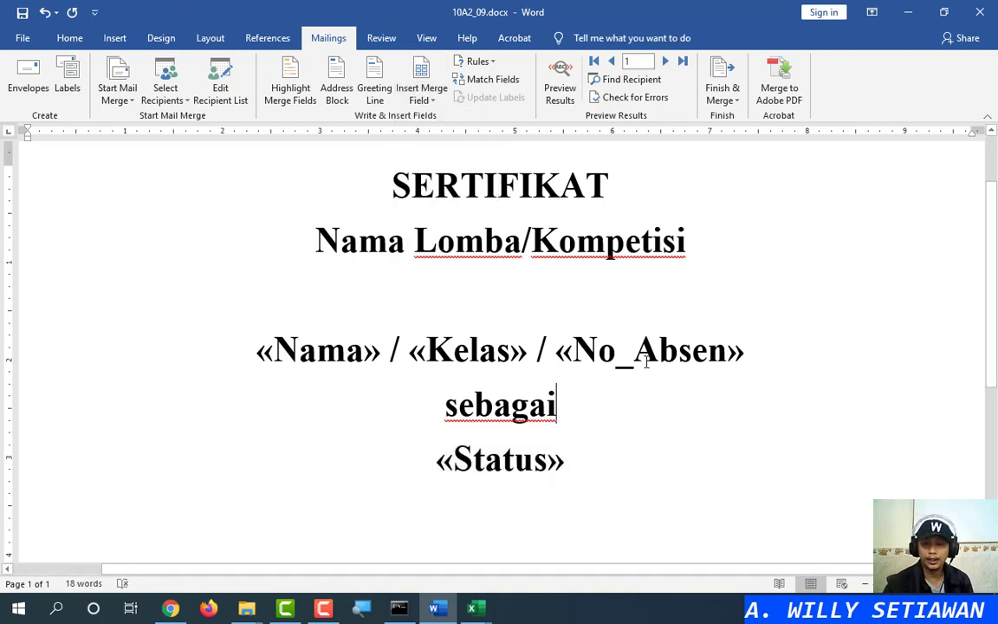
click(23, 13)
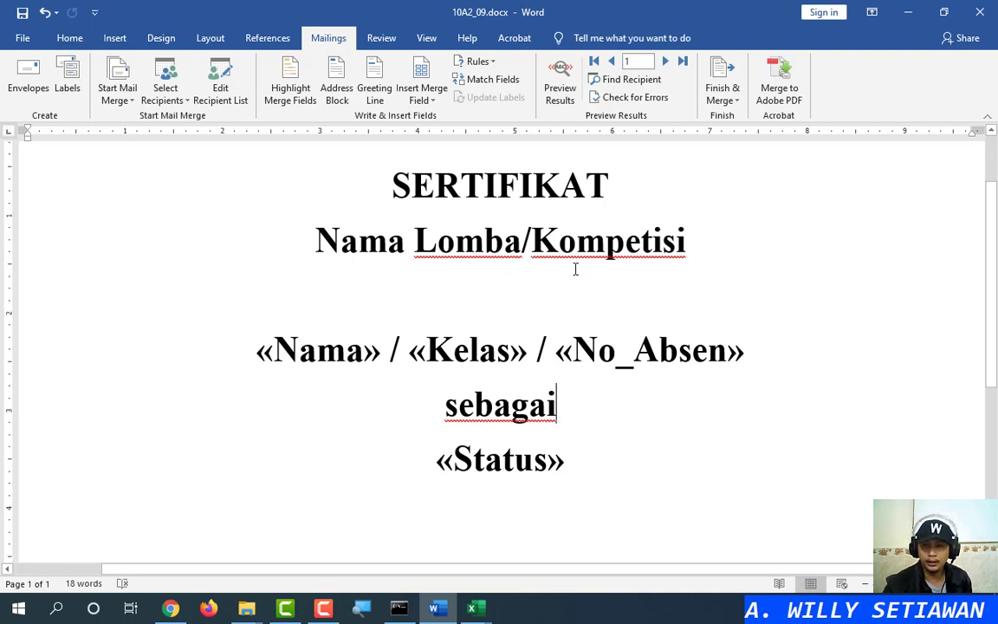
scroll(597, 262, up, 1)
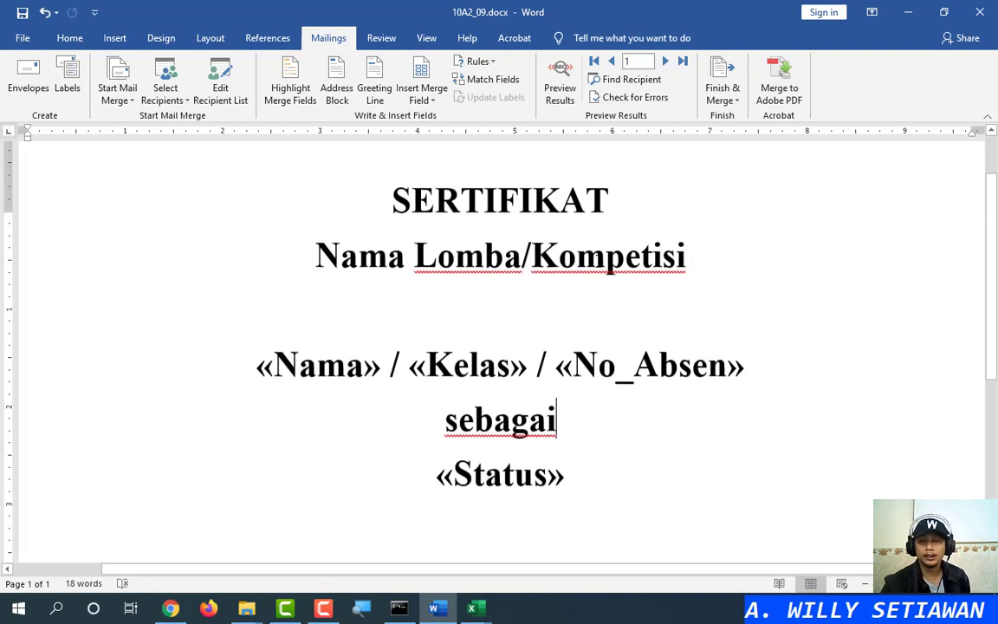
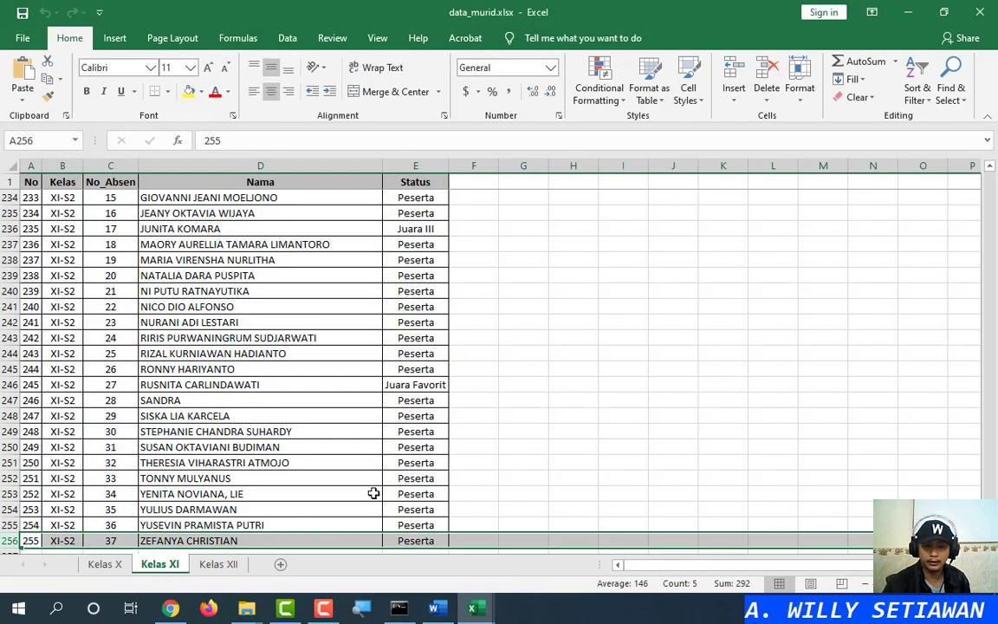
Step: Compare the last Kelas XI row in data_murid.xlsx with the certificate preview in Word, and step the preview back to the first record
scroll(257, 463, down, 2)
click(257, 447)
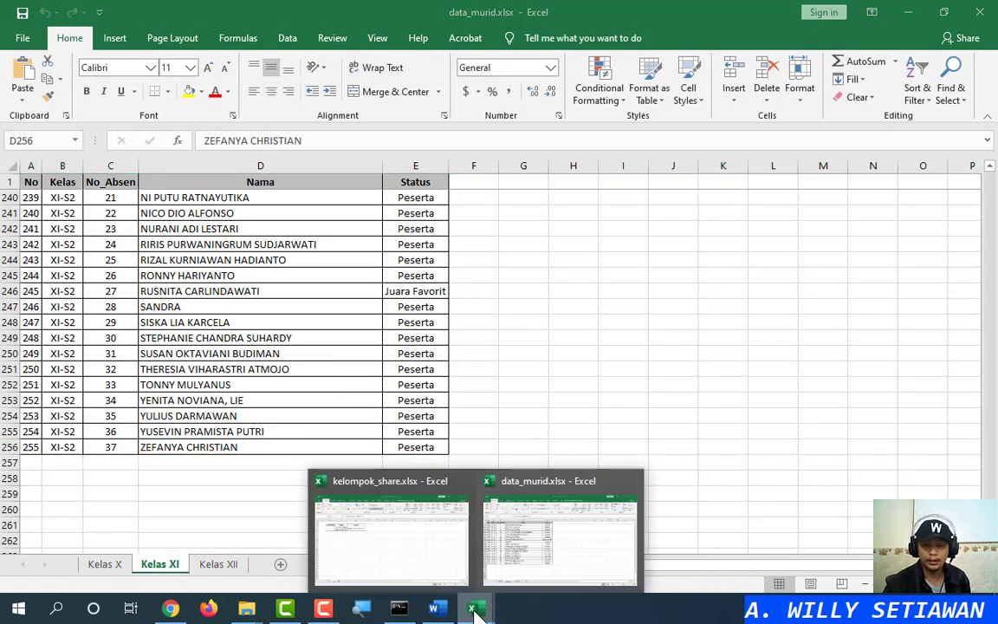
click(437, 608)
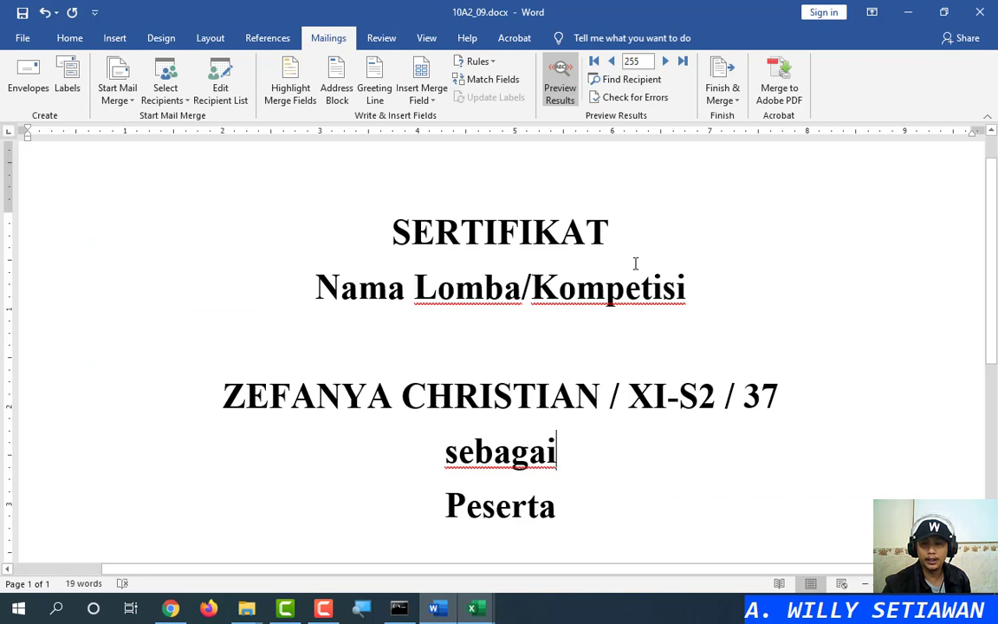
click(610, 61)
click(611, 60)
click(610, 60)
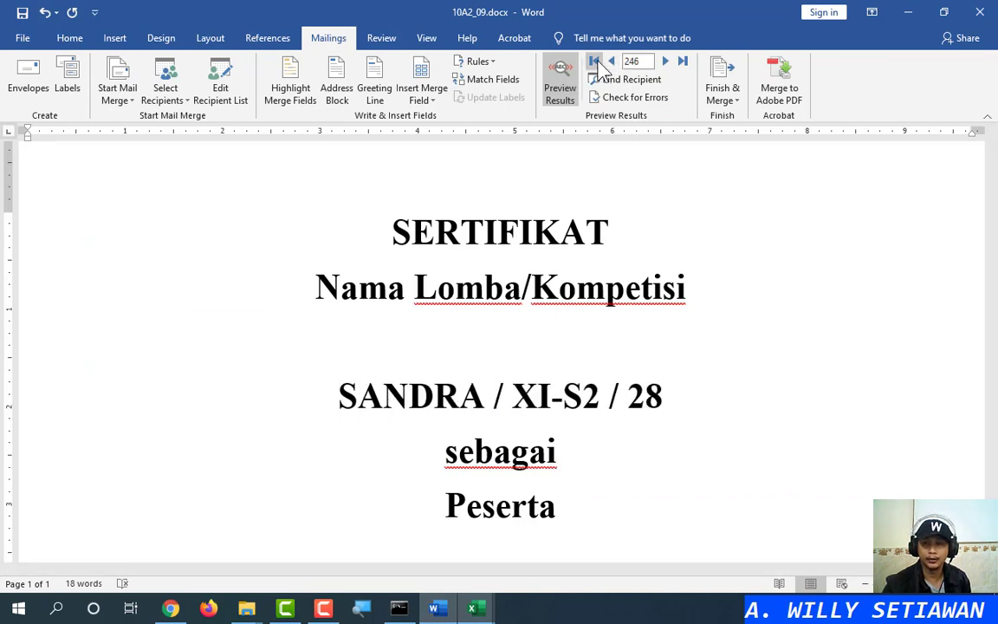
click(593, 60)
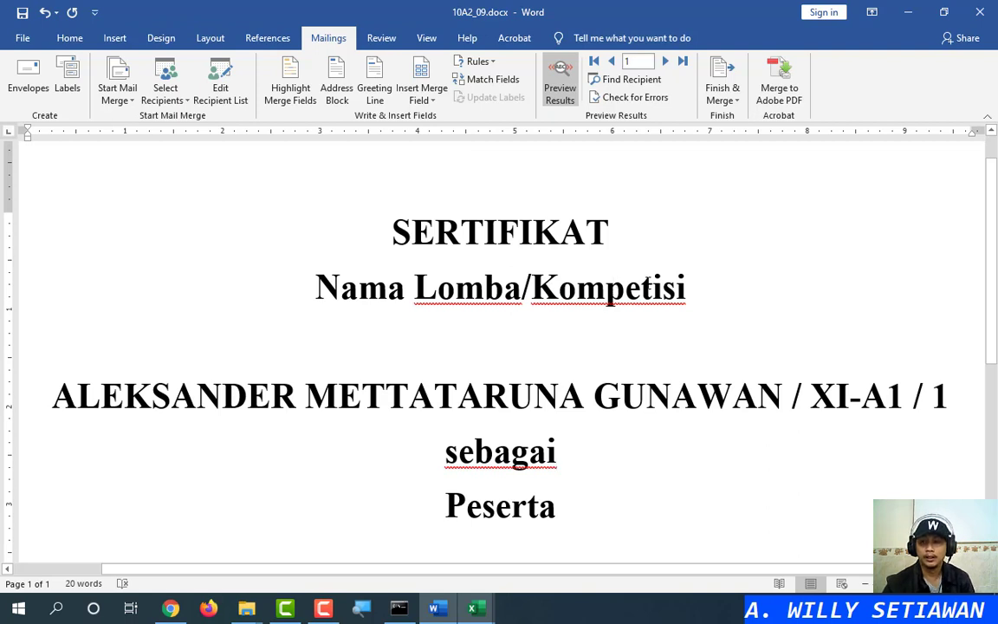
Step: Start merging to individual documents, and check the TUGAS entry on sheet a2 of kelompok_share.xlsx in Excel
click(722, 100)
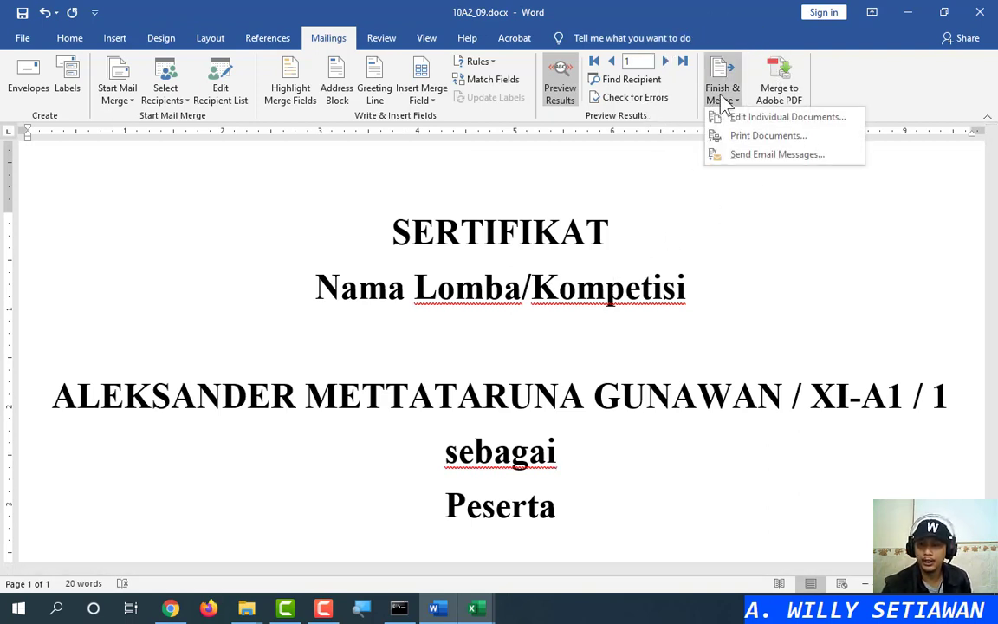
click(759, 117)
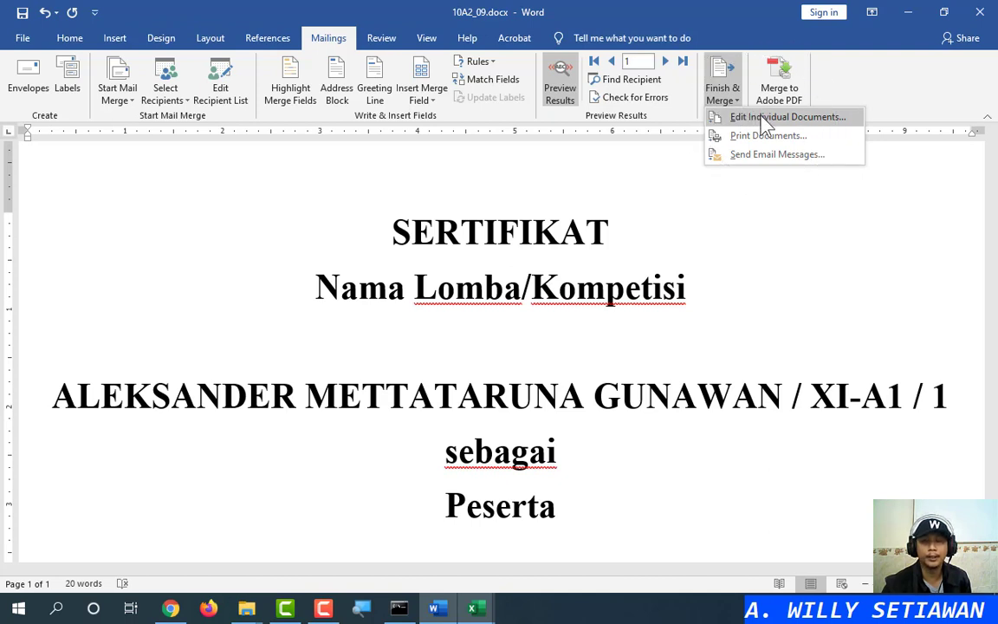
click(764, 118)
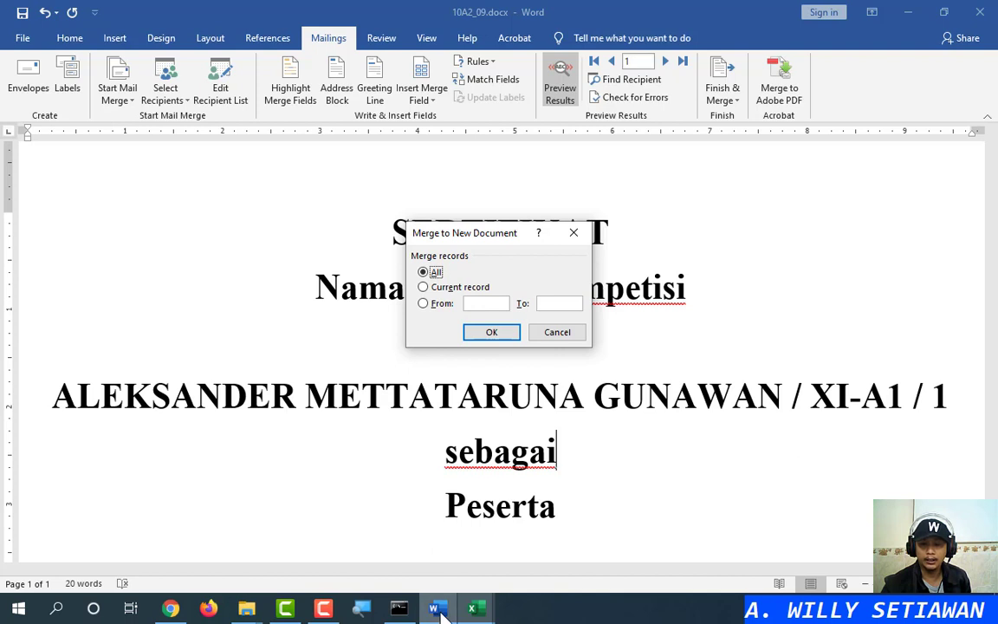
click(475, 609)
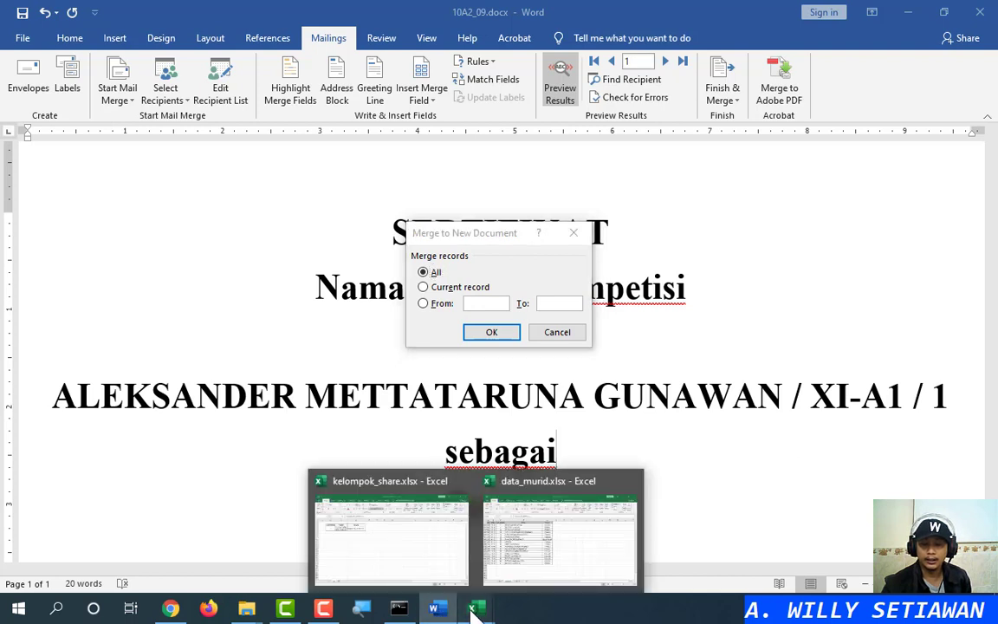
click(433, 572)
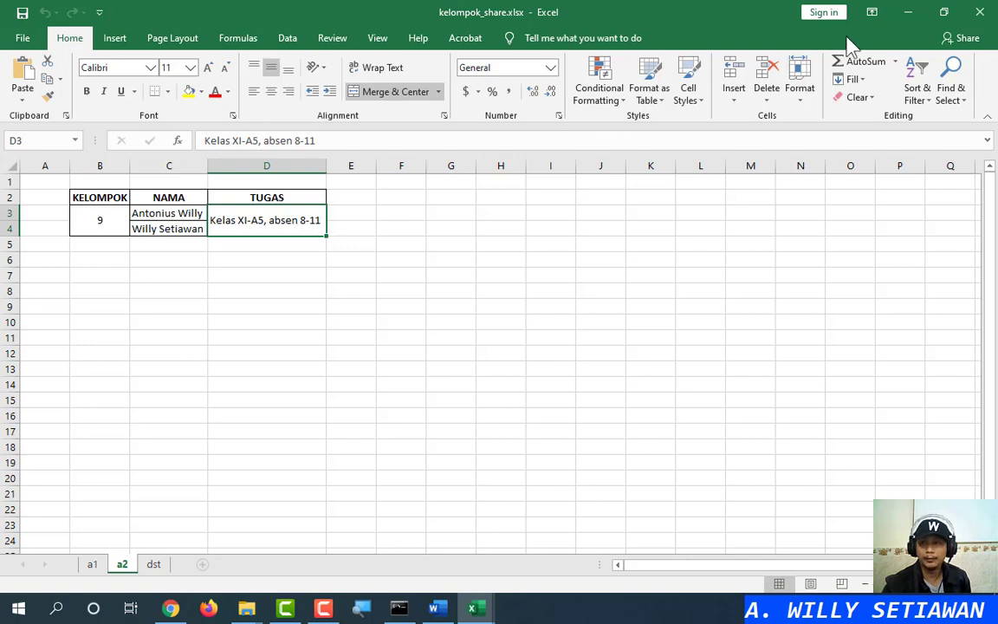
click(906, 18)
Step: Find and select the rows for class XI-A5, absen 8-11, on the Kelas XI sheet of data_murid.xlsx
mouse_move(482, 604)
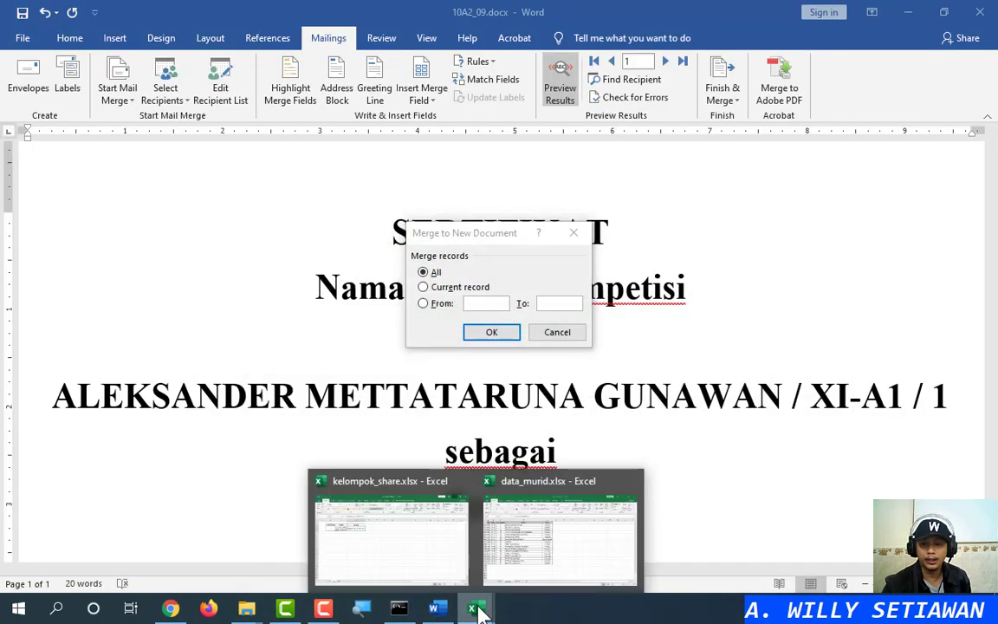
click(552, 562)
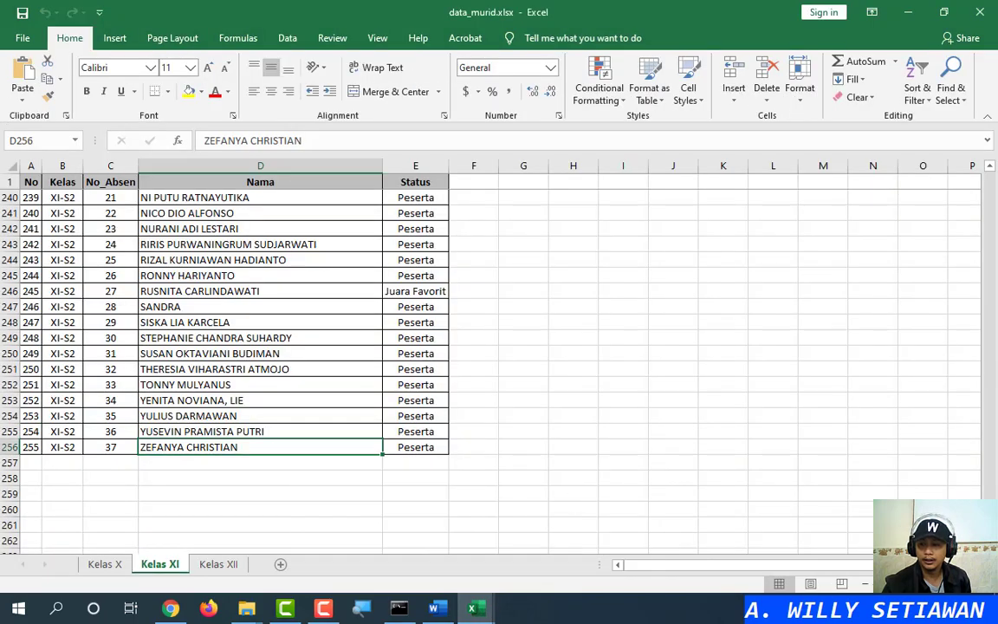
drag(990, 481, 992, 383)
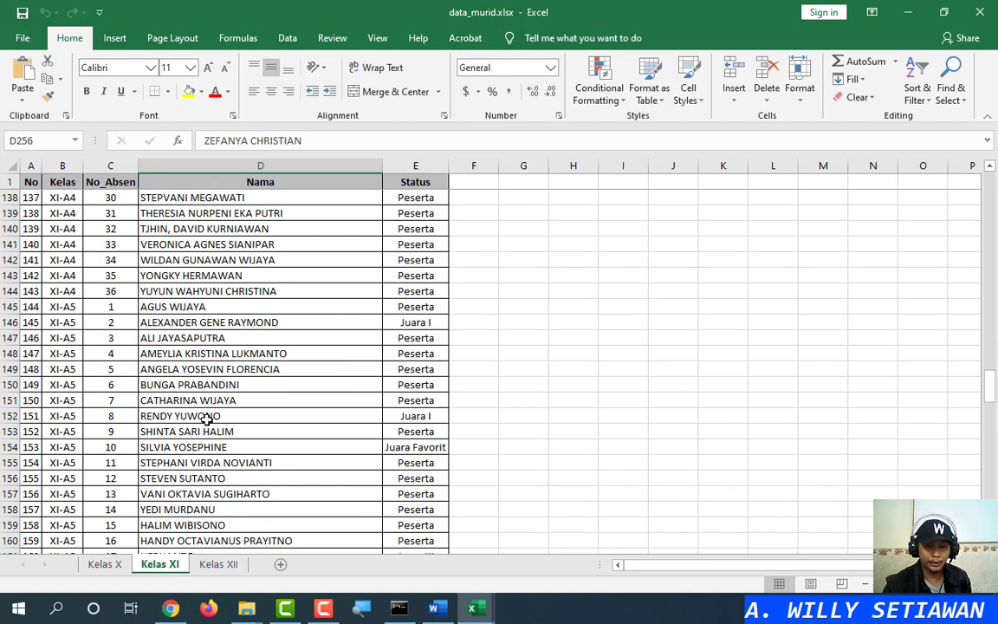
drag(7, 416, 11, 463)
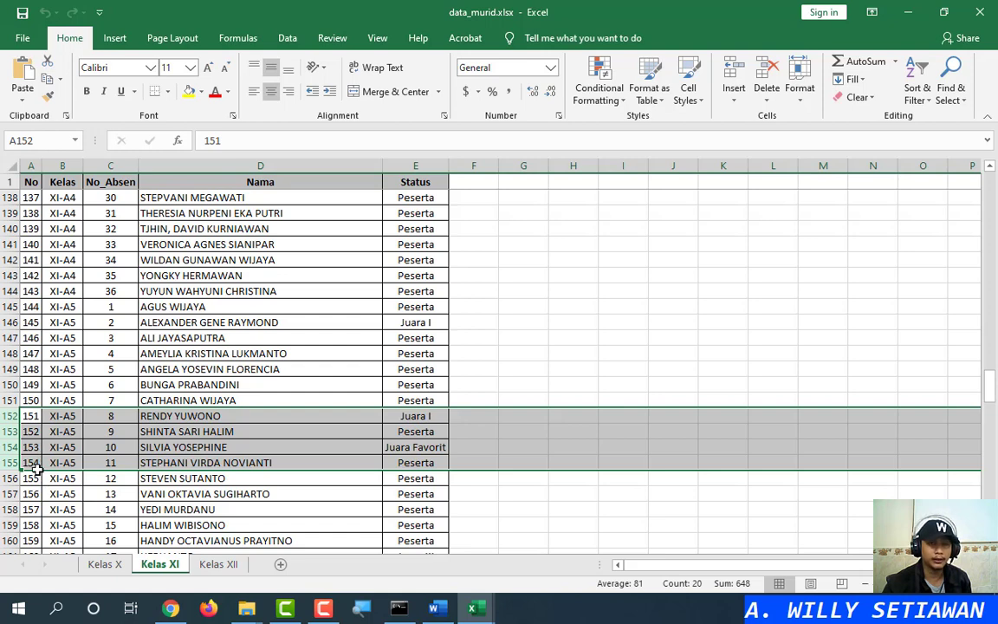
Step: Return to Word and merge records 151 to 154 into a new document
click(440, 608)
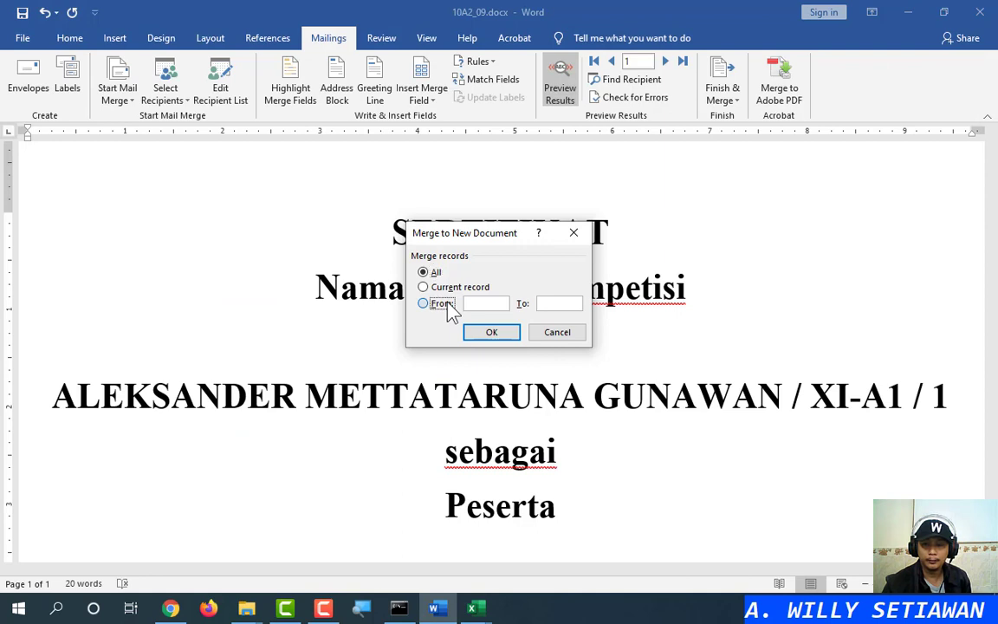
click(476, 302)
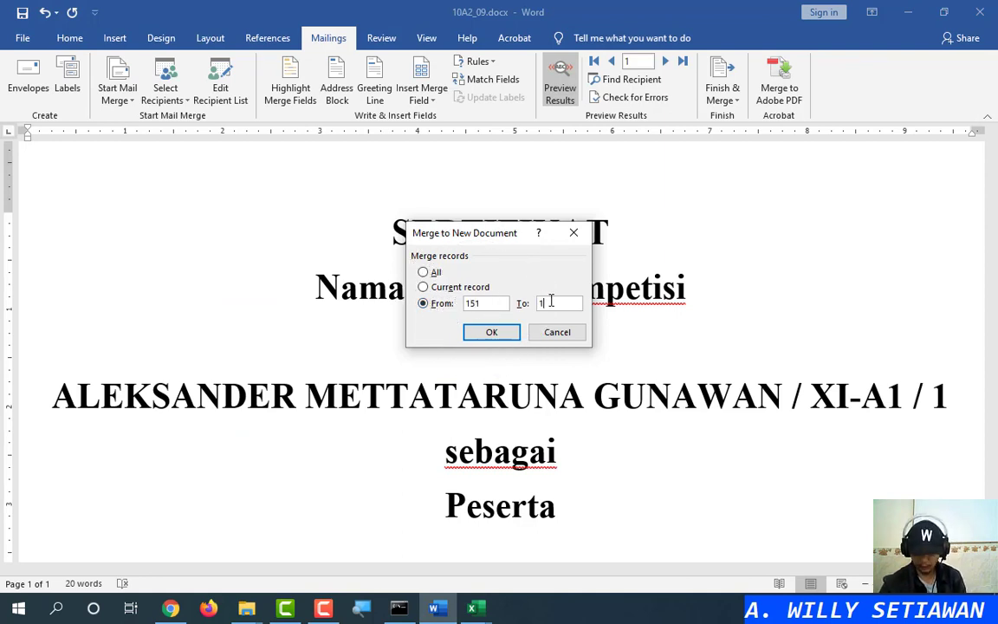
click(549, 304)
text(154)
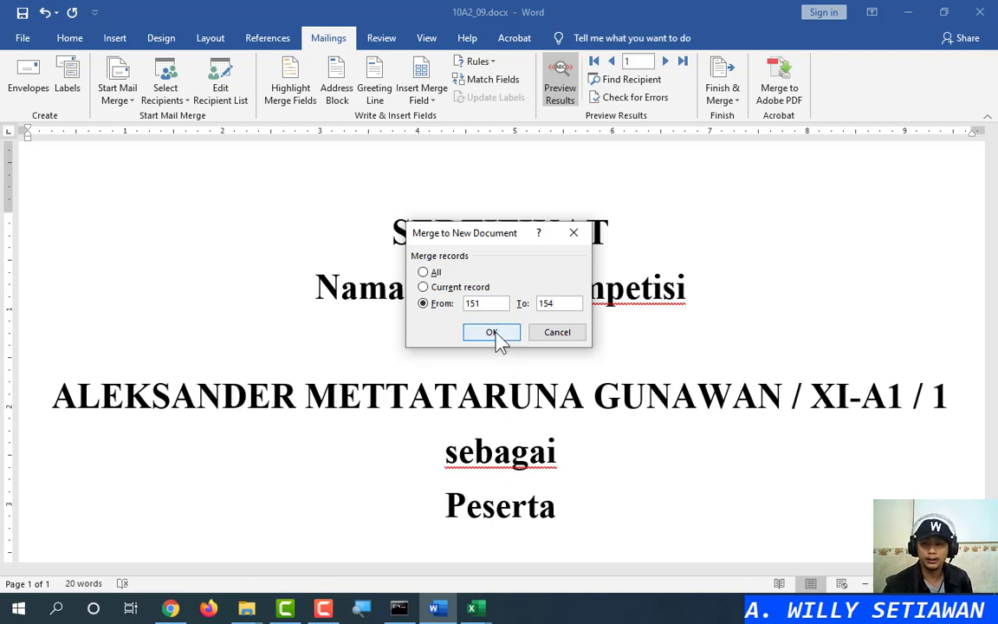
click(491, 333)
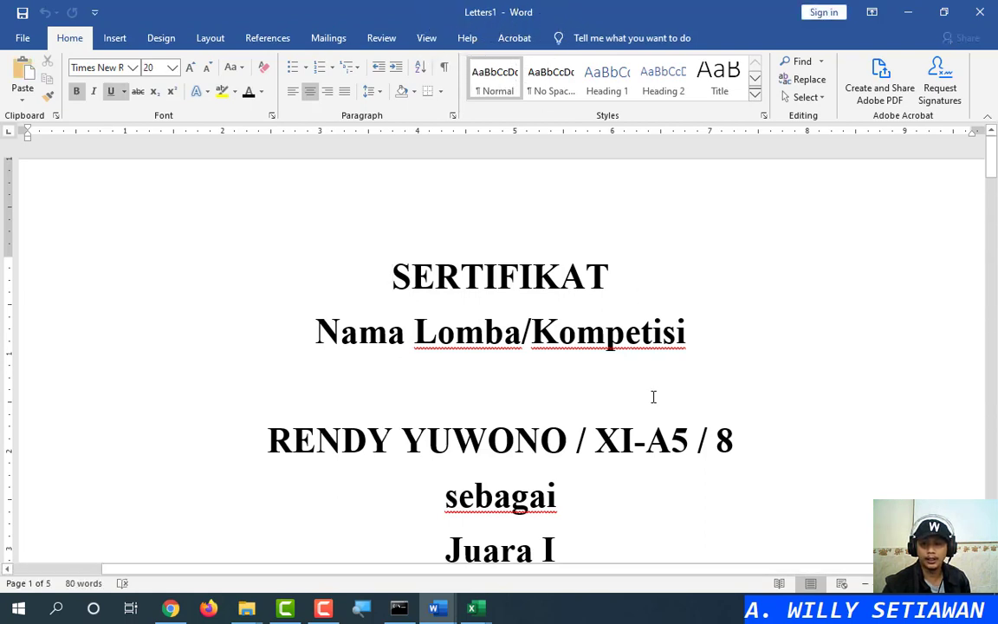
Step: Review the merged certificates from the first page through the last page
scroll(660, 366, down, 2)
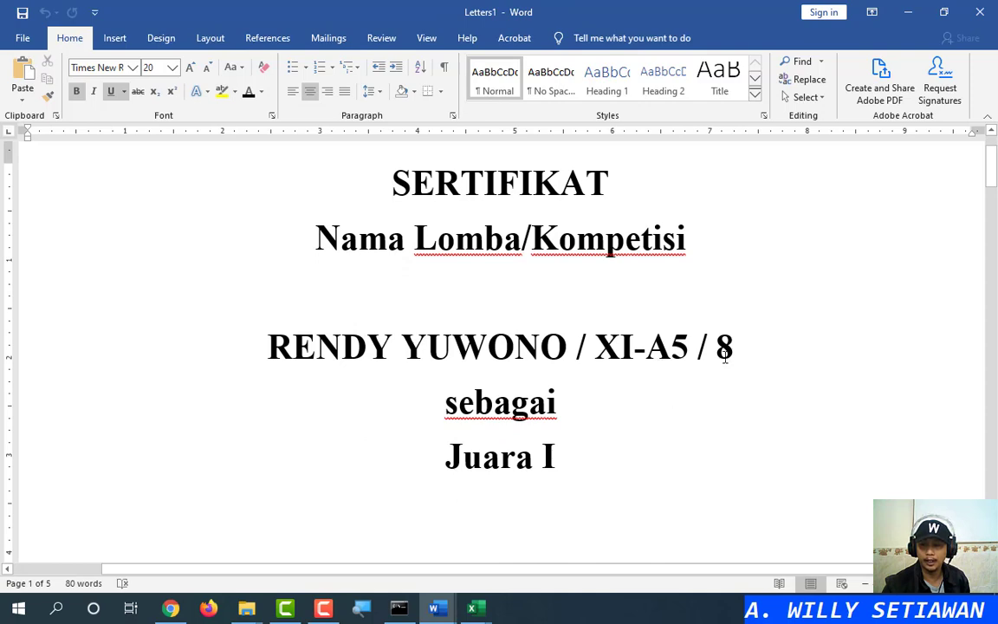
scroll(726, 355, down, 20)
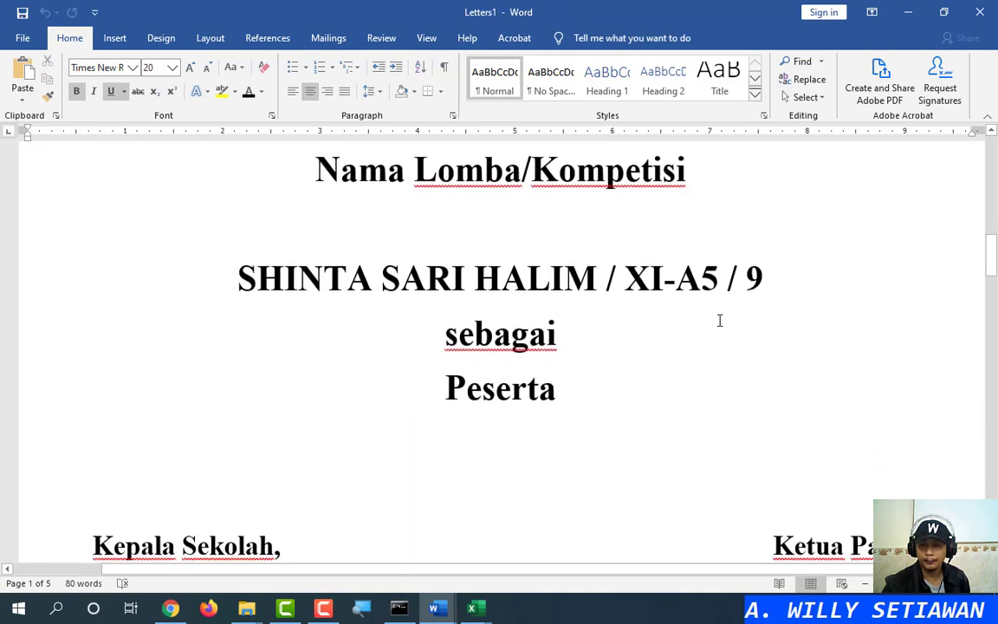
scroll(726, 314, down, 20)
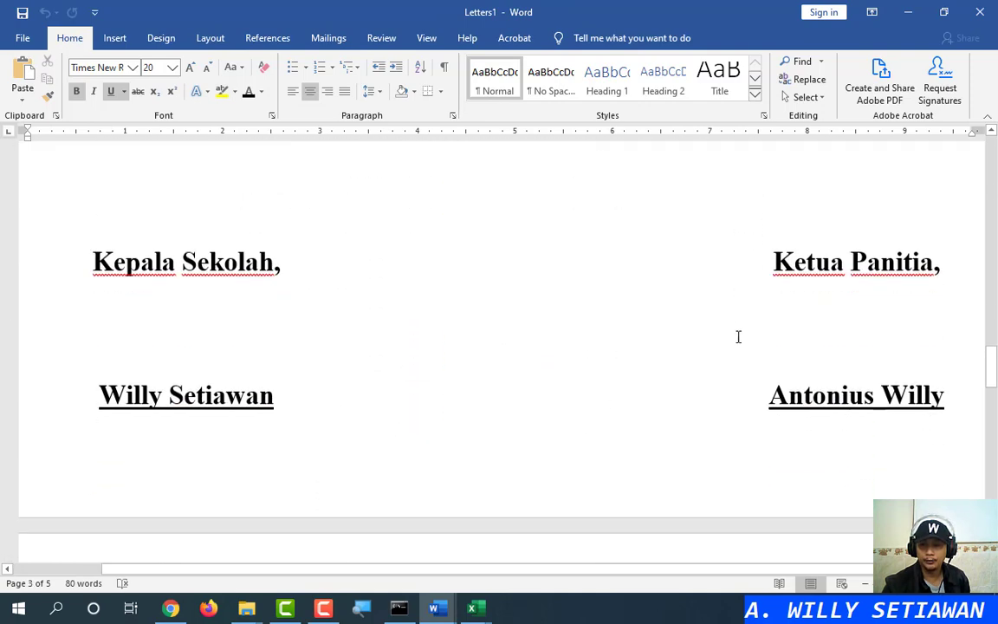
scroll(735, 357, down, 15)
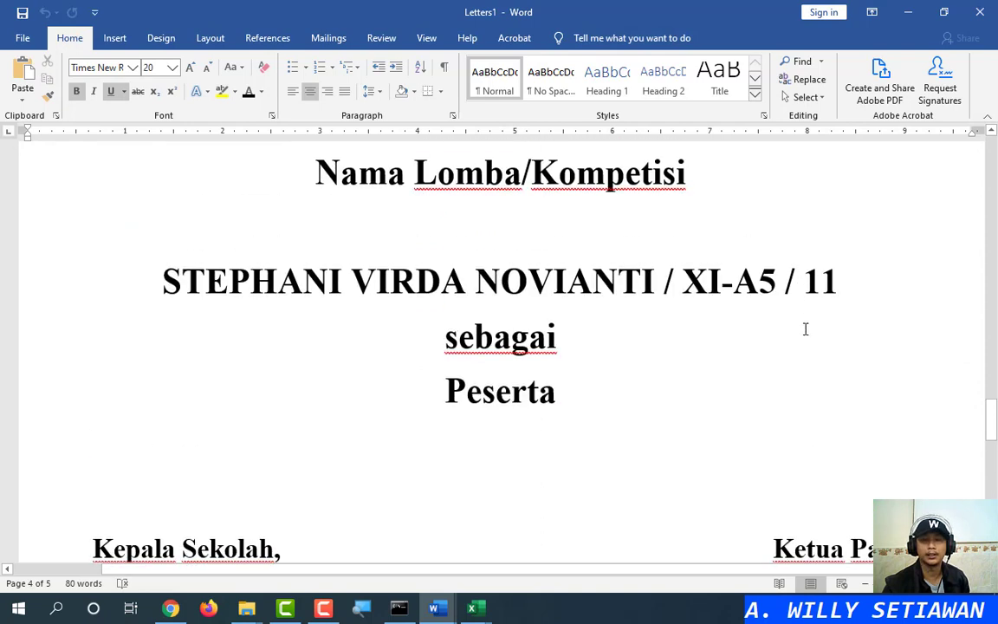
scroll(804, 330, down, 5)
scroll(803, 354, down, 5)
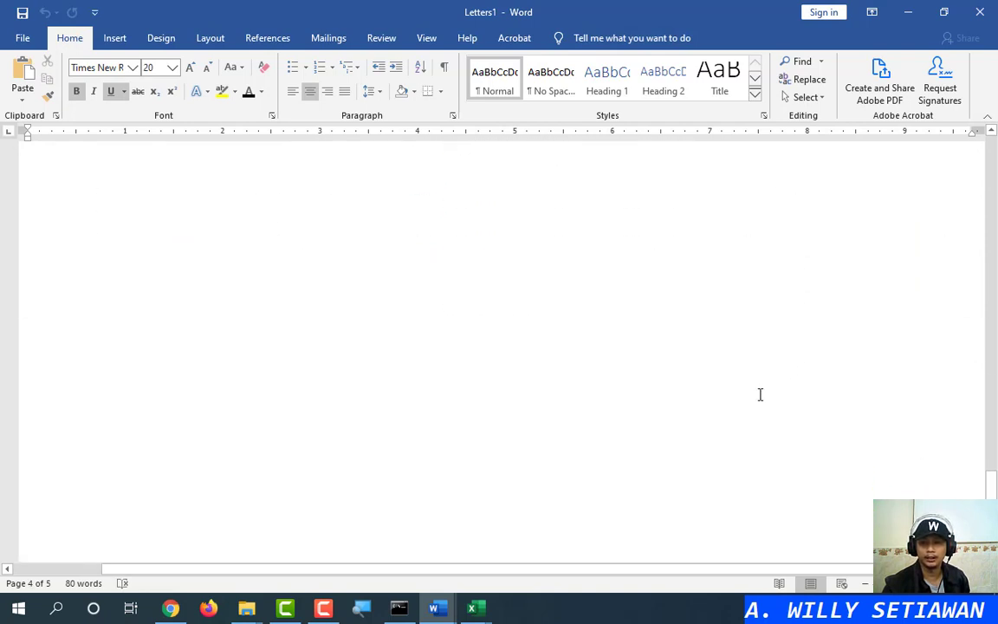
scroll(512, 396, up, 3)
click(440, 485)
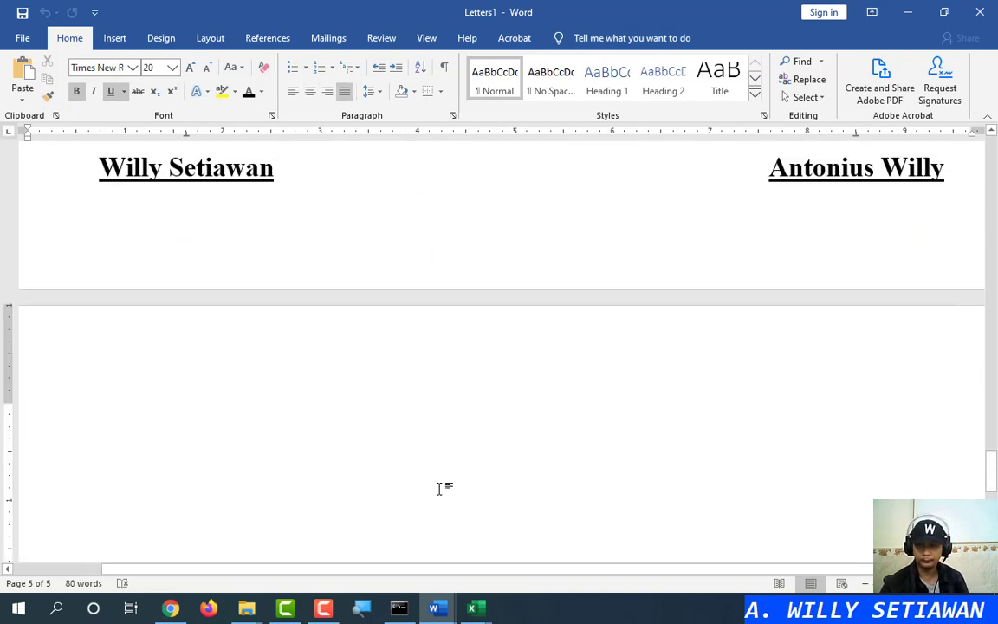
key(BackSpace)
key(BackSpace)
key(ctrl+z)
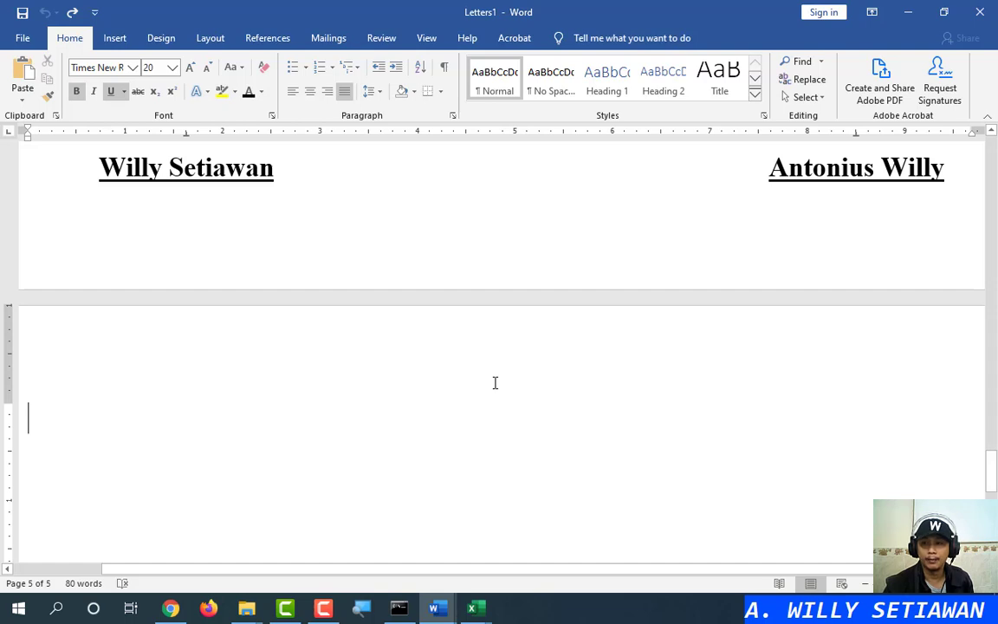
Step: Remove the blank page after the last certificate by deleting forward from the Ketua Panitia's name
scroll(492, 381, up, 4)
click(964, 355)
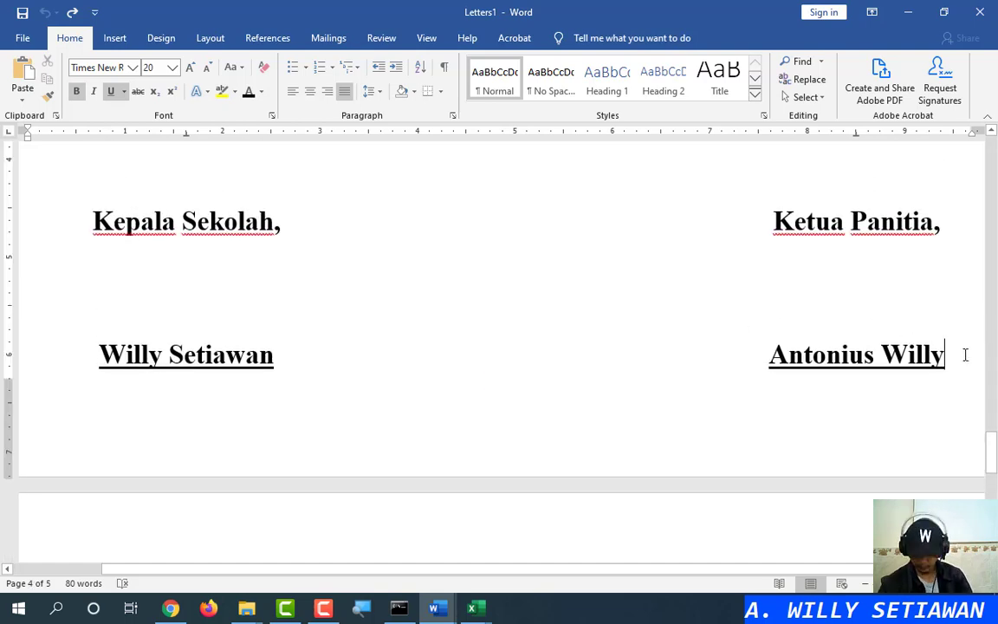
key(Delete)
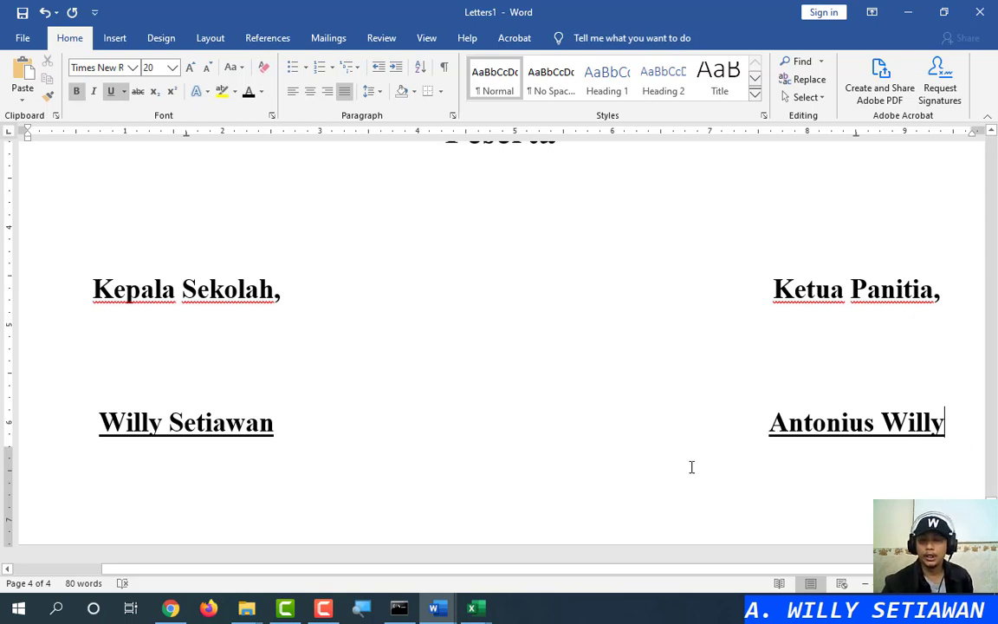
Step: Check the status on the last certificate against the Status column of data_murid.xlsx in Excel
scroll(691, 466, up, 5)
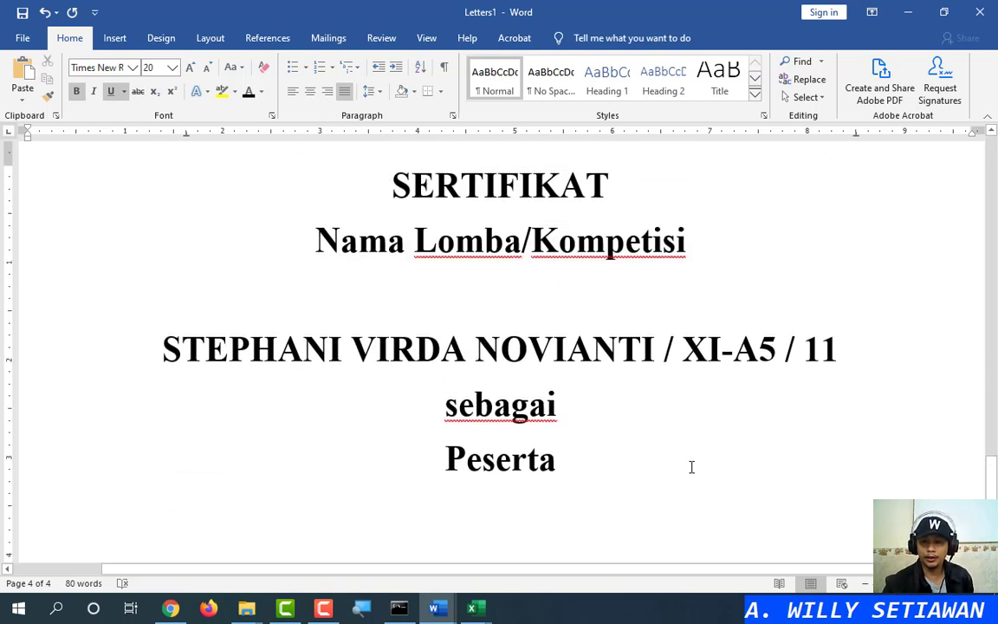
double_click(492, 465)
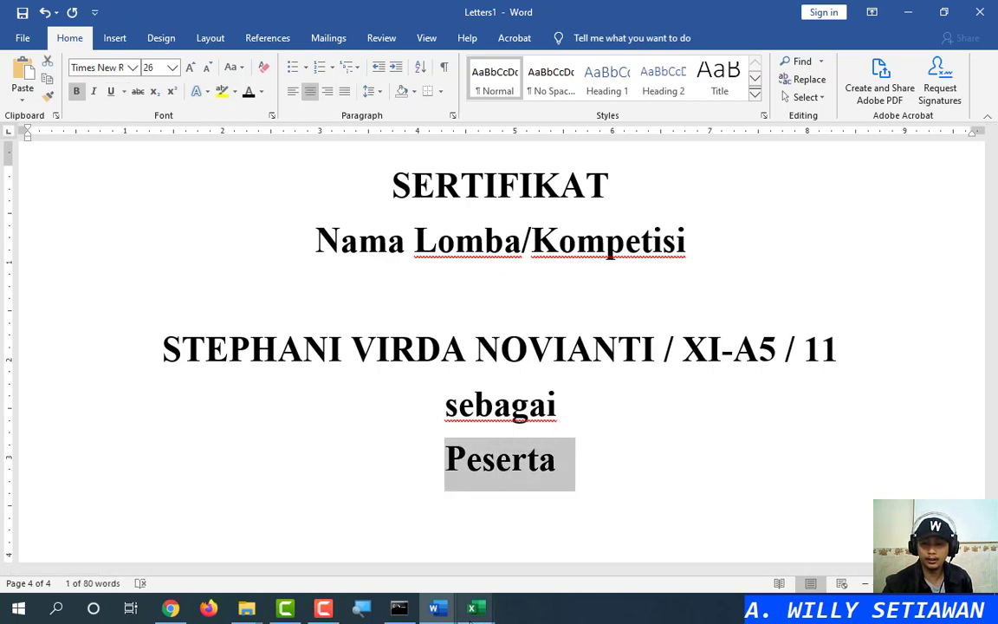
click(473, 609)
click(500, 510)
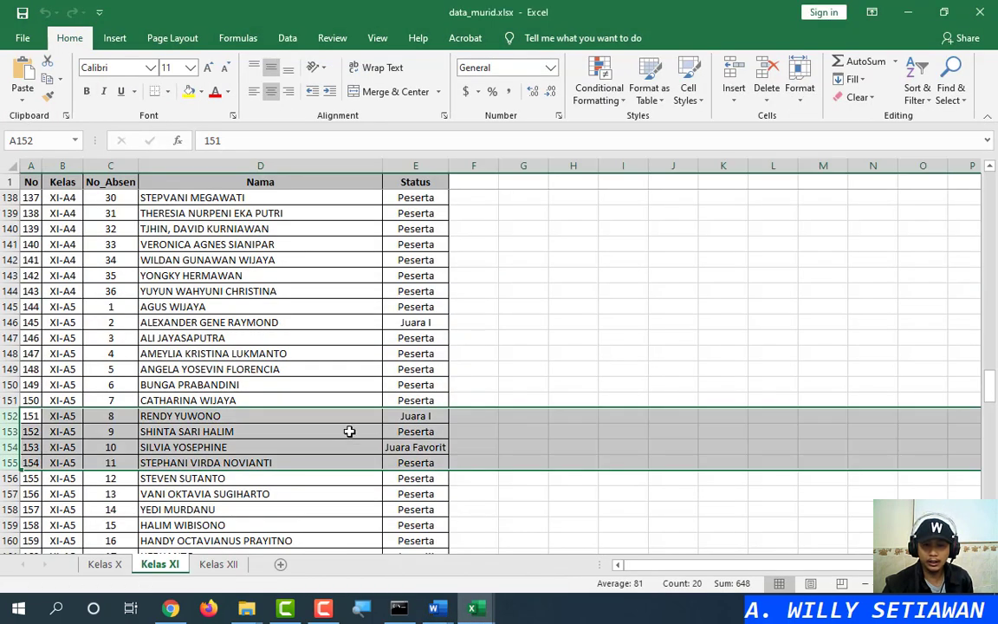
Step: Check the Status and No_Absen cells of records 151 and 153 in the Kelas XI sheet
click(431, 416)
ctrl+click(429, 446)
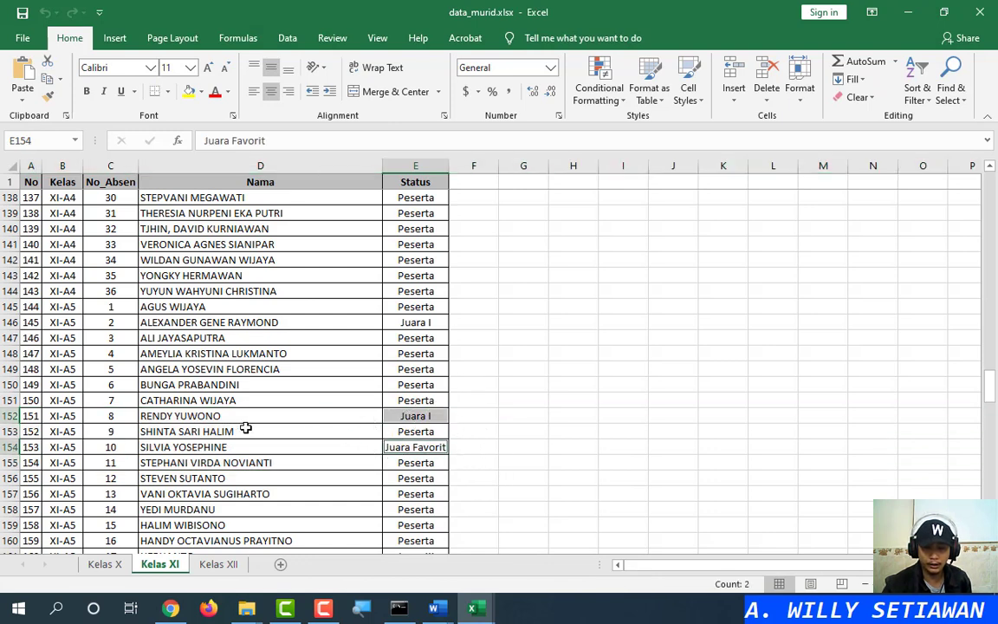
click(111, 416)
click(111, 446)
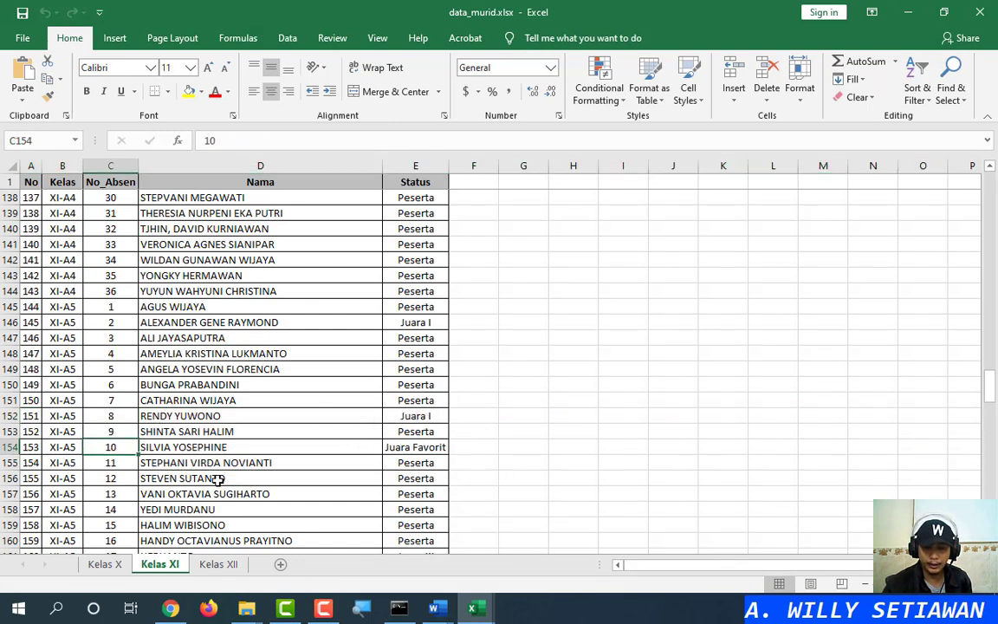
Step: Switch to Word and review the merged certificates from the last page back to the first, comparing attendance numbers and statuses
click(435, 609)
click(469, 487)
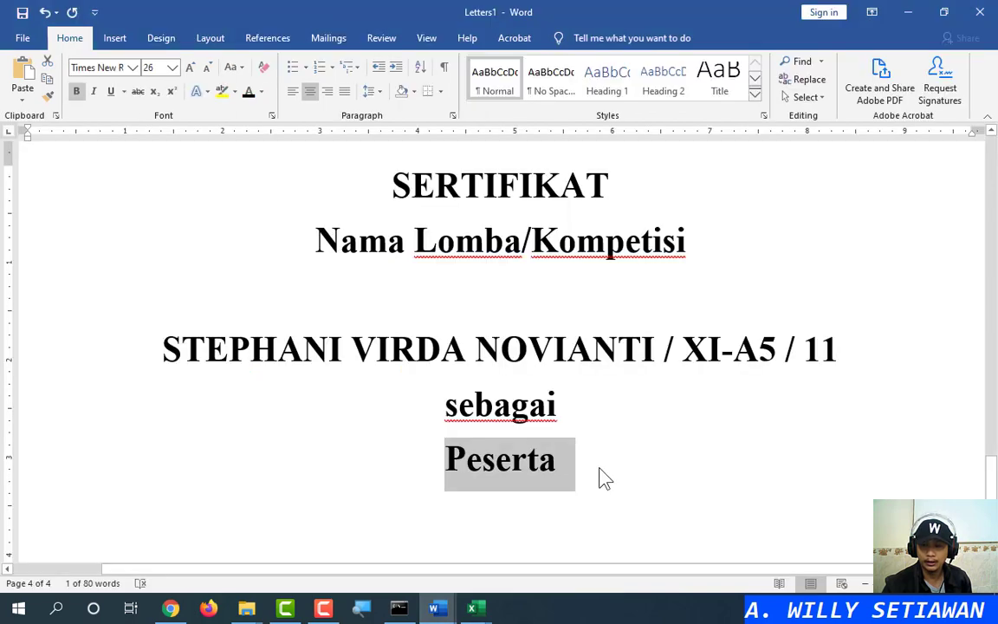
scroll(598, 467, up, 10)
scroll(571, 416, down, 2)
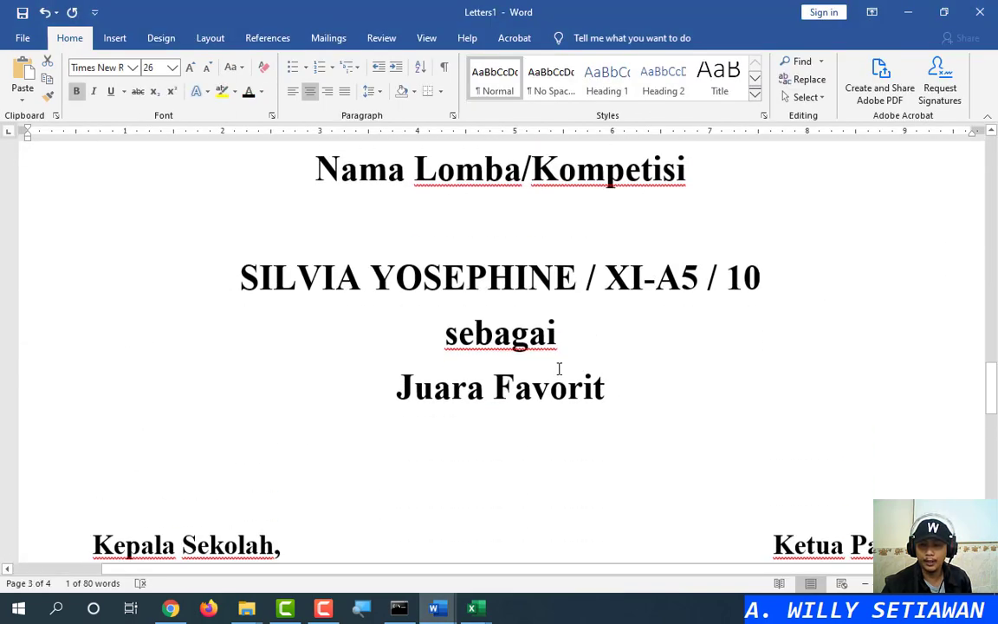
scroll(559, 382, up, 10)
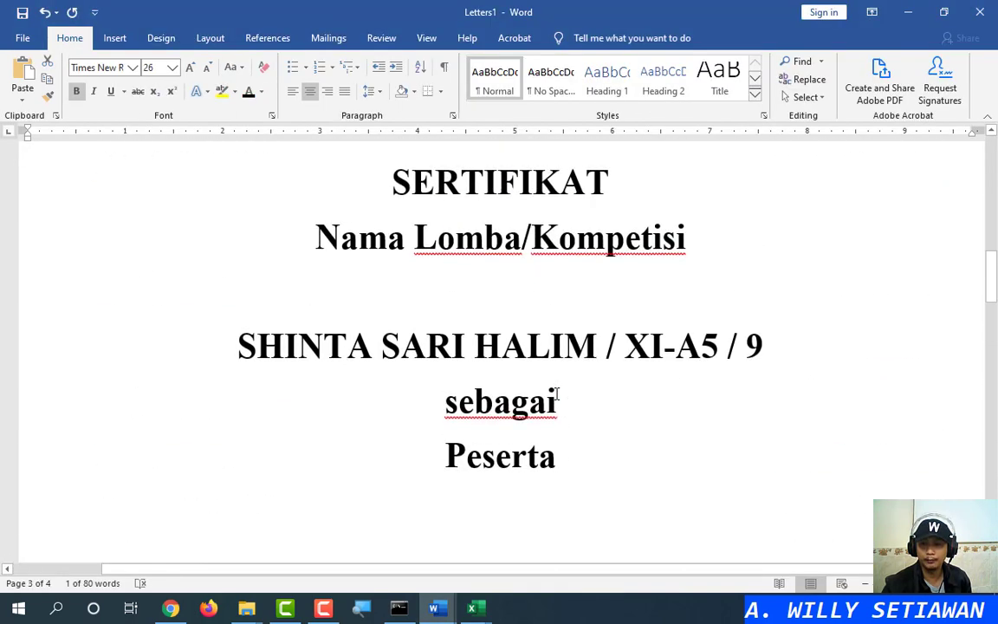
scroll(559, 394, up, 10)
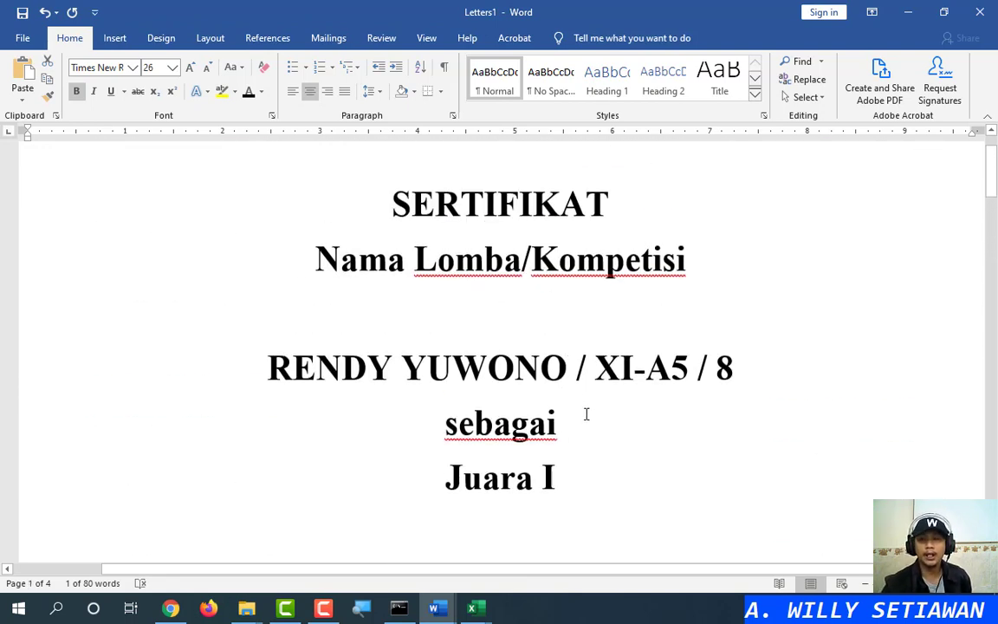
Step: Start saving the merged document under a new name in F:\#2021\kelas\6 tugas 3\contoh\10A2_09
click(19, 40)
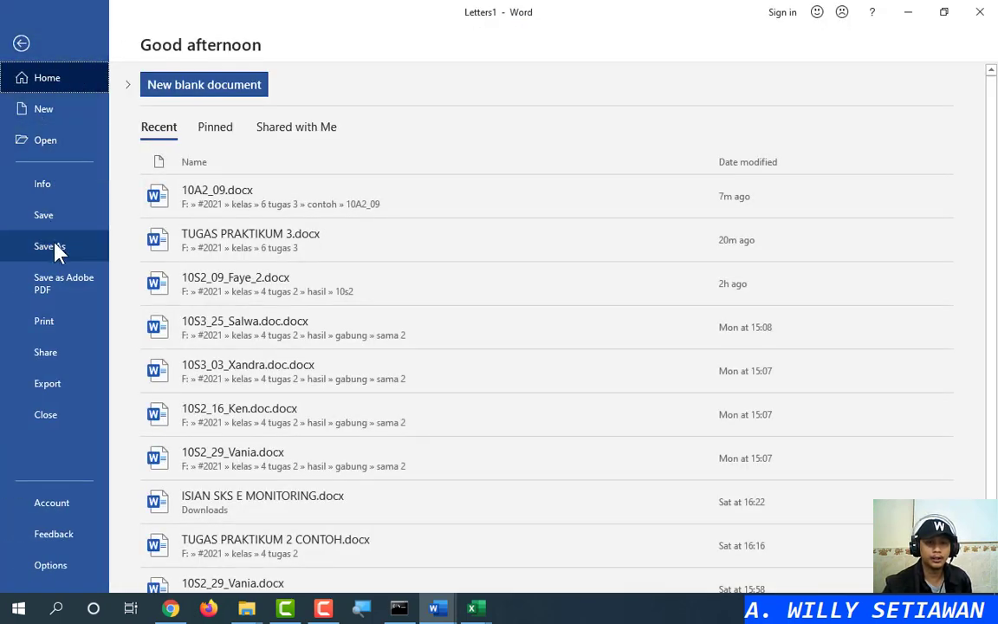
click(53, 248)
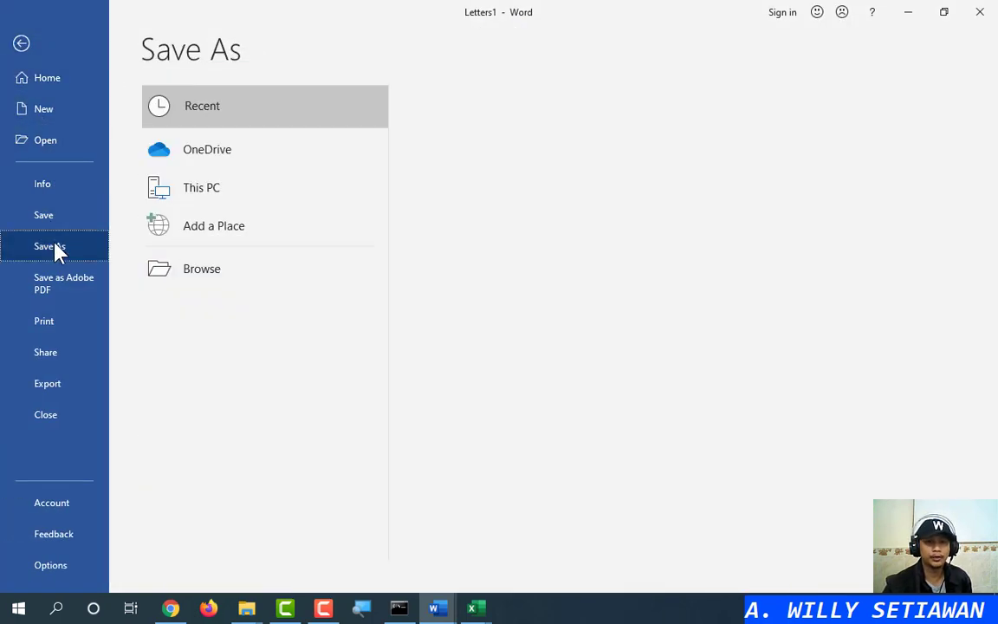
click(223, 277)
scroll(74, 204, down, 3)
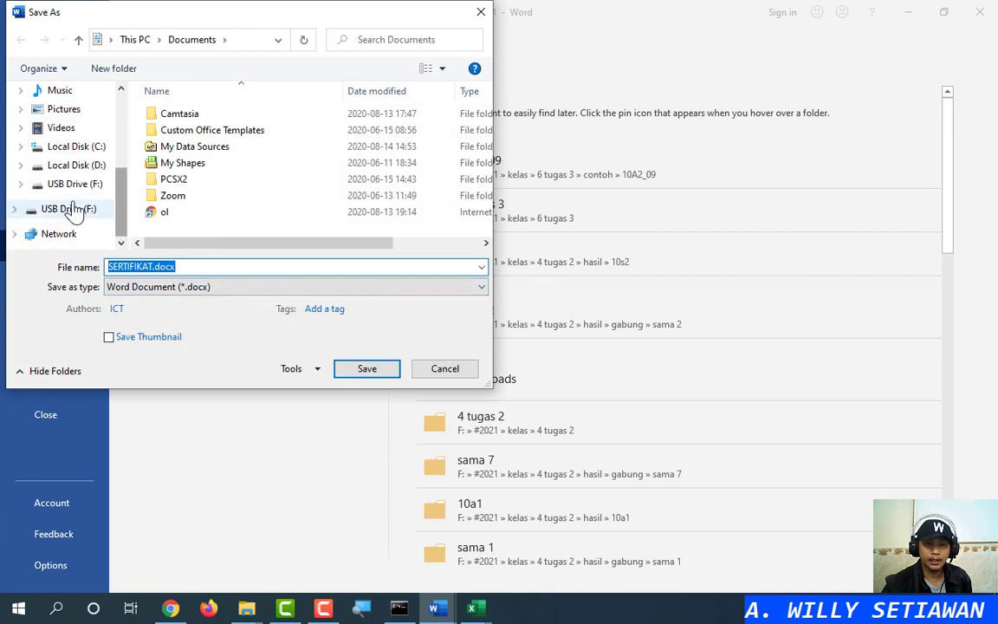
click(75, 185)
double_click(169, 147)
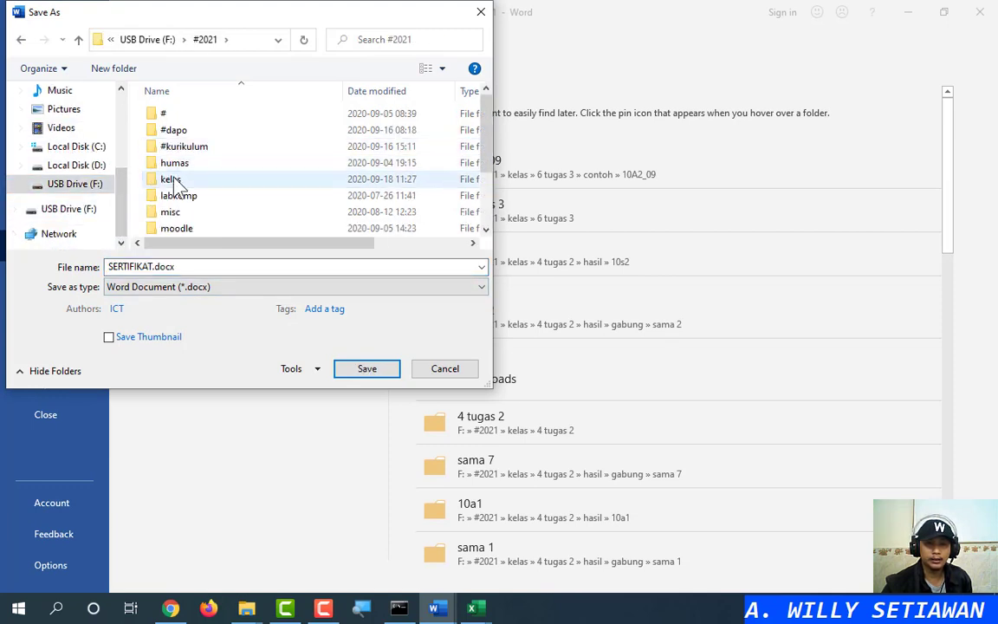
double_click(165, 177)
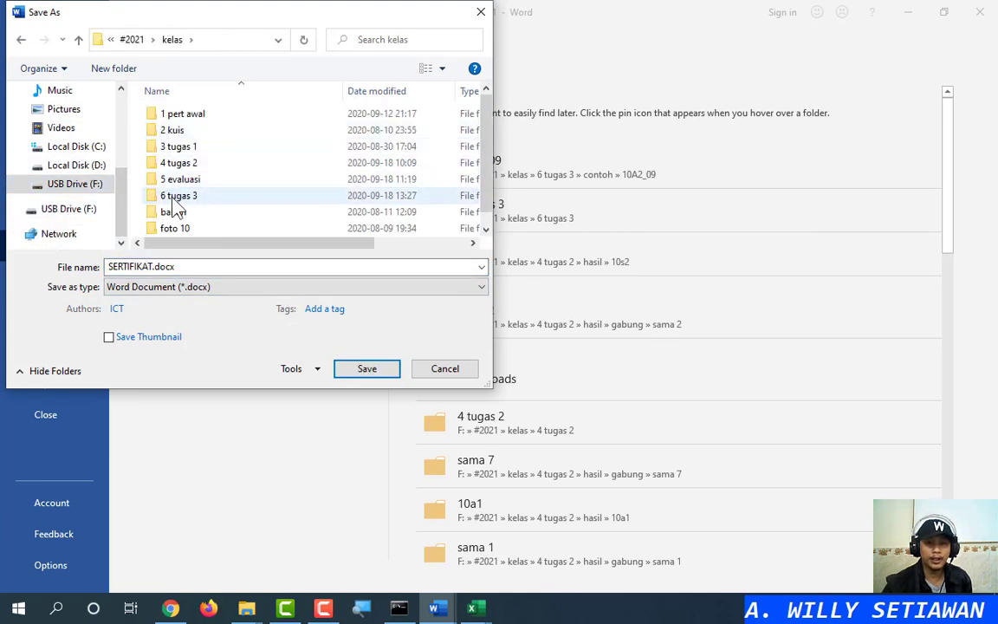
double_click(172, 198)
double_click(172, 113)
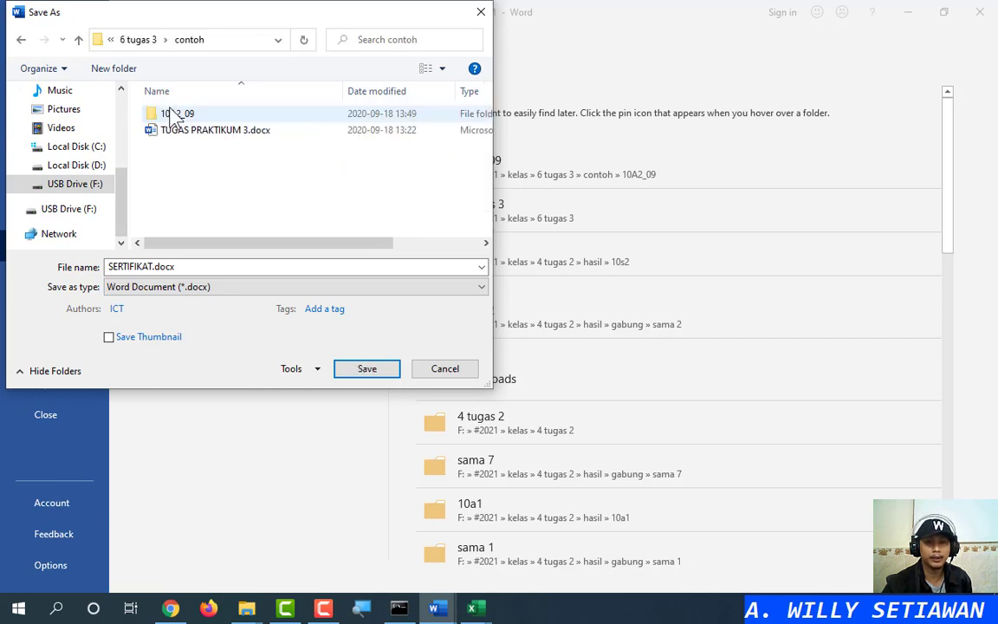
double_click(172, 115)
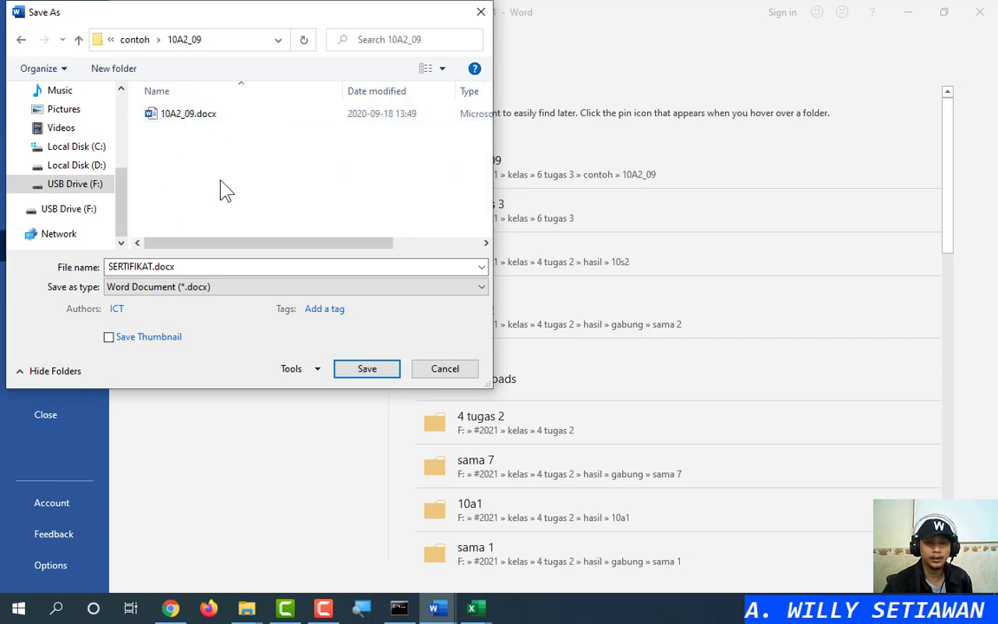
Step: Name the merged document 10A2_09_hasil.docx, based on the existing file's name, and save it
click(187, 122)
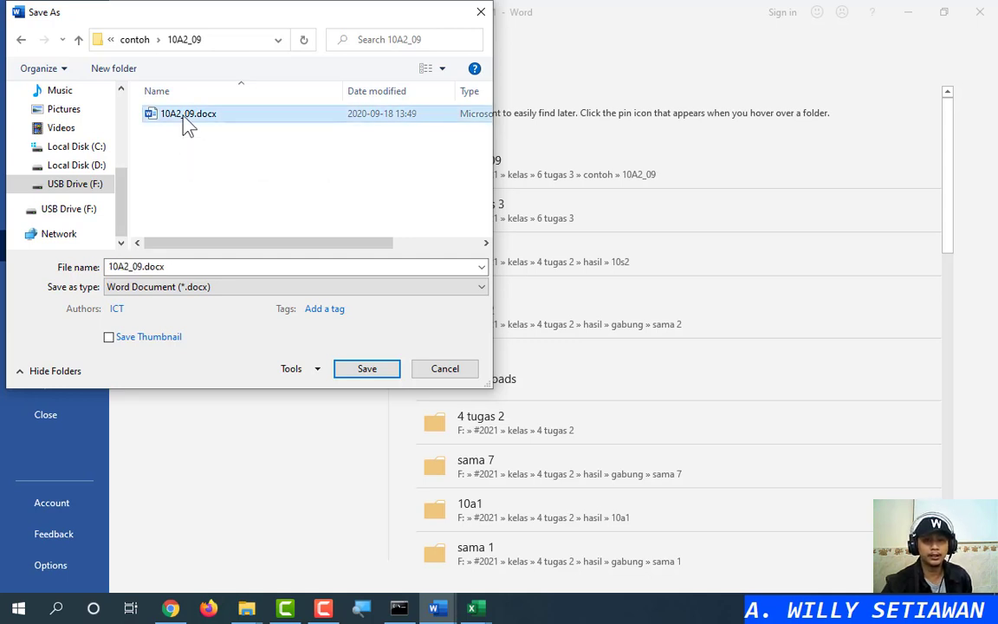
click(149, 267)
click(143, 267)
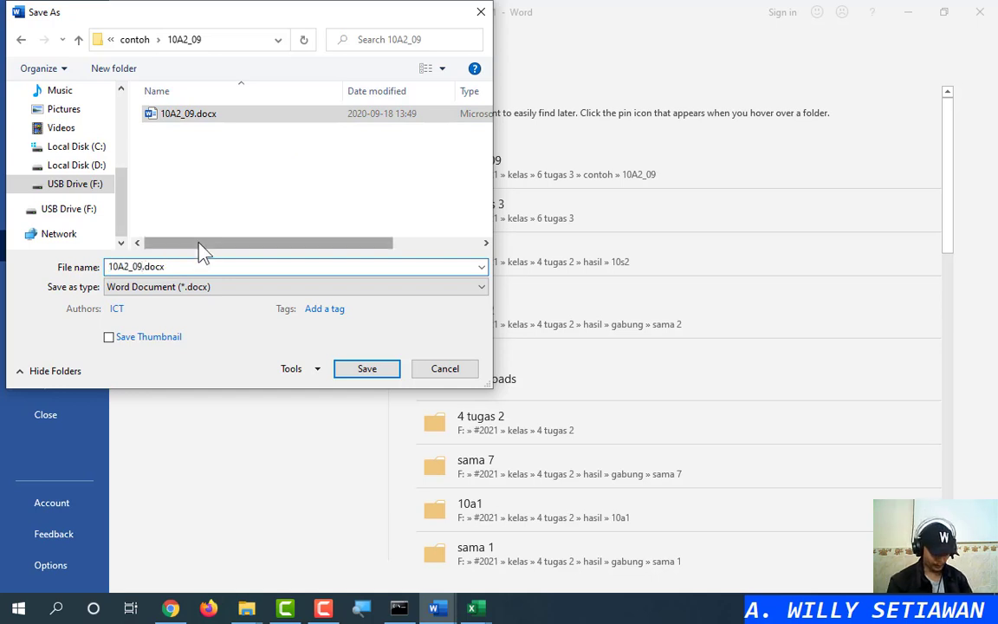
text(_hasil)
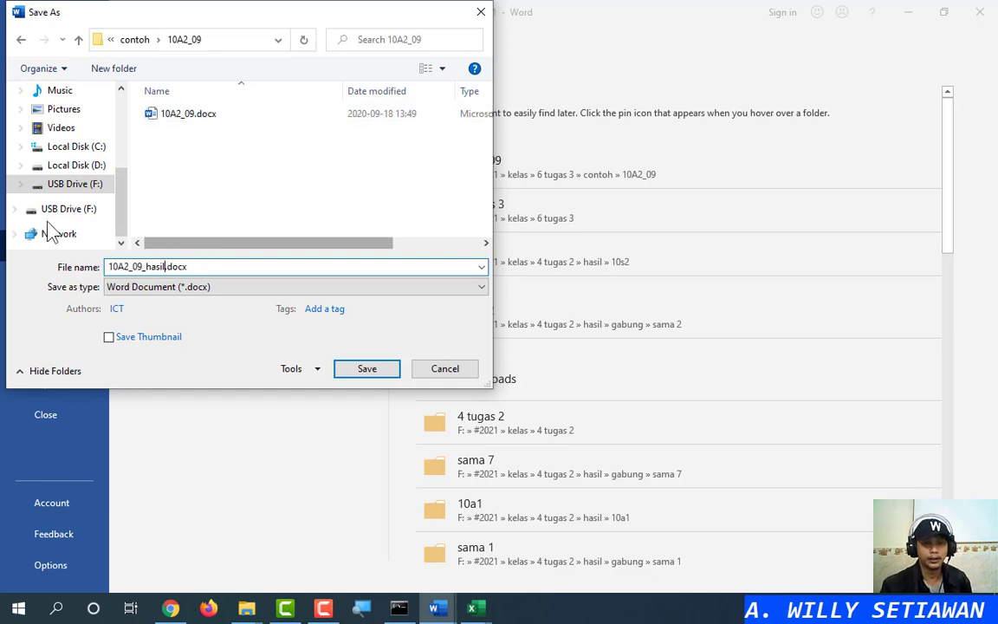
click(144, 266)
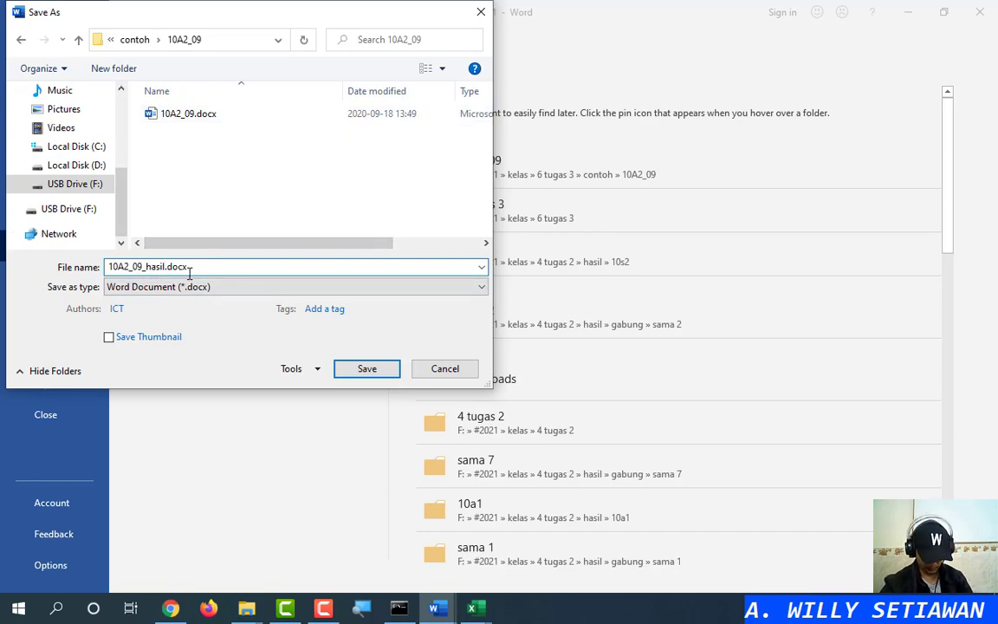
key(Return)
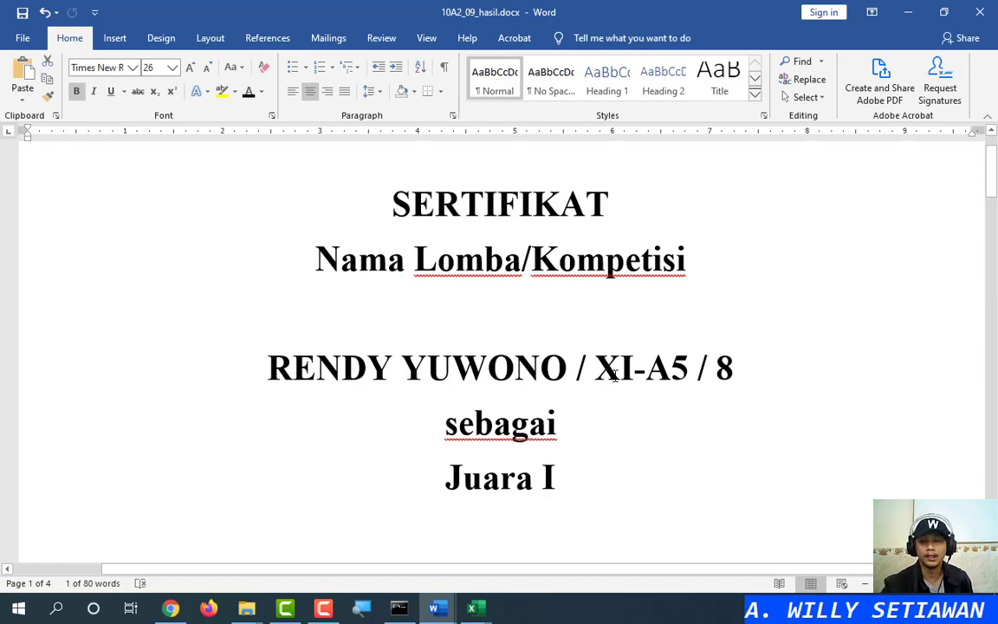
Step: Look over the first certificate once more and close 10A2_09_hasil.docx
scroll(732, 311, down, 10)
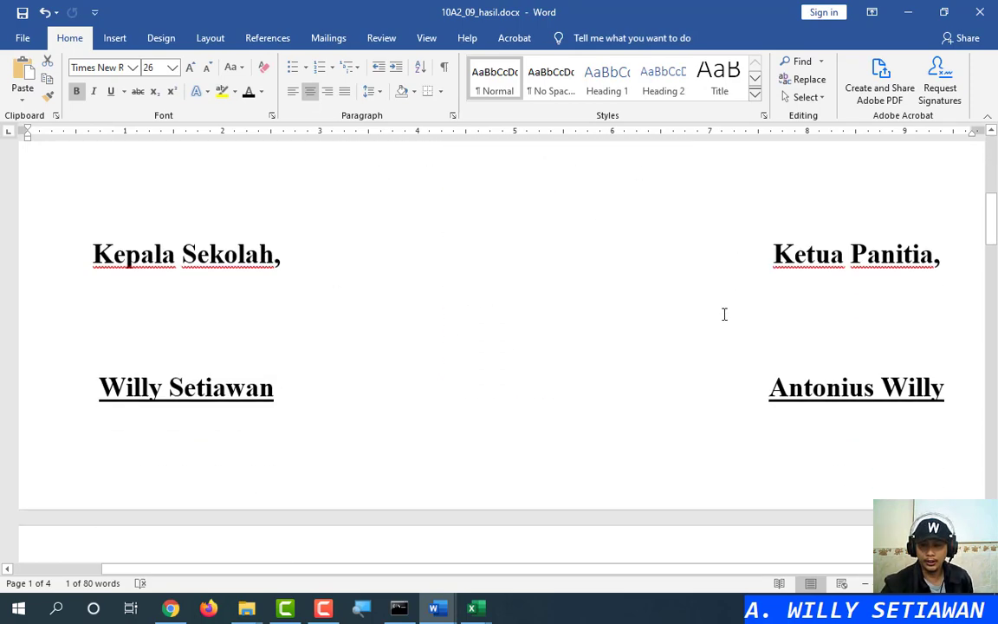
scroll(717, 319, up, 8)
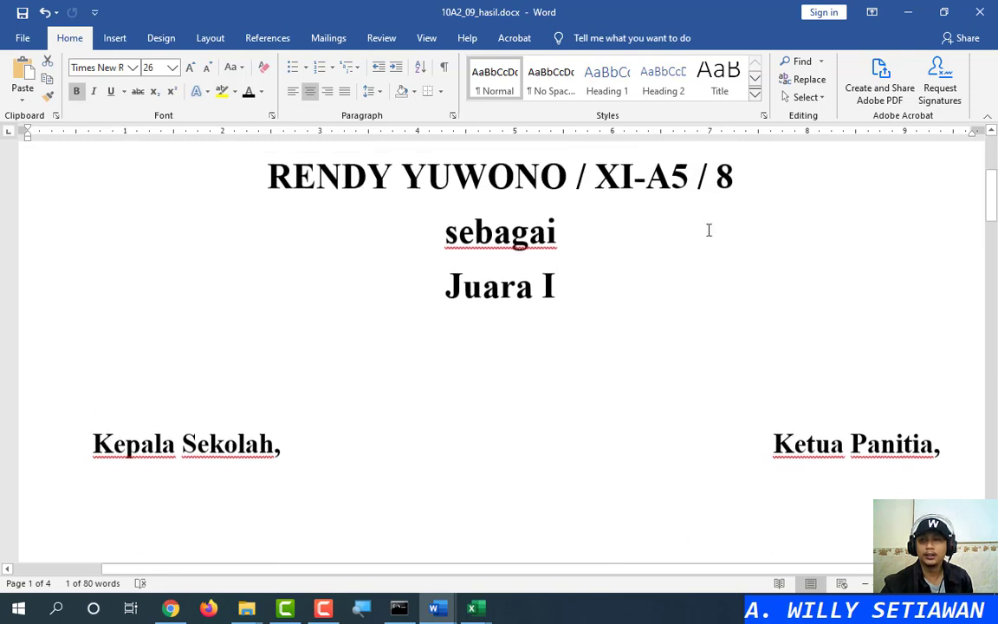
click(987, 13)
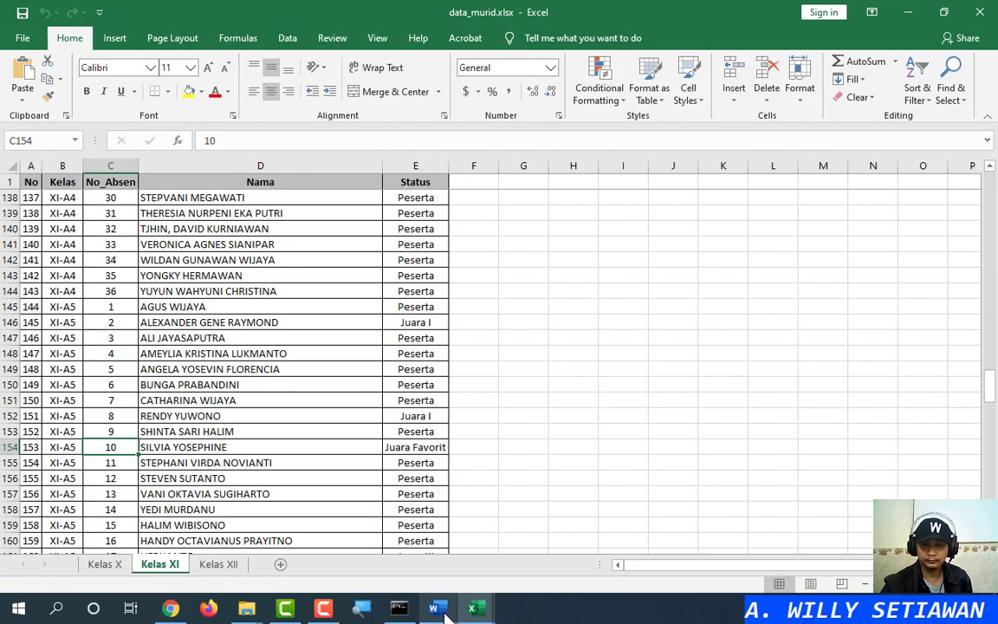
Step: Look over the main document 10A2_09.docx and close it without saving the changes
click(982, 13)
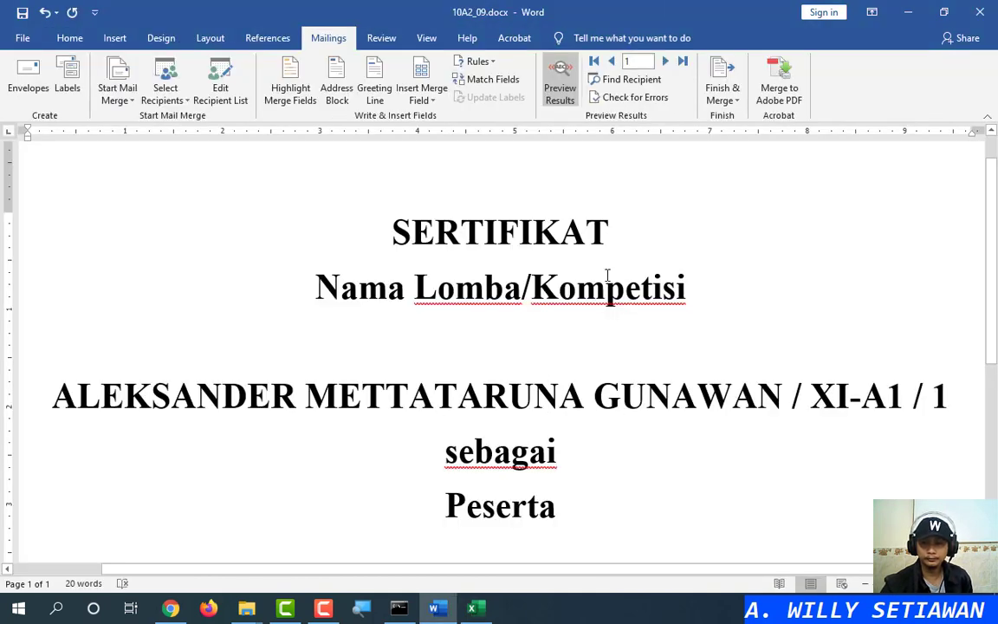
scroll(686, 332, down, 3)
scroll(652, 287, up, 4)
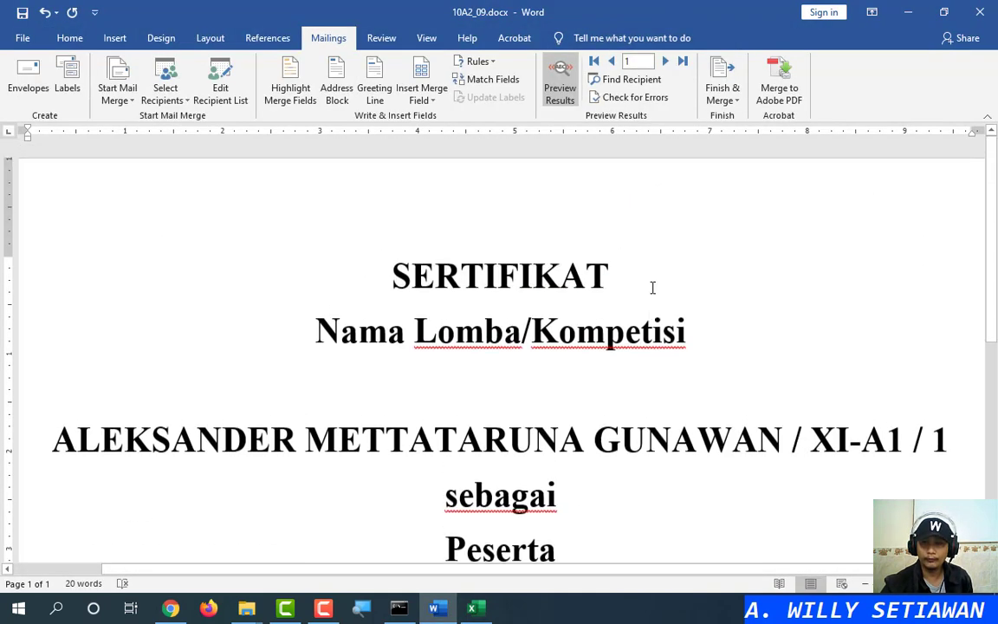
click(981, 13)
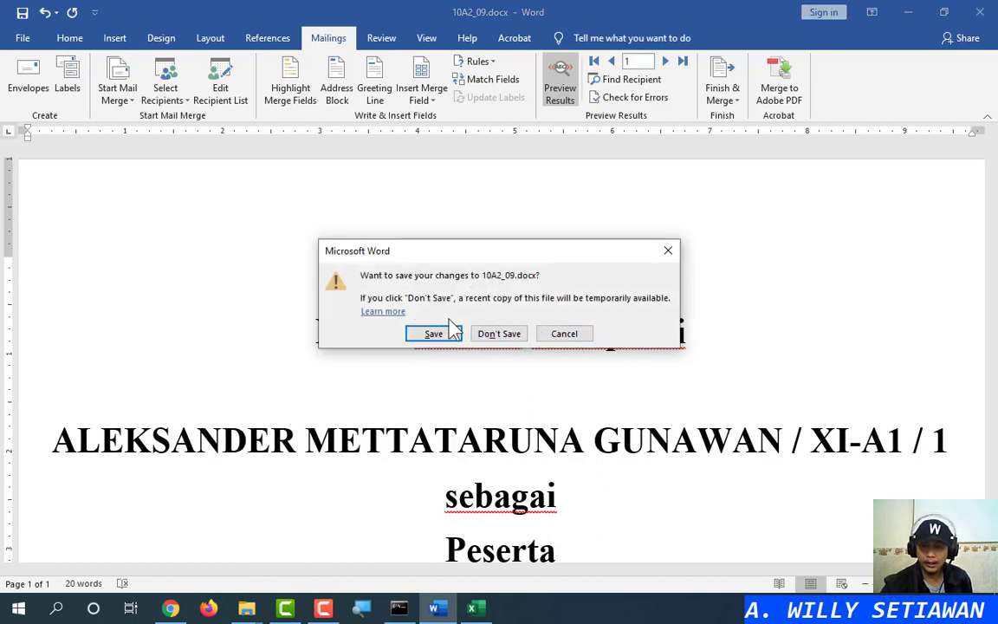
click(513, 340)
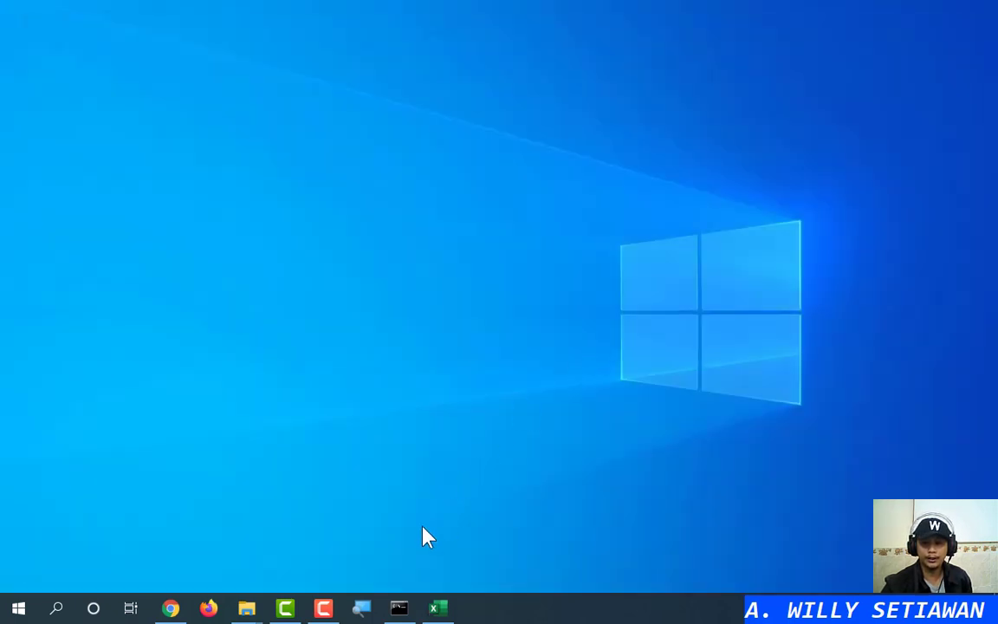
Step: Open 10A2_09.docx from the 10A2_09 folder in File Explorer, allowing the SQL command to load the Kelas XI data
mouse_move(246, 611)
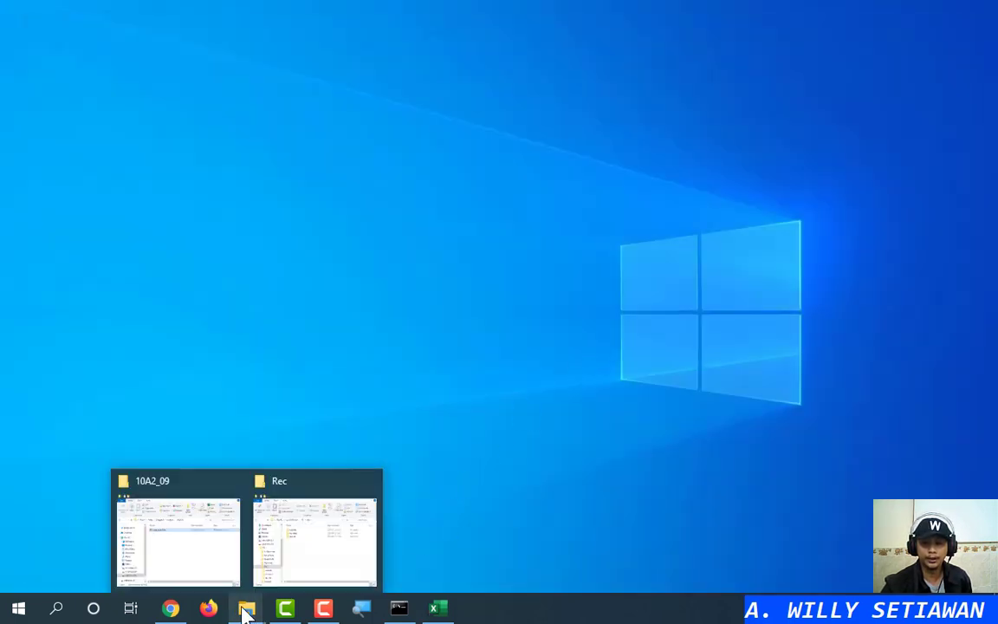
click(202, 561)
click(408, 377)
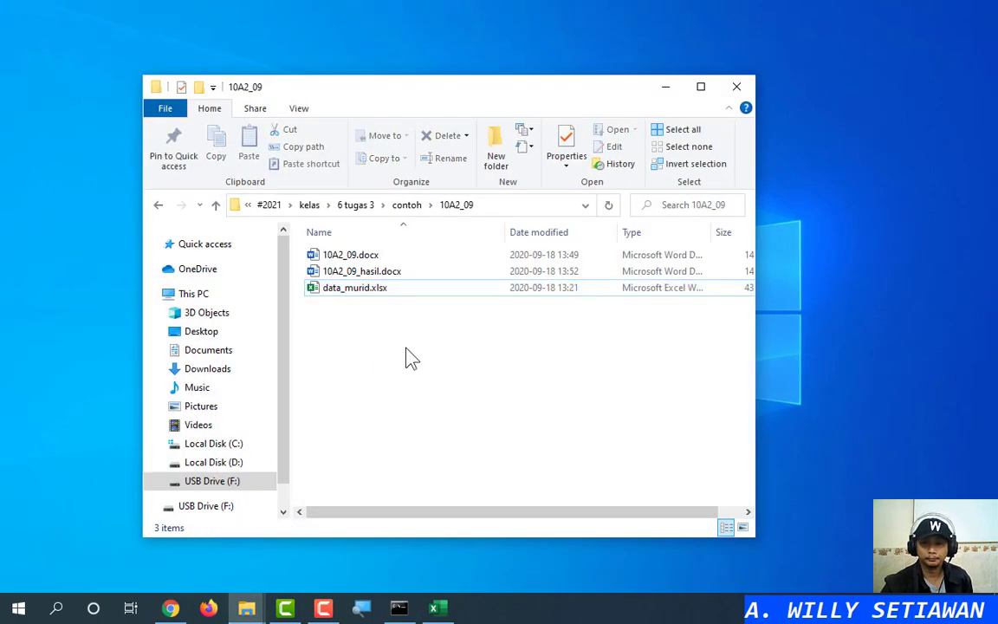
click(361, 260)
double_click(357, 260)
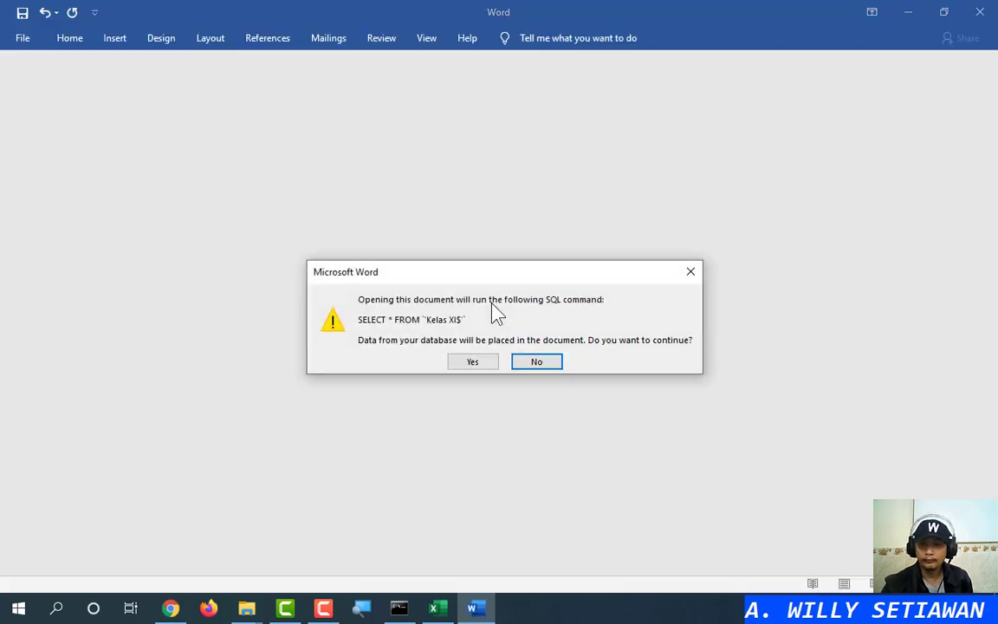
click(472, 362)
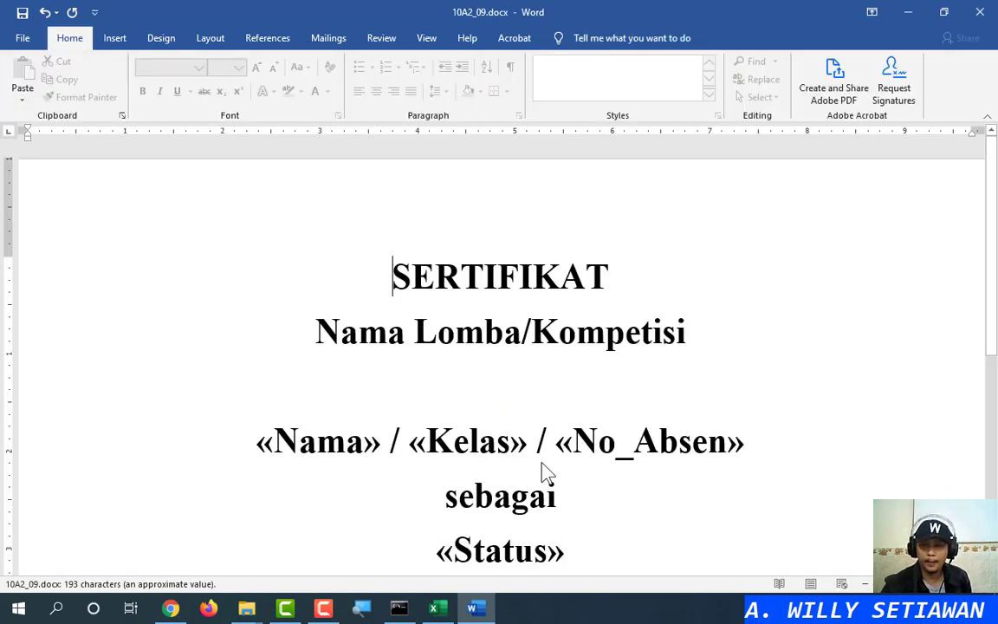
Step: Inspect the certificate template and its Nama, Kelas and No_Absen merge fields
scroll(546, 459, down, 3)
scroll(493, 376, up, 1)
scroll(494, 376, down, 4)
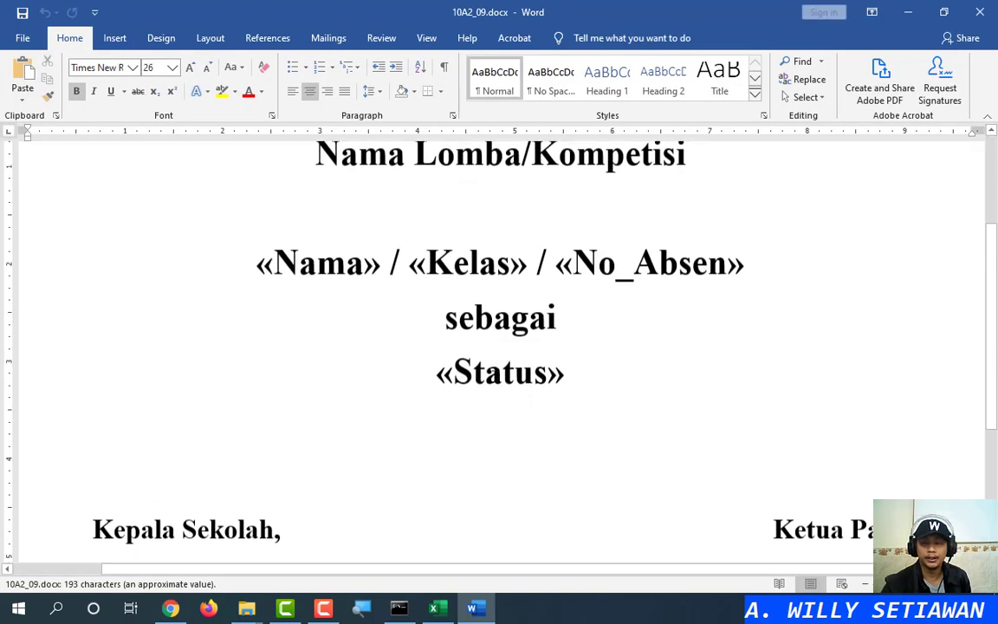
scroll(493, 376, up, 4)
click(271, 339)
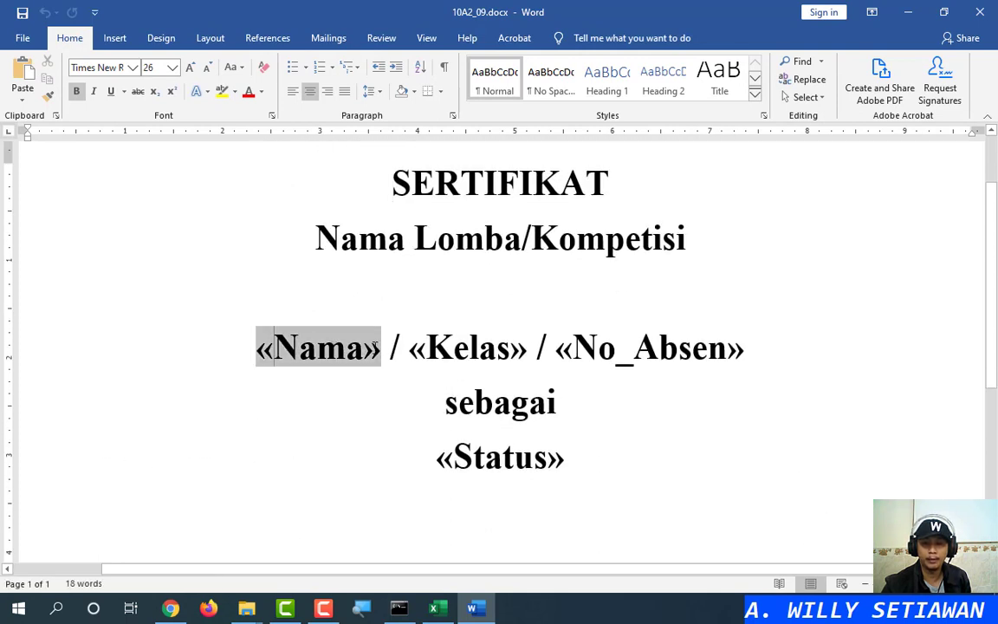
click(468, 348)
click(649, 347)
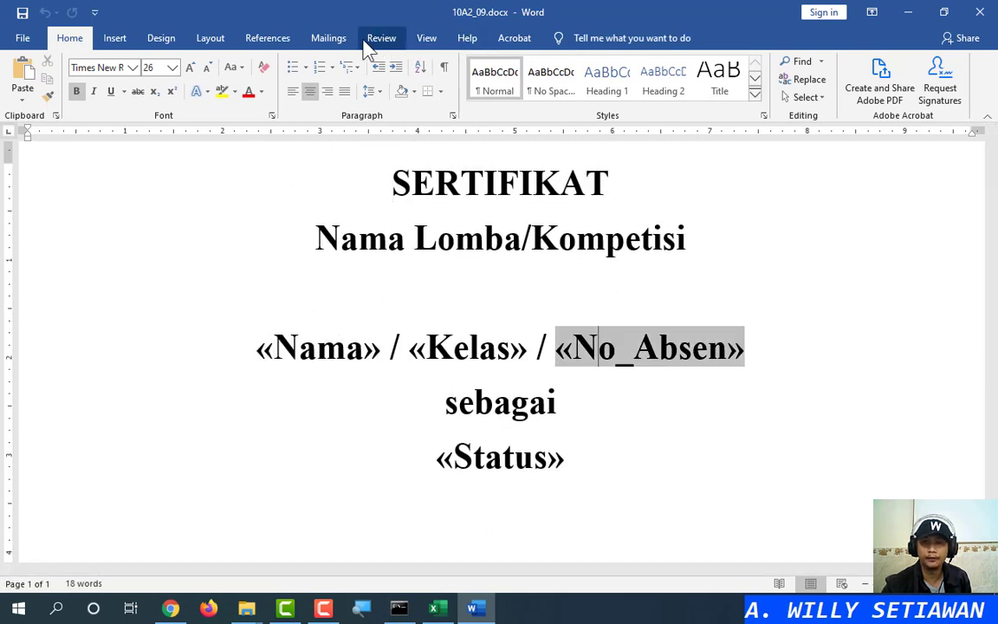
Step: Preview the mail merge results in 10A2_09.docx and close the document without saving
click(327, 40)
click(560, 97)
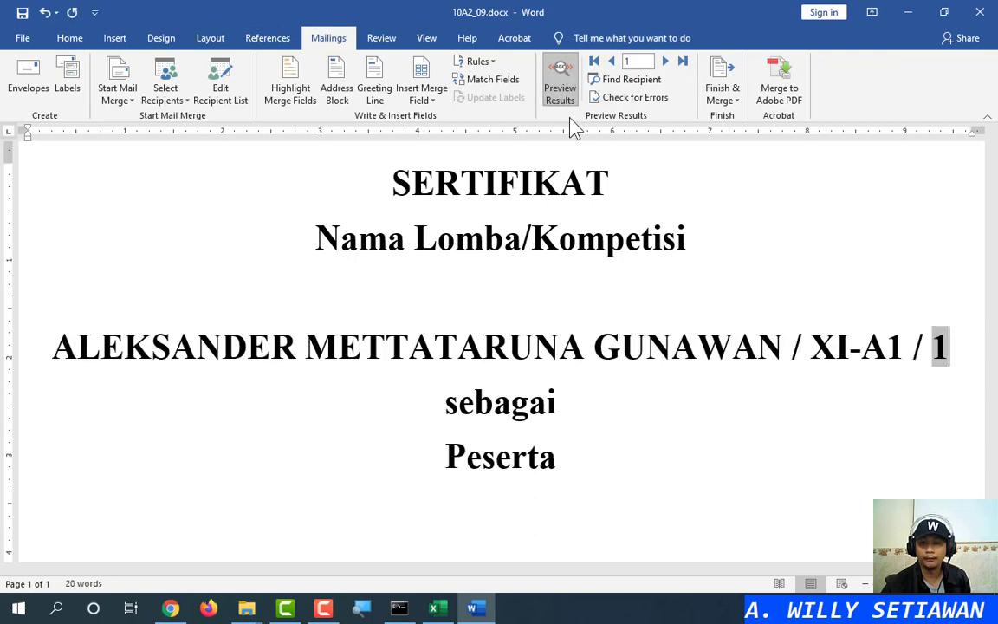
key(ctrl+w)
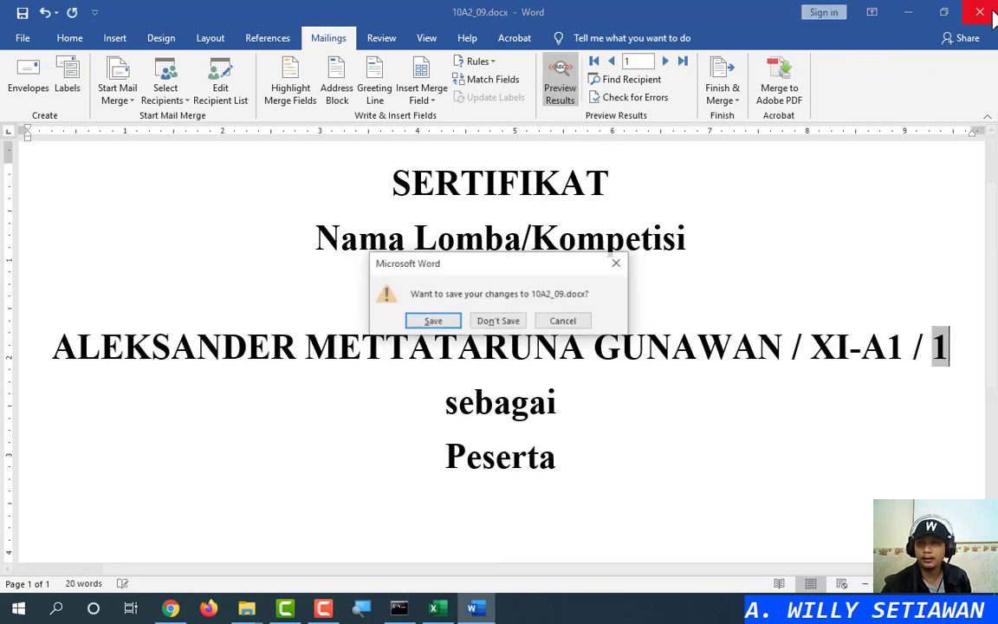
click(550, 320)
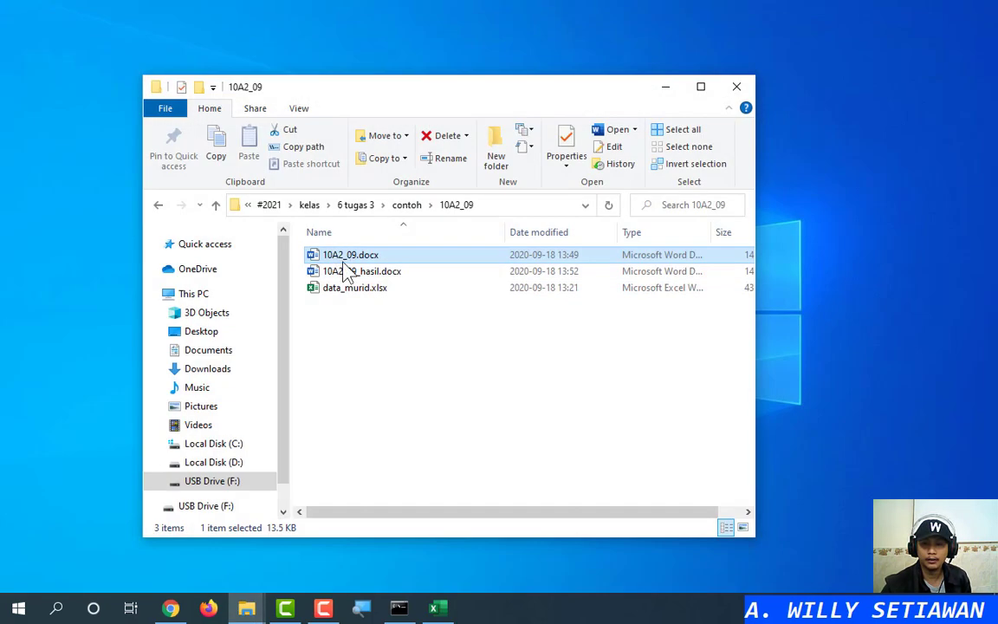
Step: Open 10A2_09_hasil.docx from the 10A2_09 folder, look through the merged certificates and close the document
double_click(348, 271)
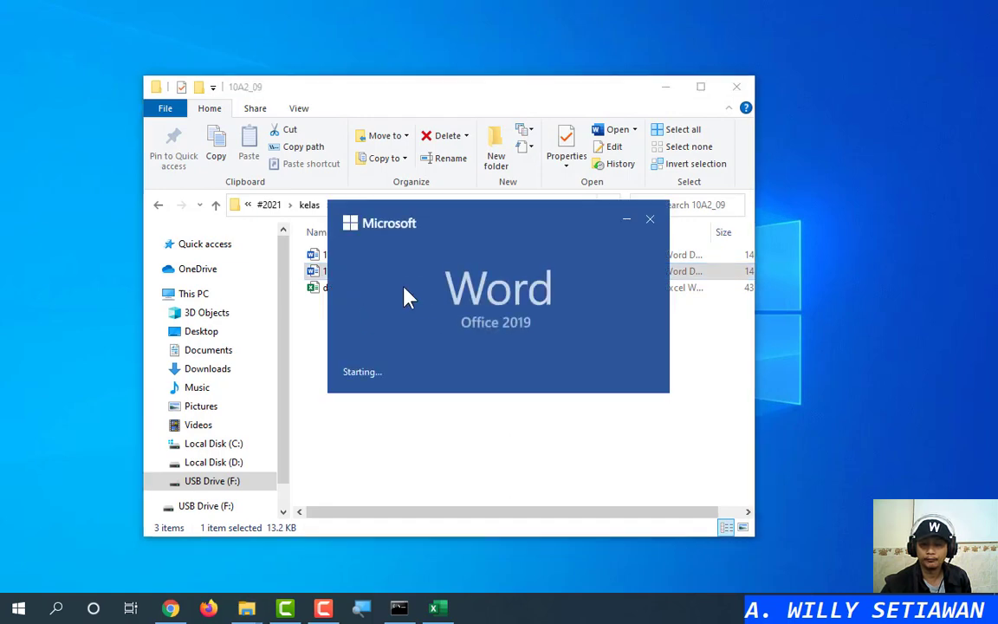
scroll(533, 382, down, 3)
scroll(534, 382, down, 20)
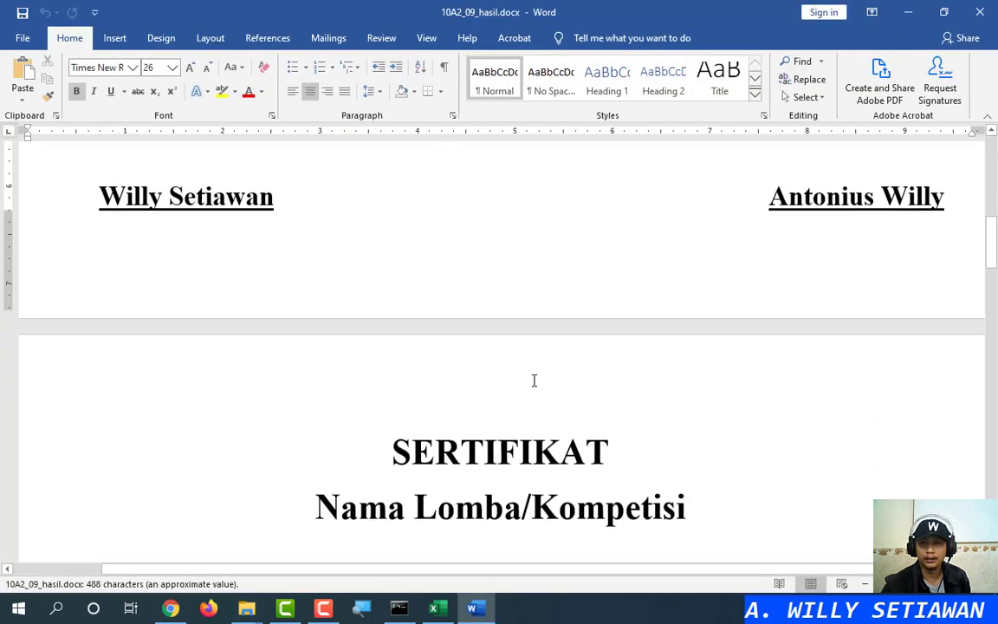
scroll(533, 378, down, 8)
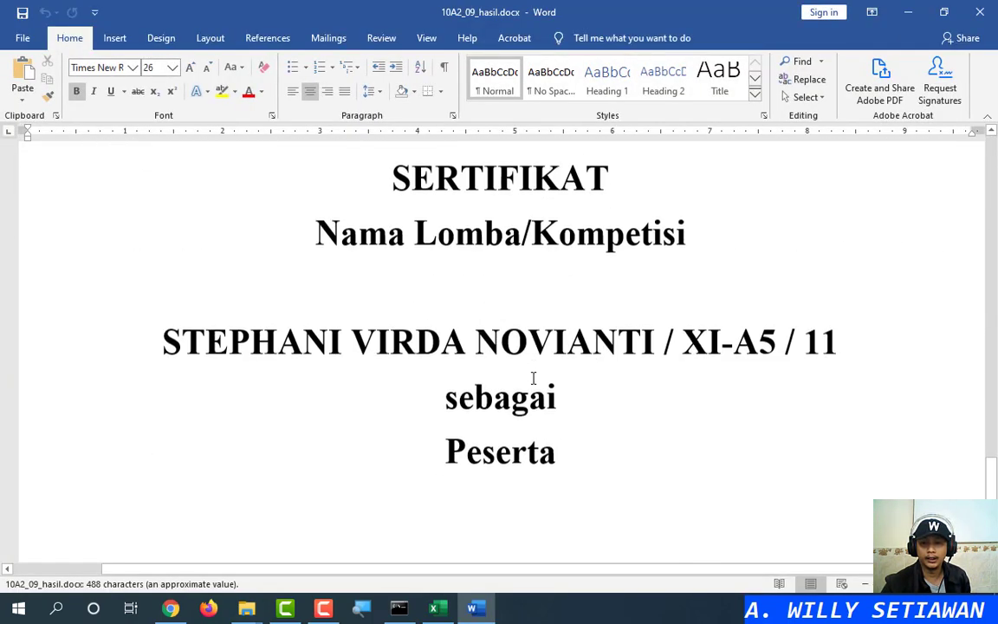
click(981, 21)
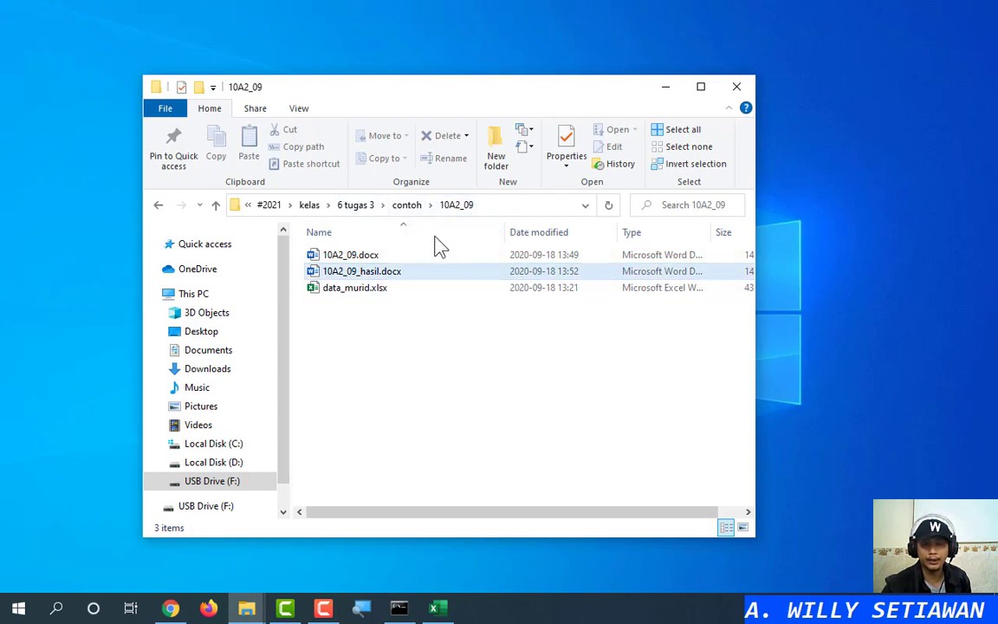
Step: Copy the full path of the 10A2_09 folder and paste it into a new Notepad document
click(508, 206)
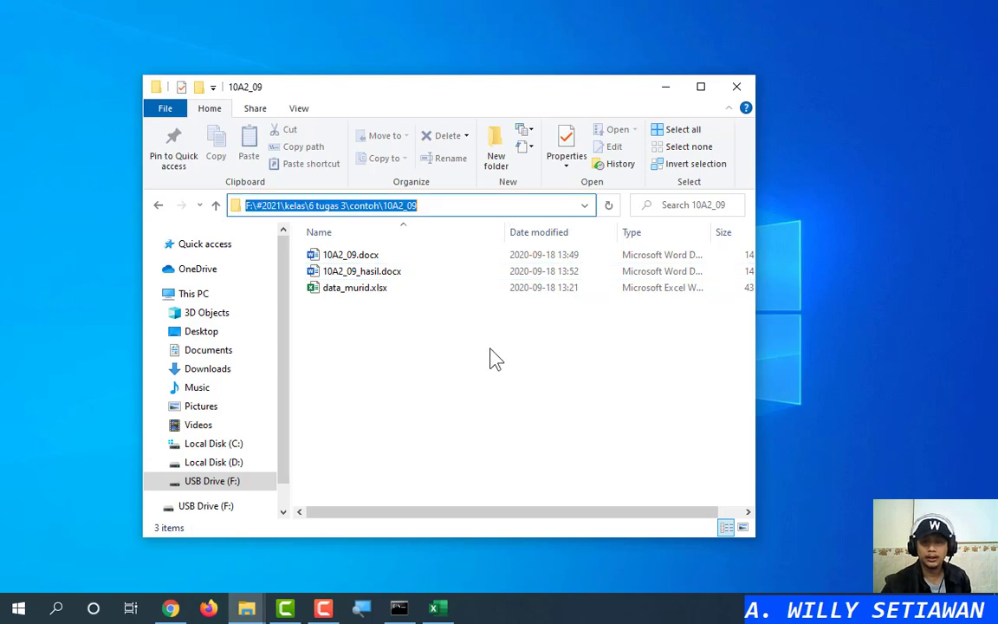
click(483, 356)
click(503, 206)
key(ctrl+c)
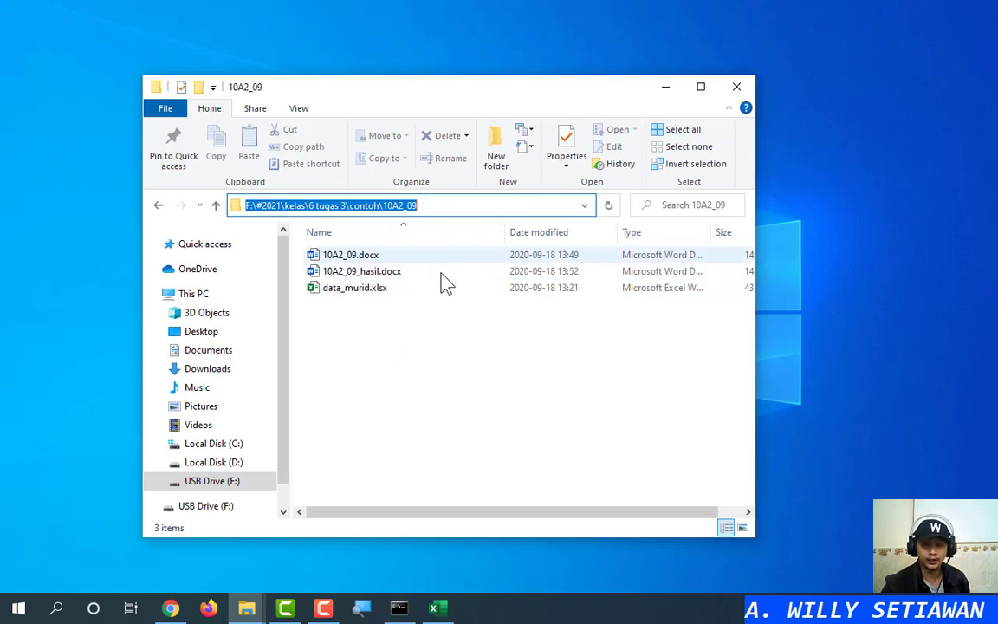
click(390, 424)
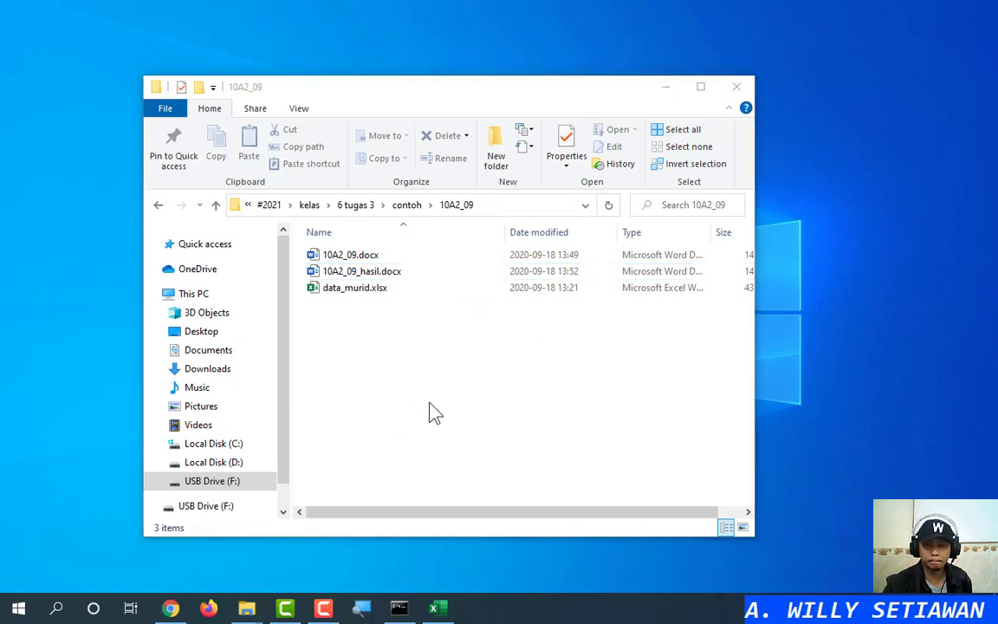
key(super)
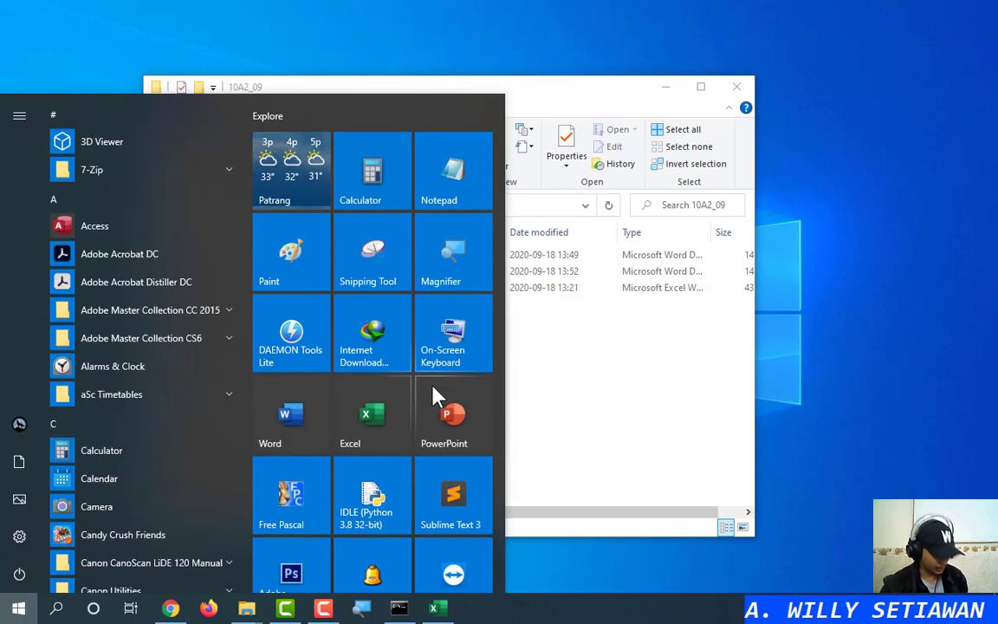
click(475, 183)
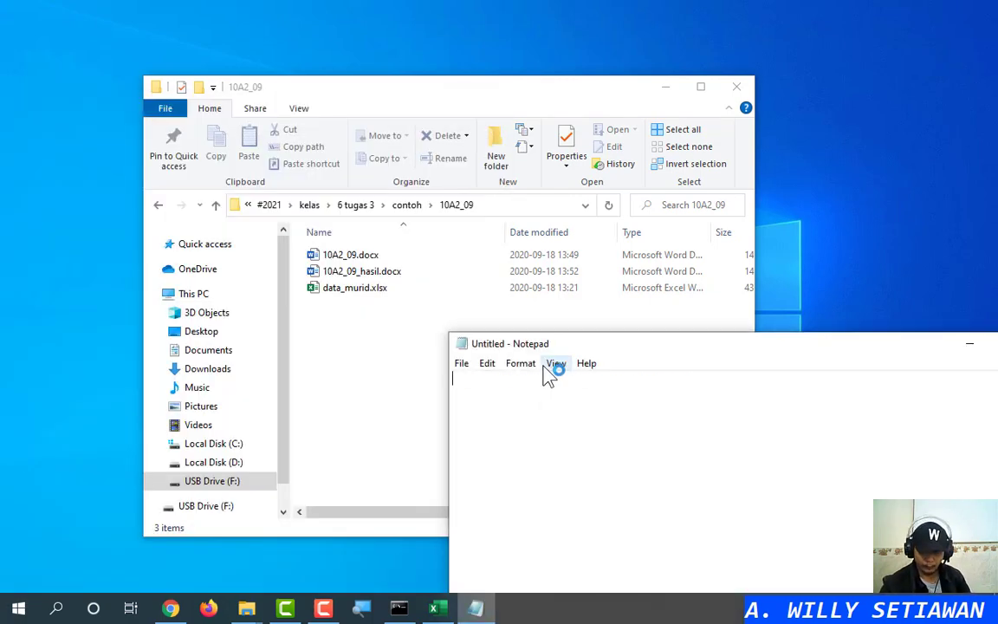
key(ctrl+v)
drag(624, 356, 435, 210)
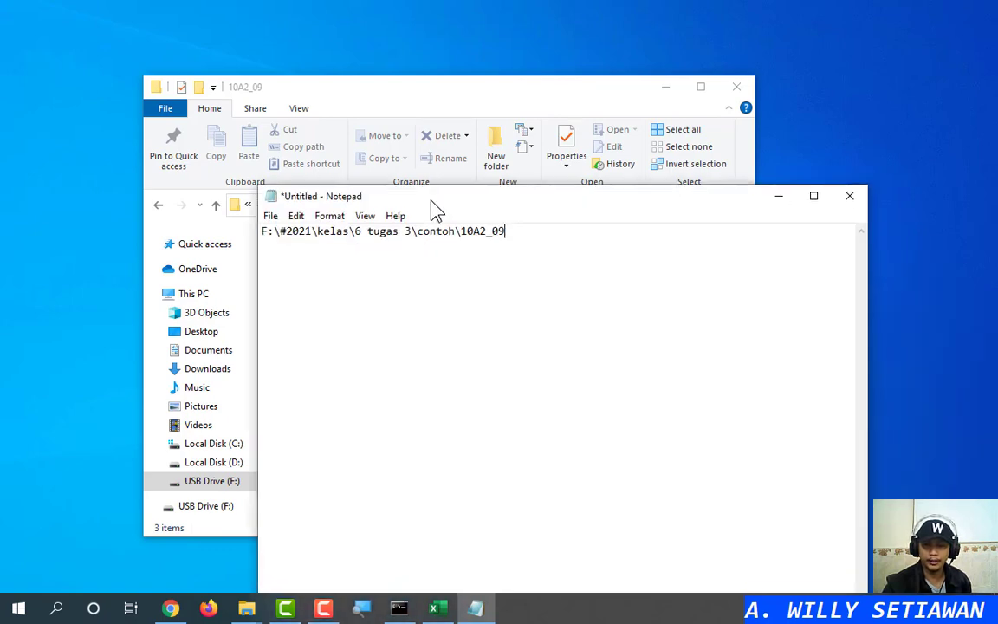
Step: Save the text file as alamat in the kelas\6 tugas 3\contoh\10A2_09 folder and close Notepad
click(270, 219)
click(312, 302)
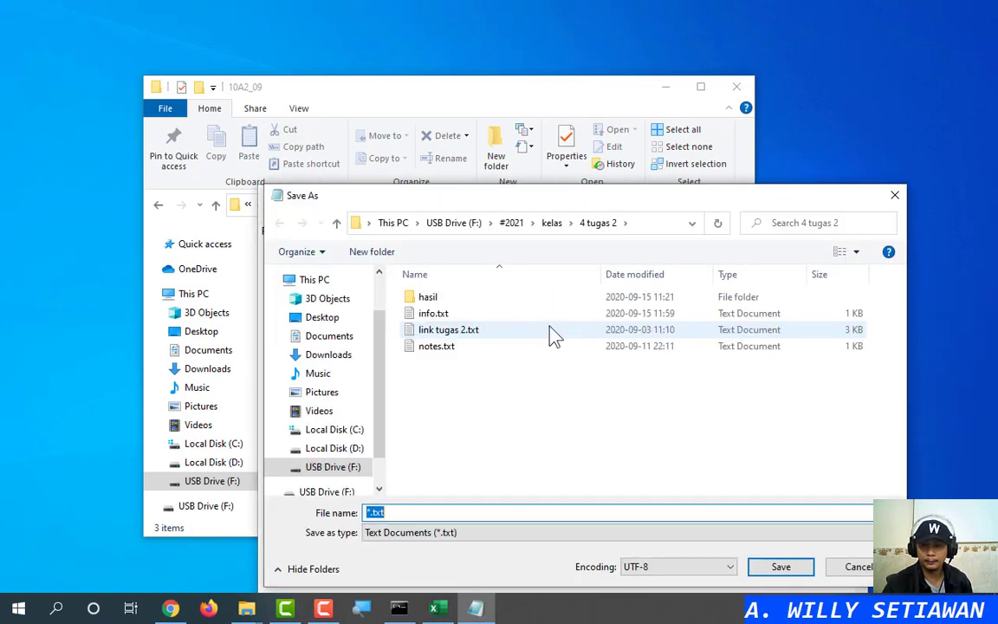
double_click(429, 297)
click(503, 219)
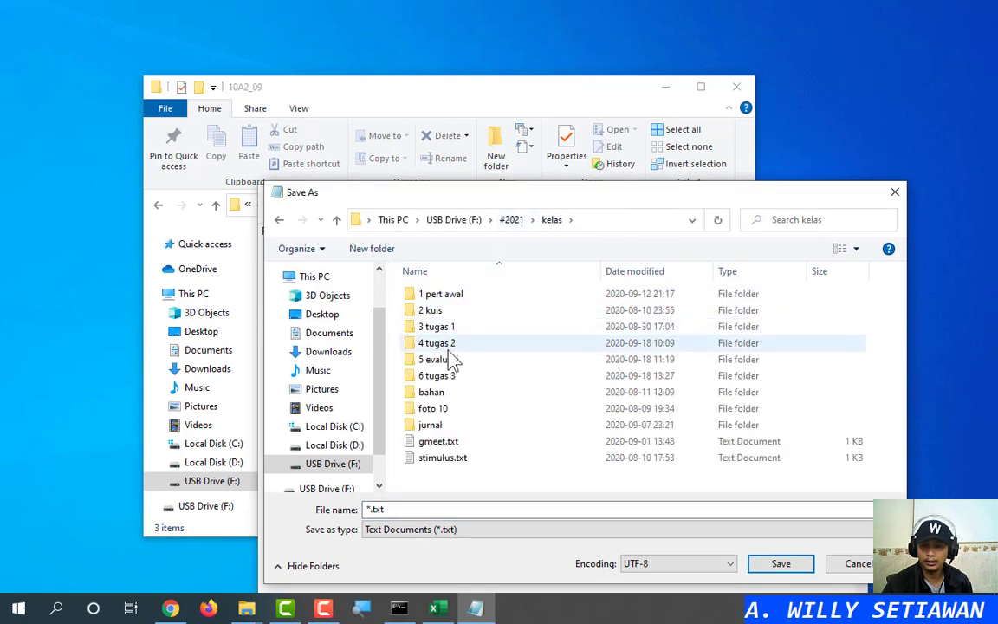
click(442, 378)
double_click(442, 380)
double_click(437, 297)
double_click(437, 297)
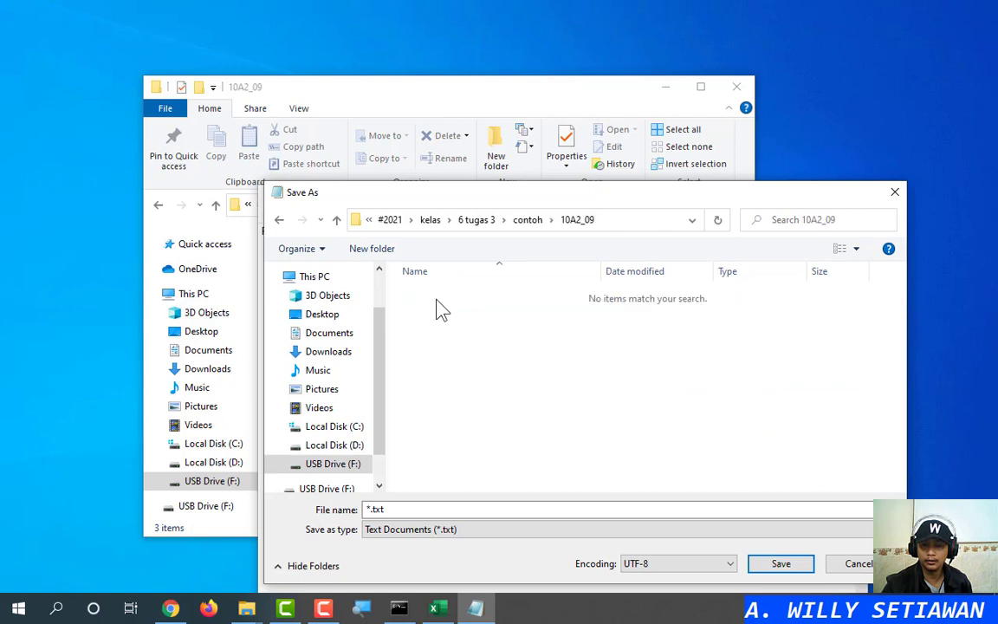
click(441, 509)
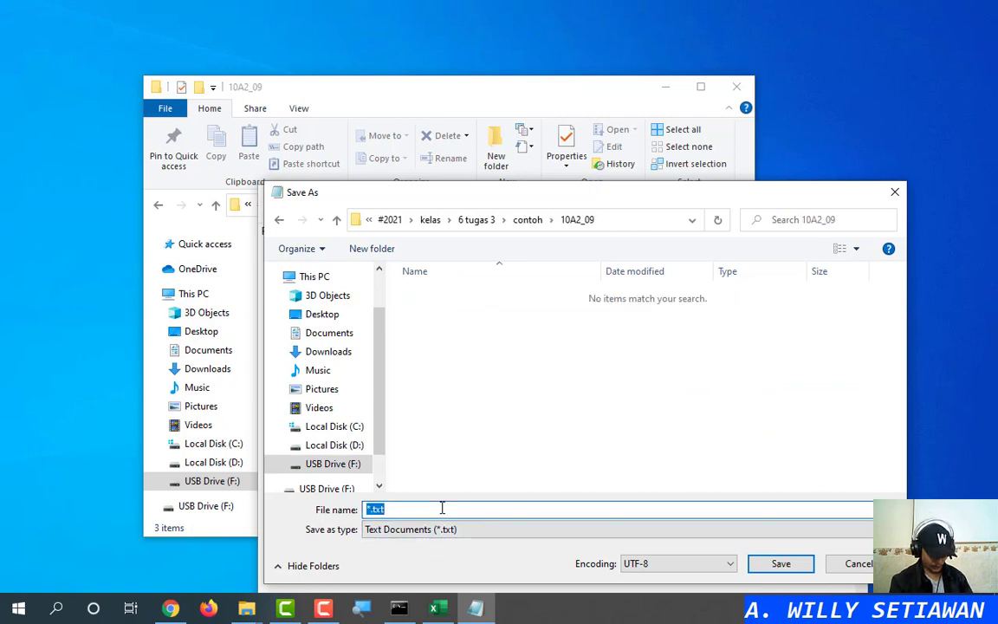
text(alamat)
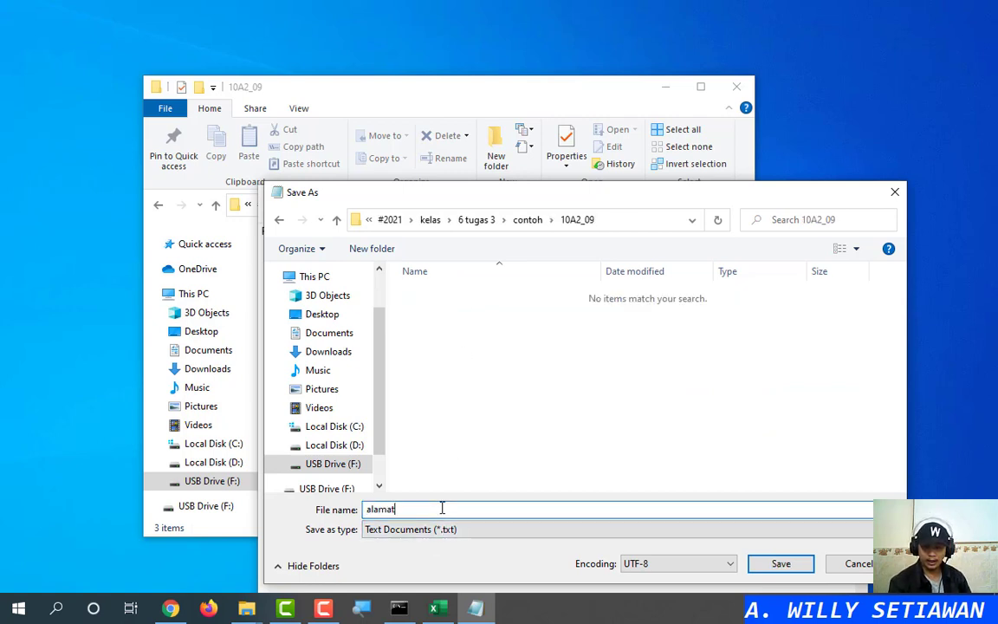
click(775, 572)
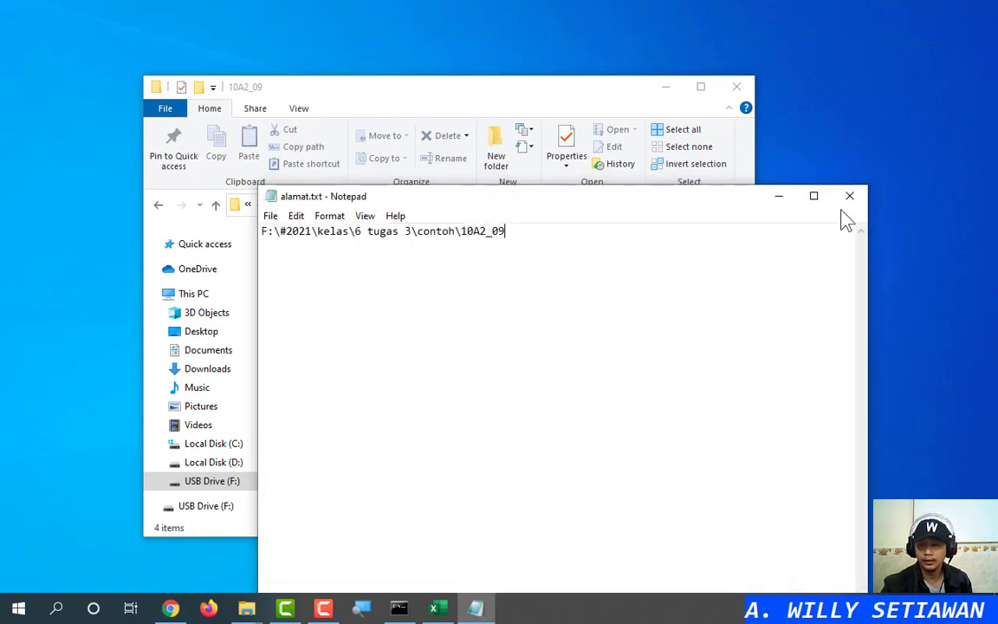
click(846, 193)
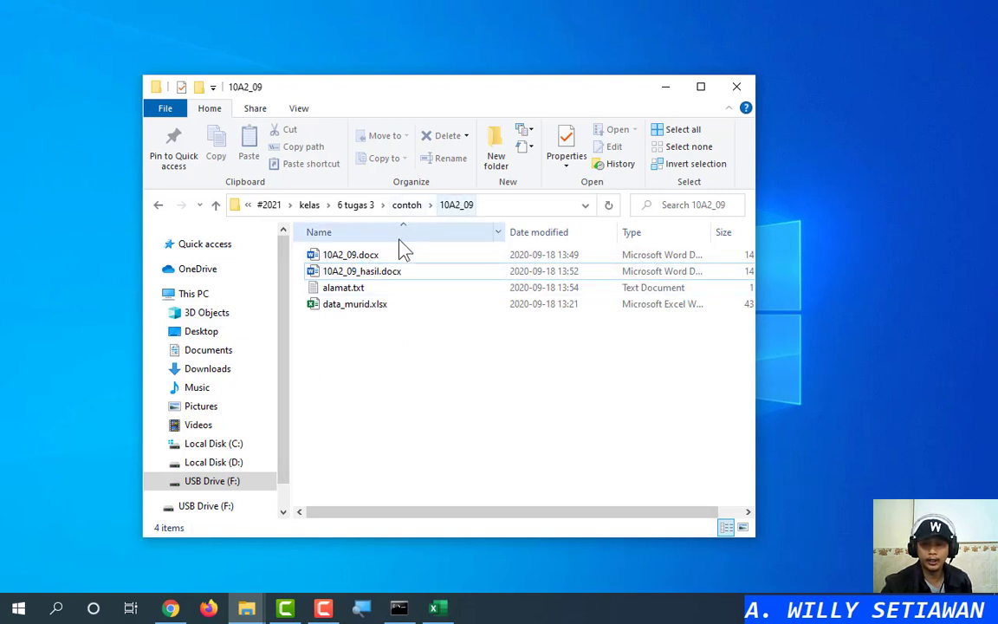
Step: Review data_murid.xlsx, 10A2_09.docx, 10A2_09_hasil.docx and alamat.txt in the 10A2_09 folder, along with the folder's full path
click(373, 304)
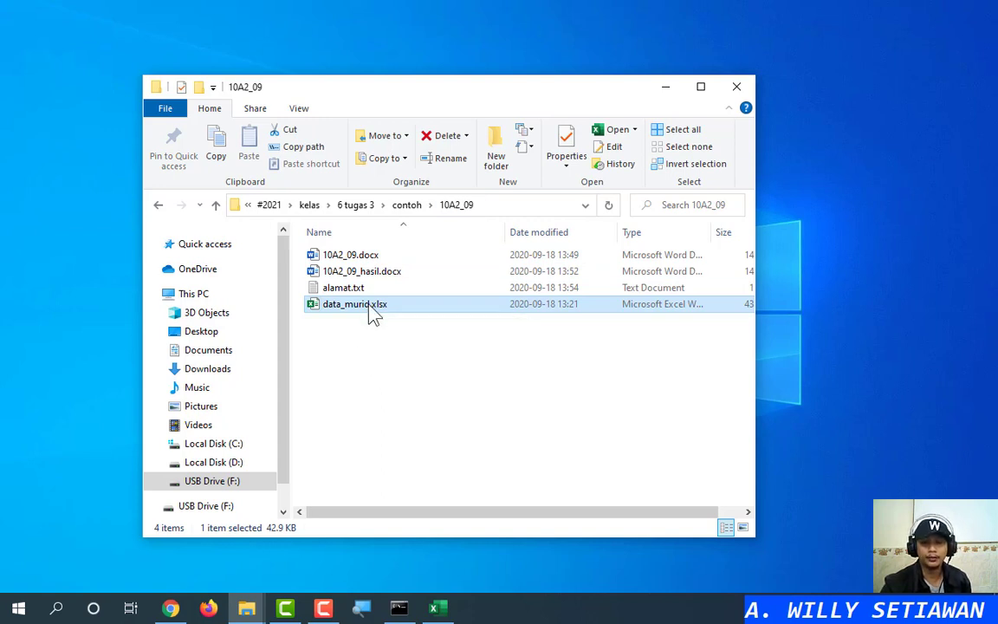
click(355, 254)
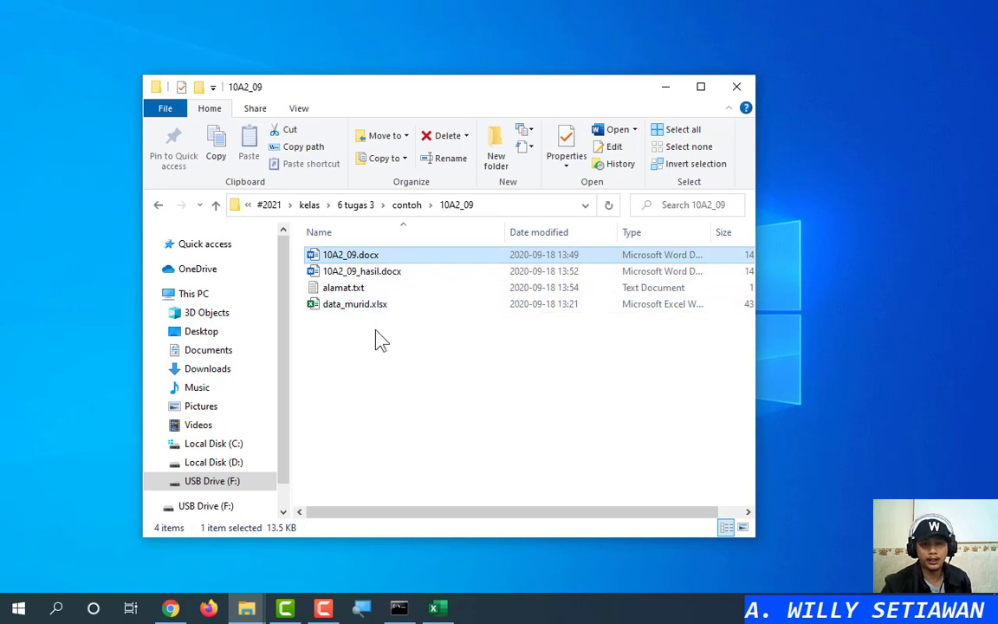
click(388, 272)
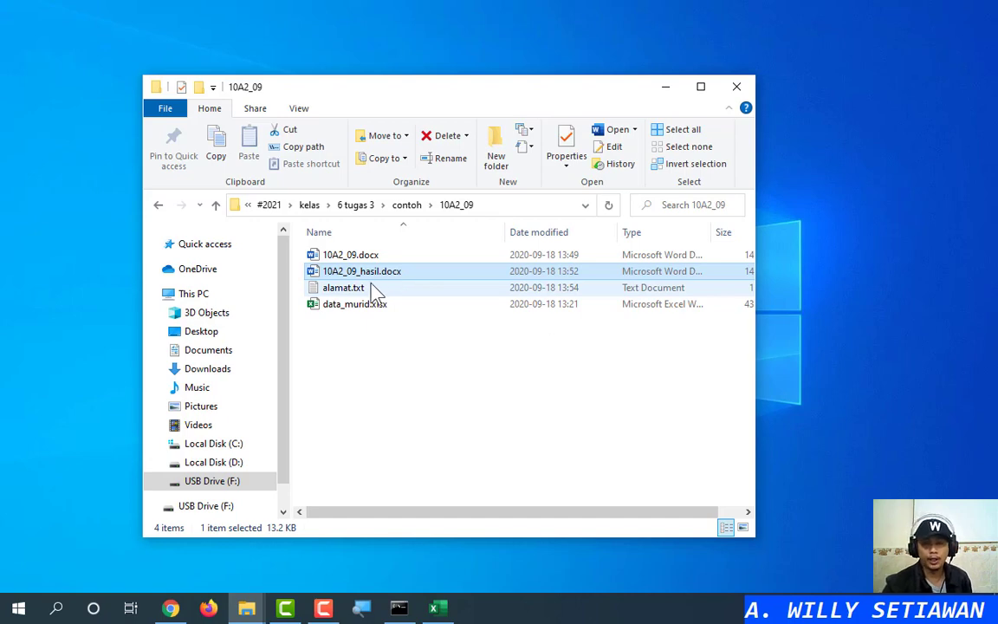
click(344, 288)
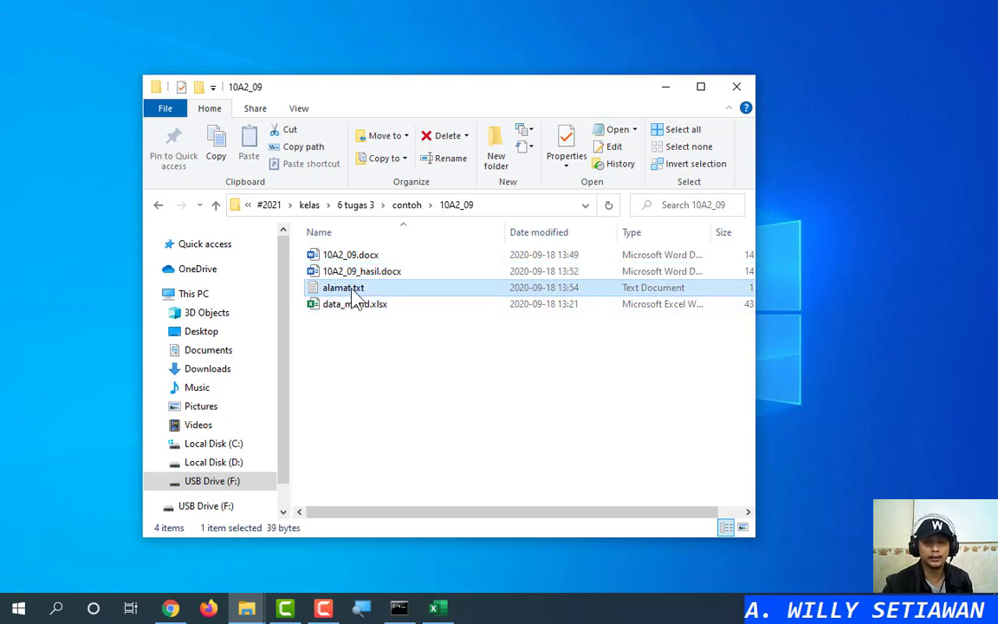
click(360, 316)
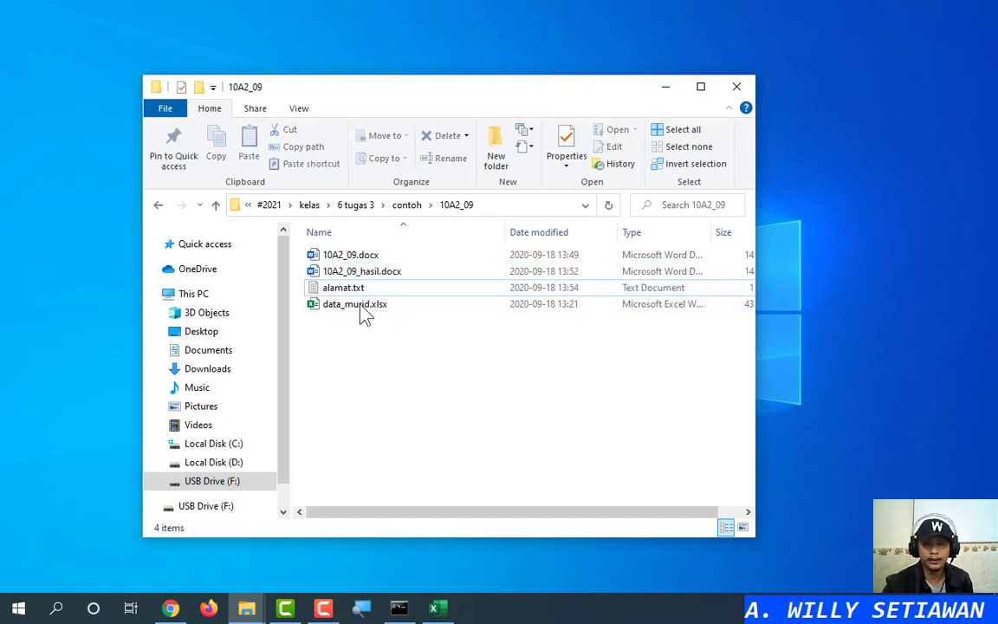
click(504, 208)
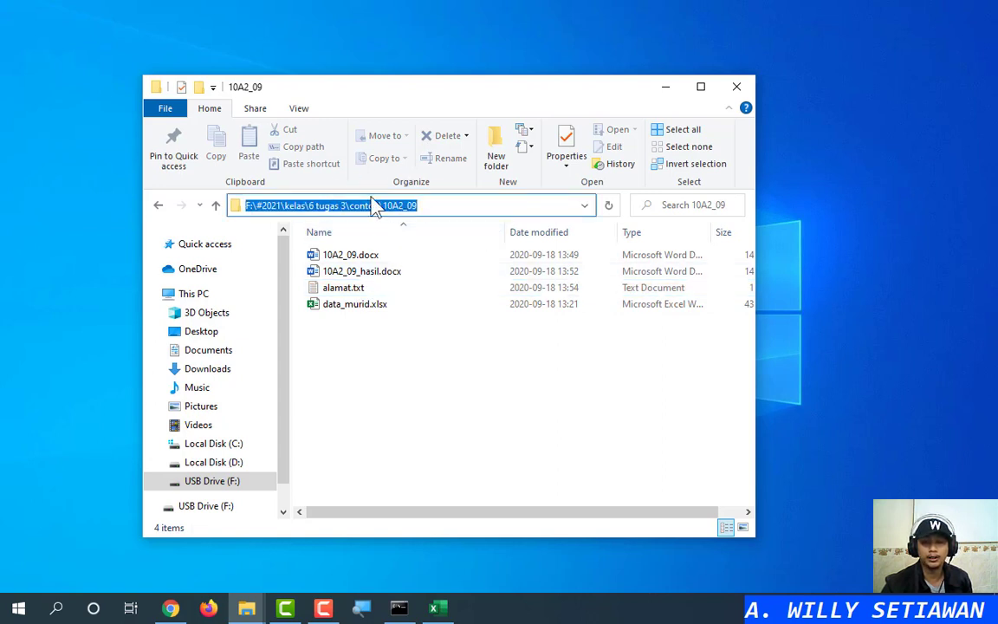
click(398, 369)
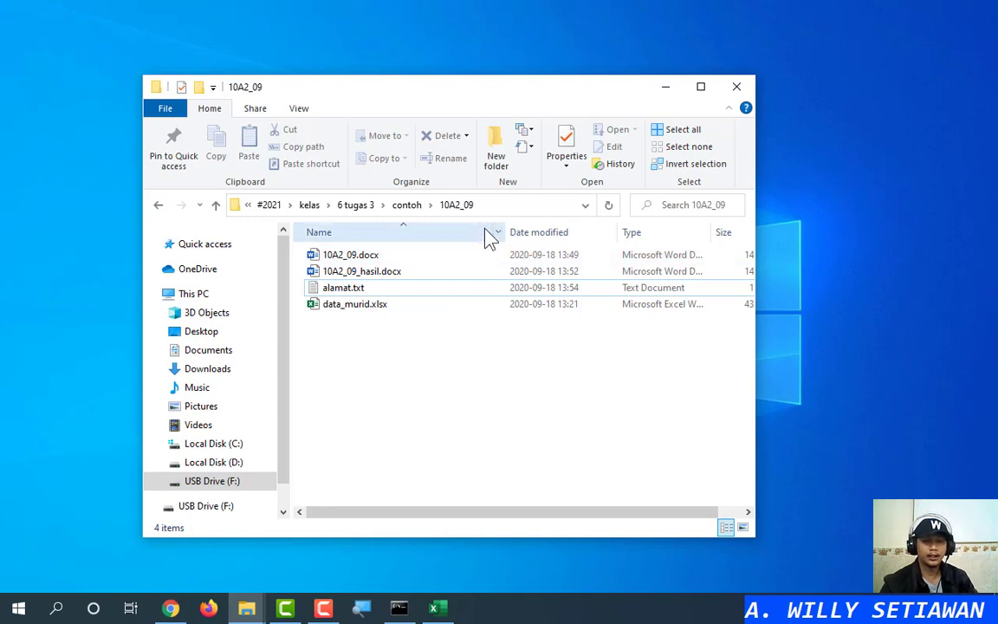
click(454, 273)
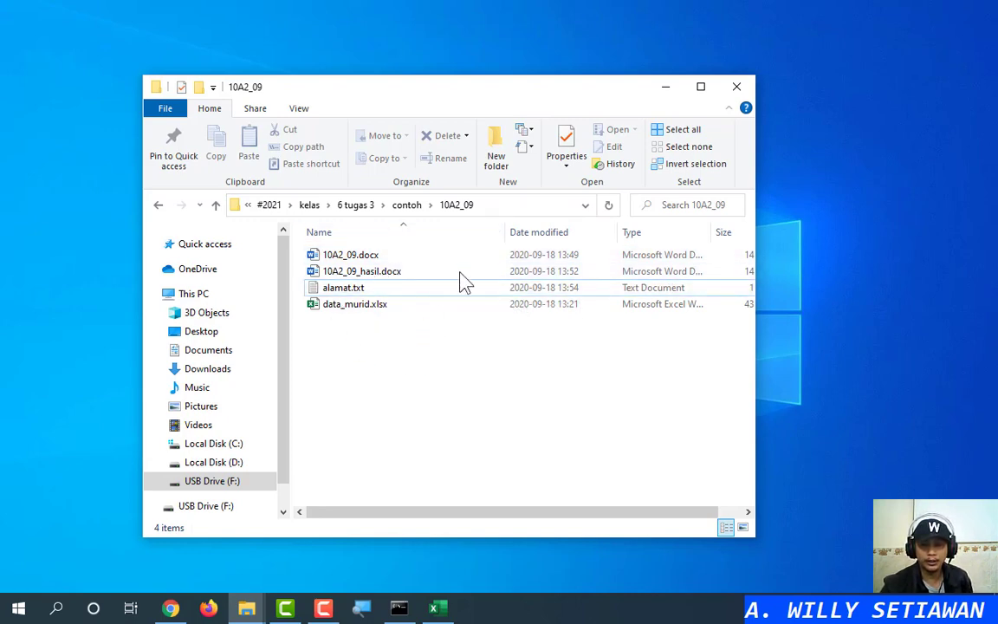
Step: Compare the 10A2_09 folder's full path with the one stored in alamat.txt, closing the text file when done
click(506, 206)
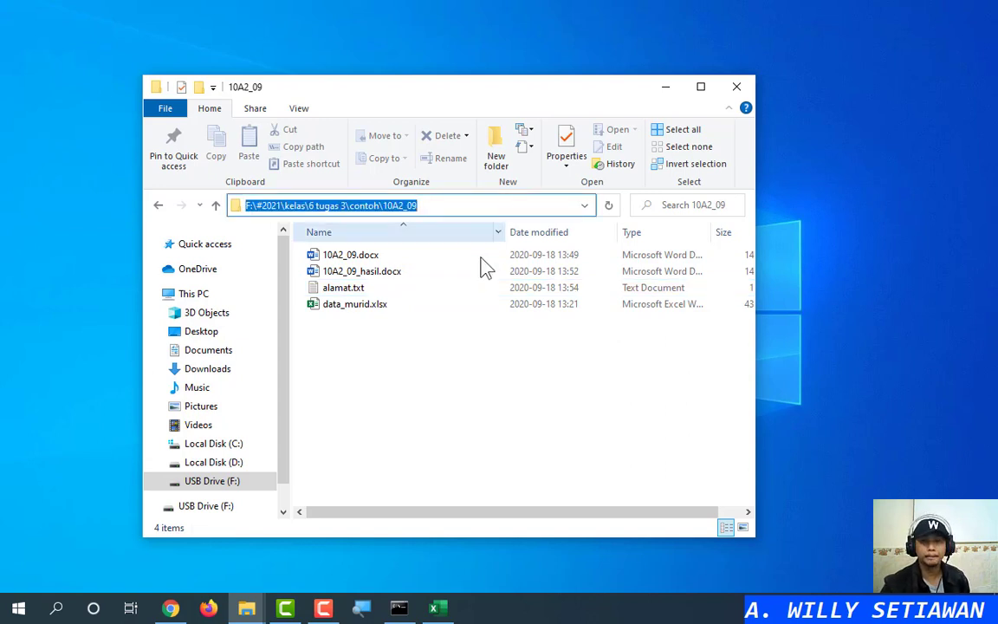
click(355, 288)
double_click(354, 290)
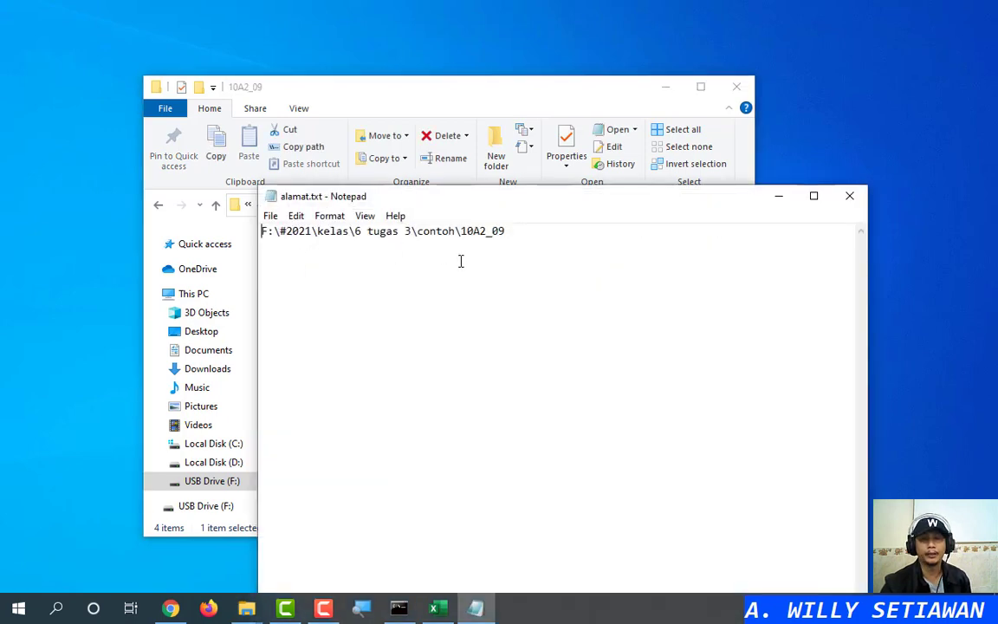
click(848, 198)
click(396, 338)
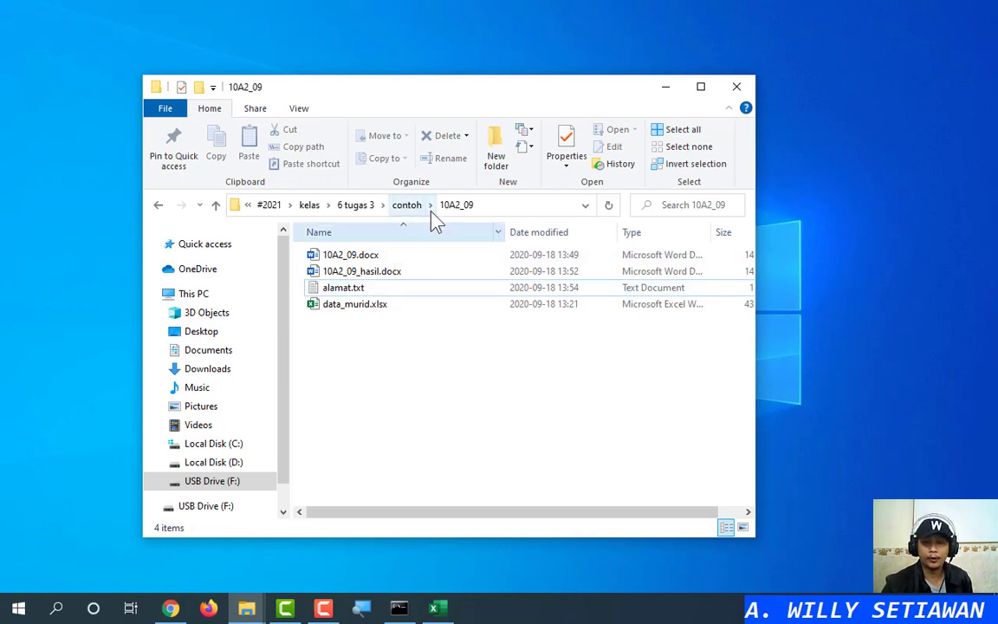
Step: Compress the 10A2_09 folder with 7-Zip into 10A2_09.zip in the contoh folder and select the archive
click(409, 206)
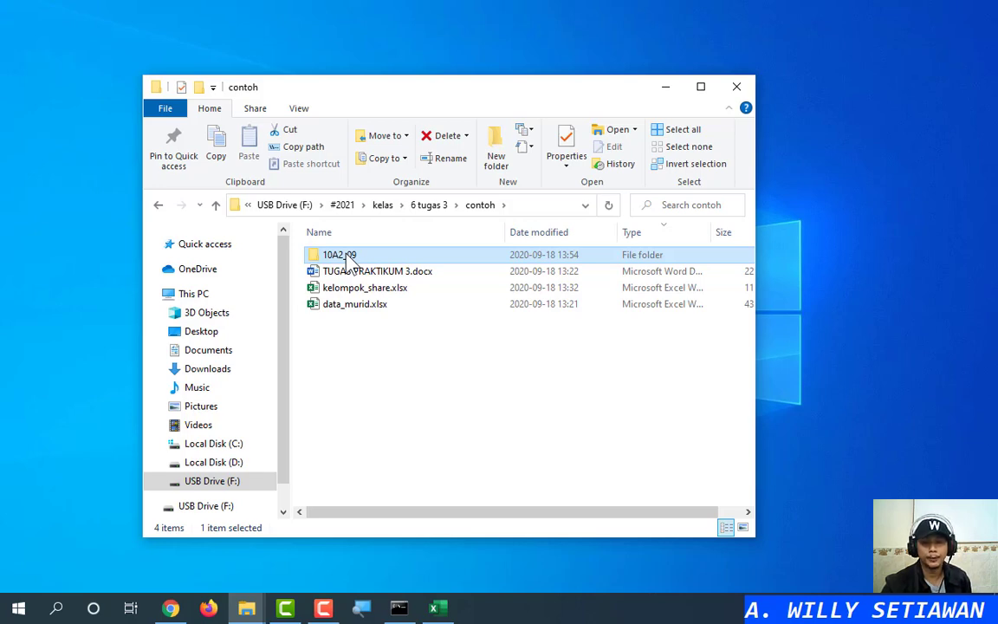
right_click(345, 259)
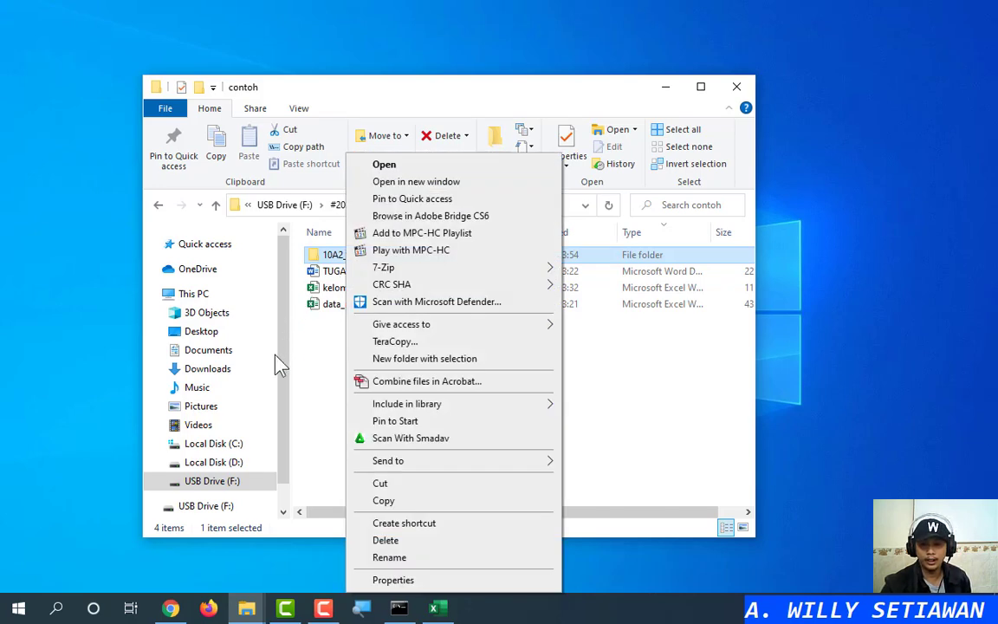
mouse_move(468, 267)
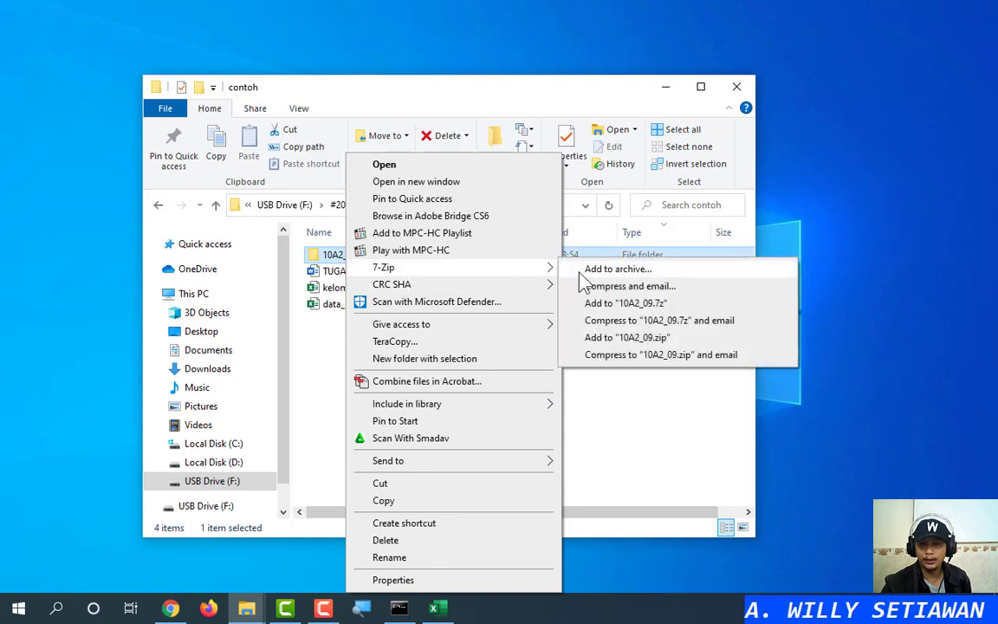
click(619, 337)
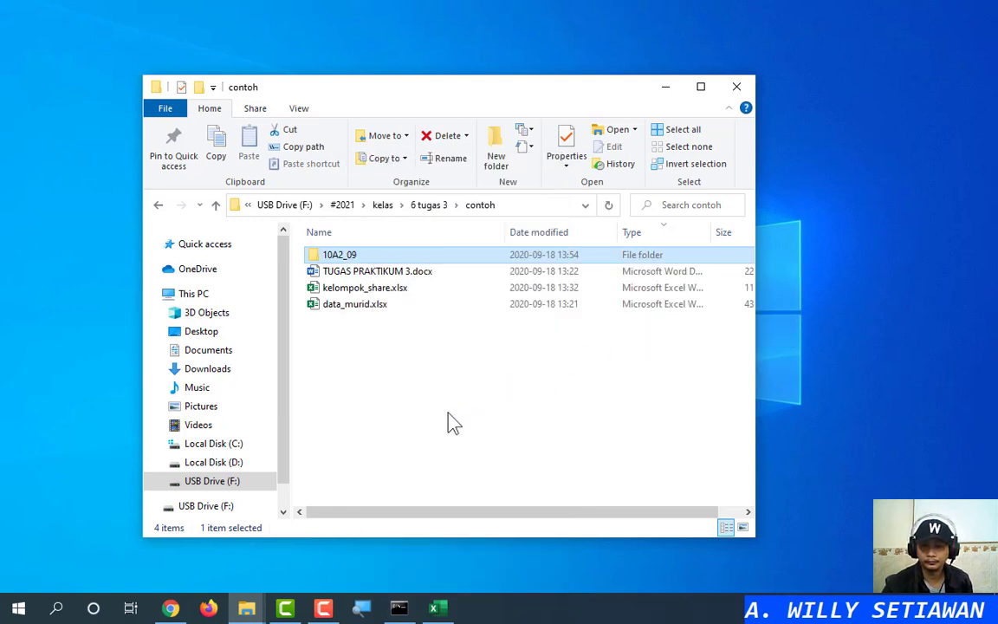
click(351, 321)
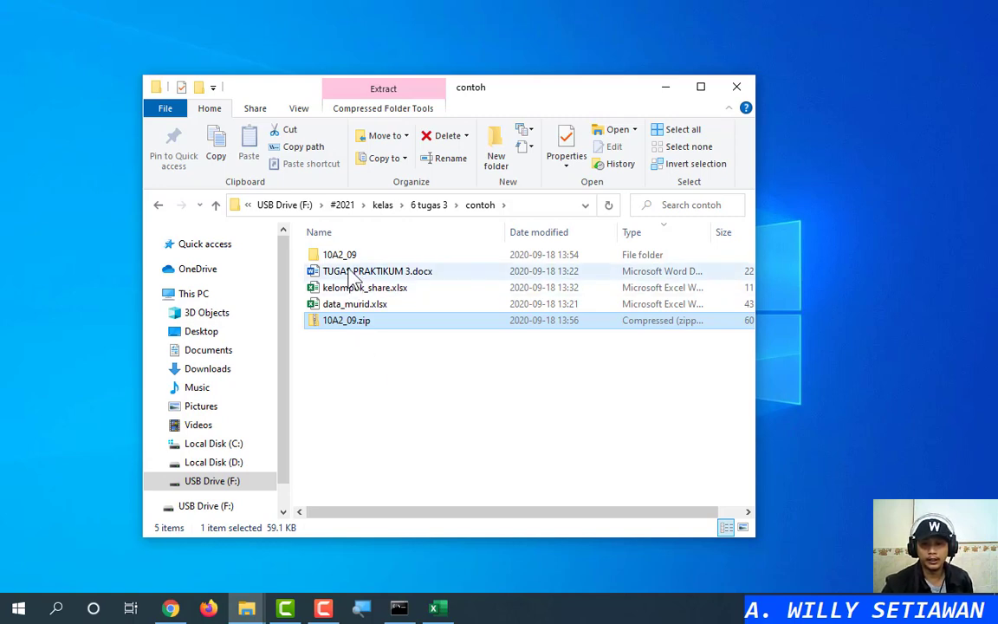
Step: Check the contents of the original 10A2_09 folder, including data_murid.xlsx
double_click(340, 257)
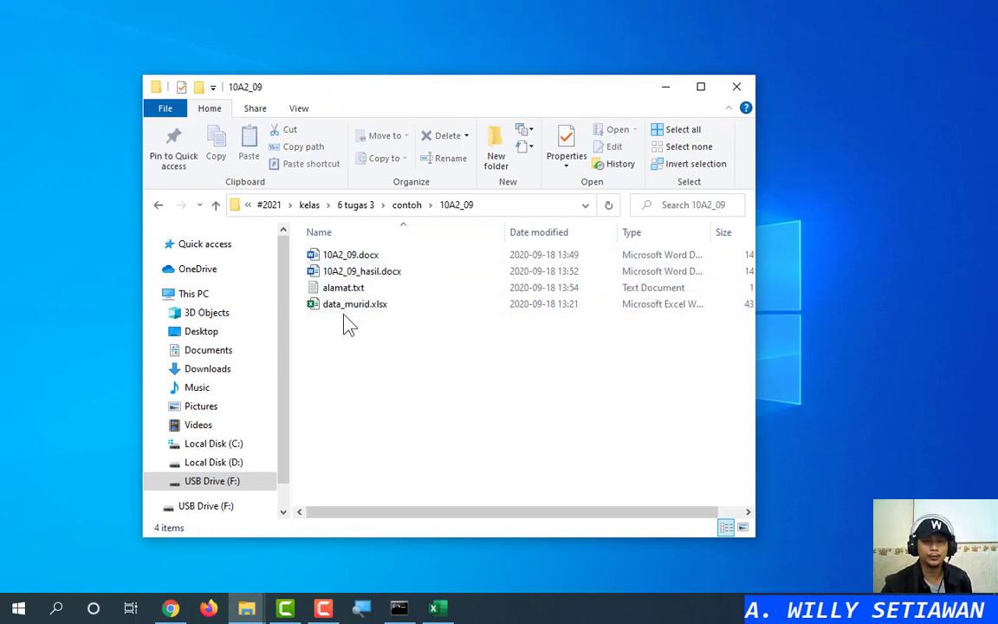
click(344, 310)
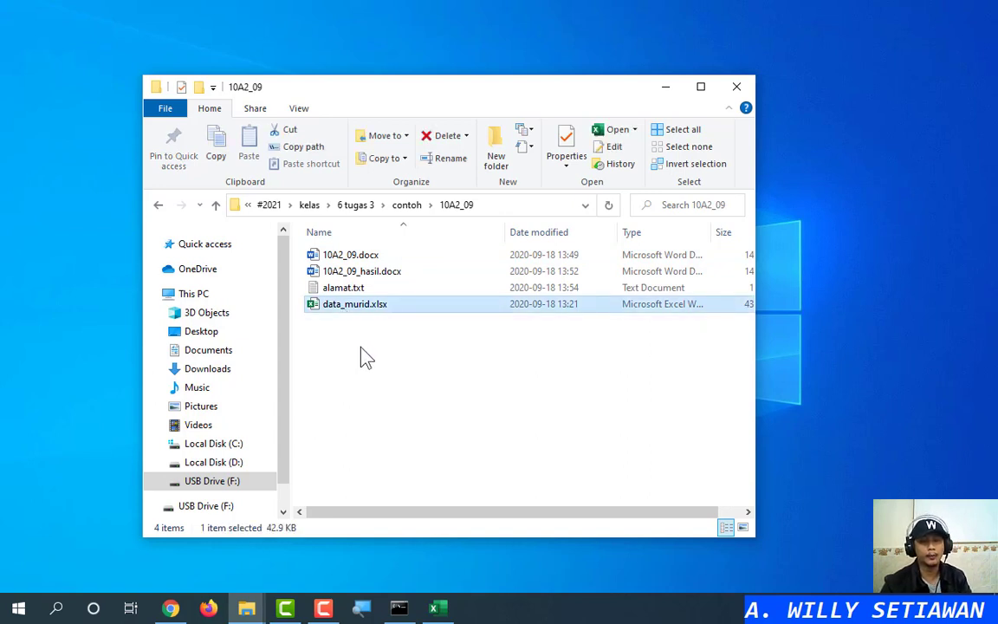
Step: Go through 10A2_09.docx, 10A2_09_hasil.docx and alamat.txt in the 10A2_09 folder to check the required files
click(364, 358)
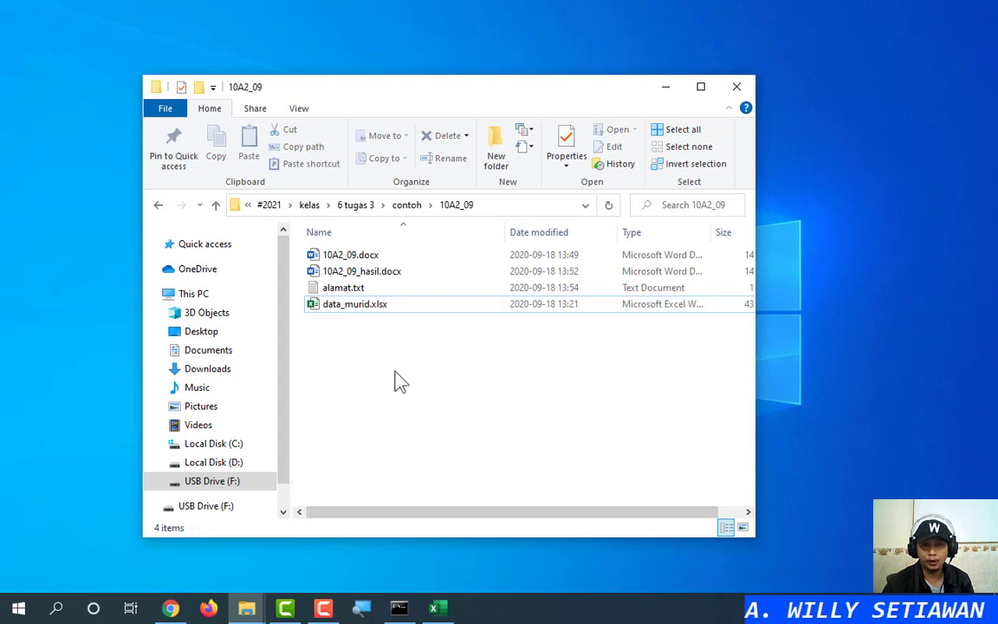
click(351, 258)
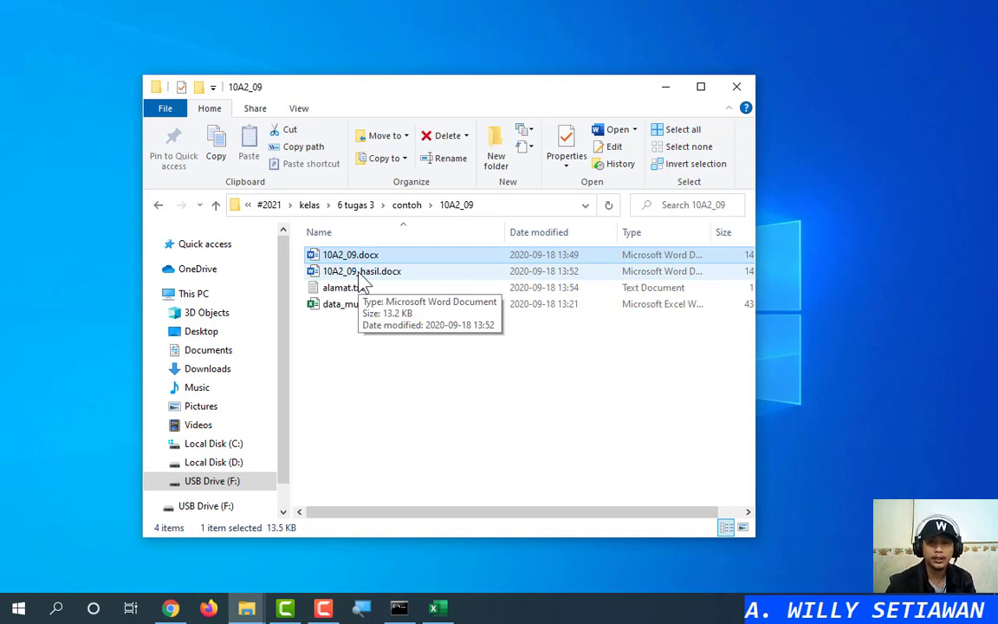
click(360, 274)
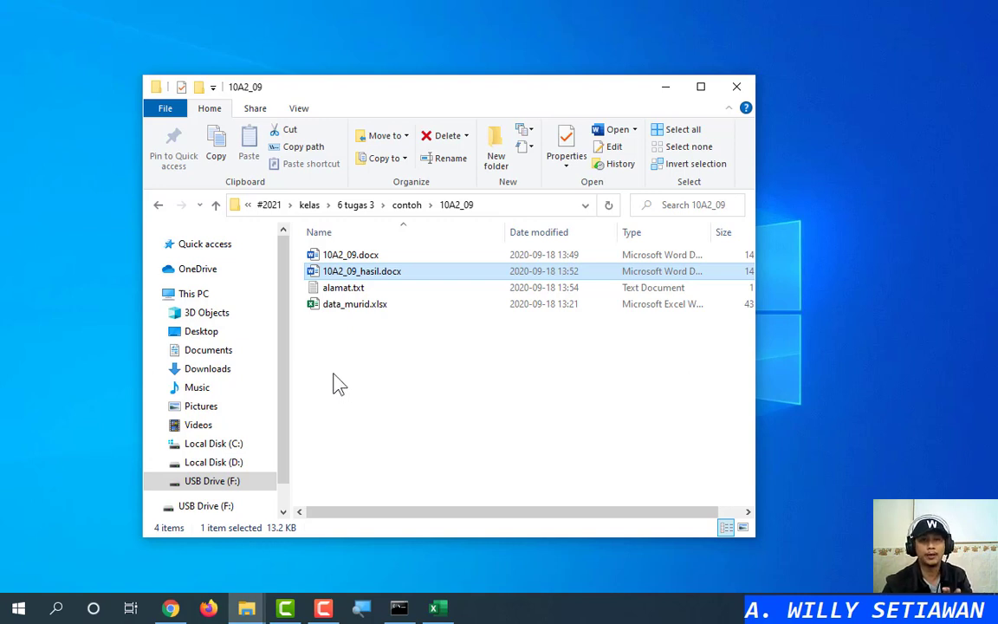
click(336, 287)
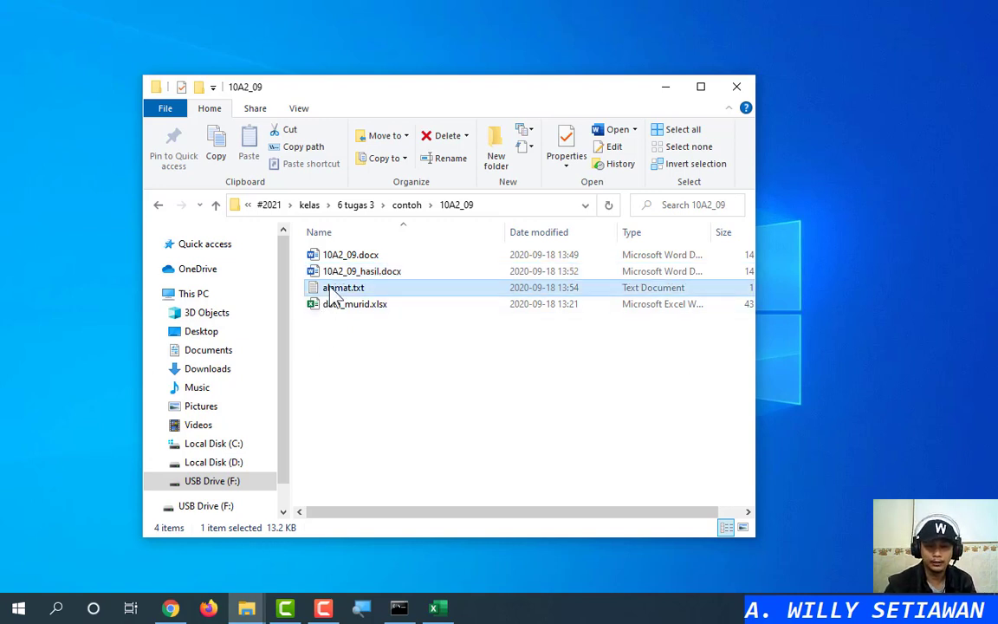
Step: Return to the contoh folder and check for the 10A2_09.zip archive
click(405, 205)
click(359, 326)
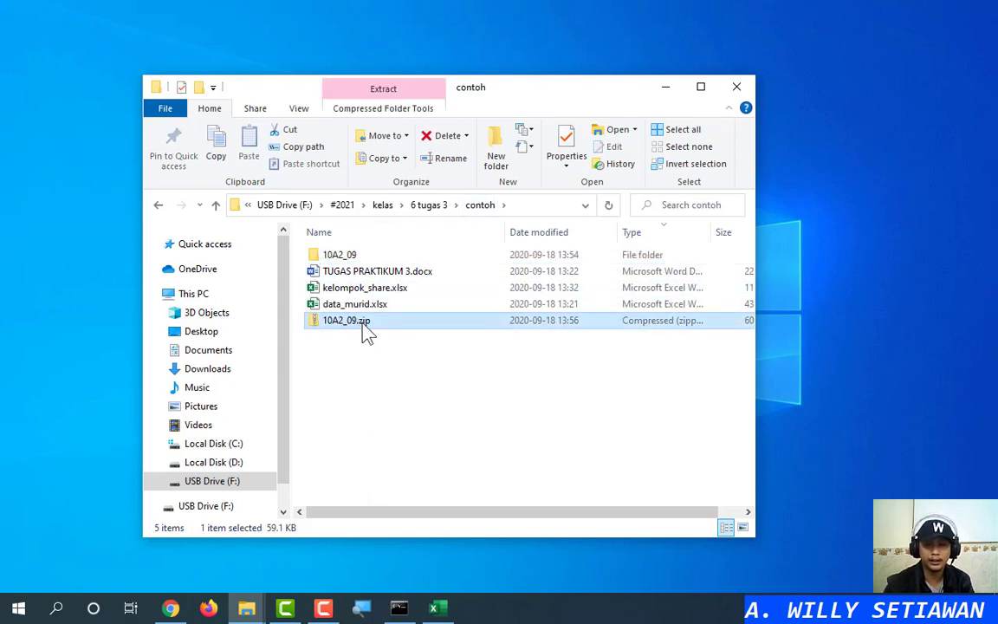
click(370, 379)
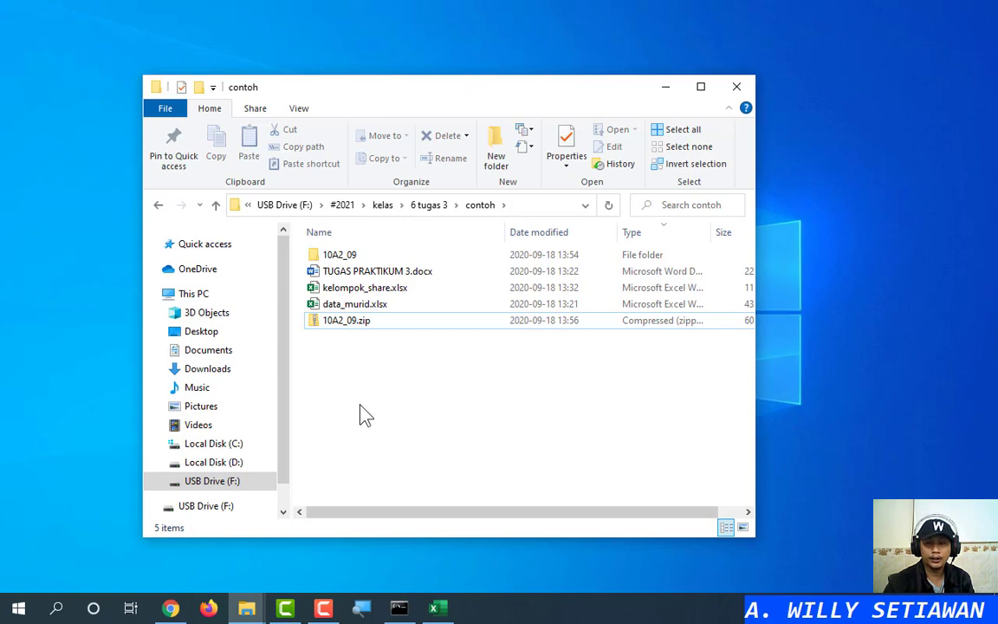
Step: Review TUGAS PRAKTIKUM 3.docx, the 10A2_09 folder and kelompok_share.xlsx in contoh, leaving nothing selected
click(359, 271)
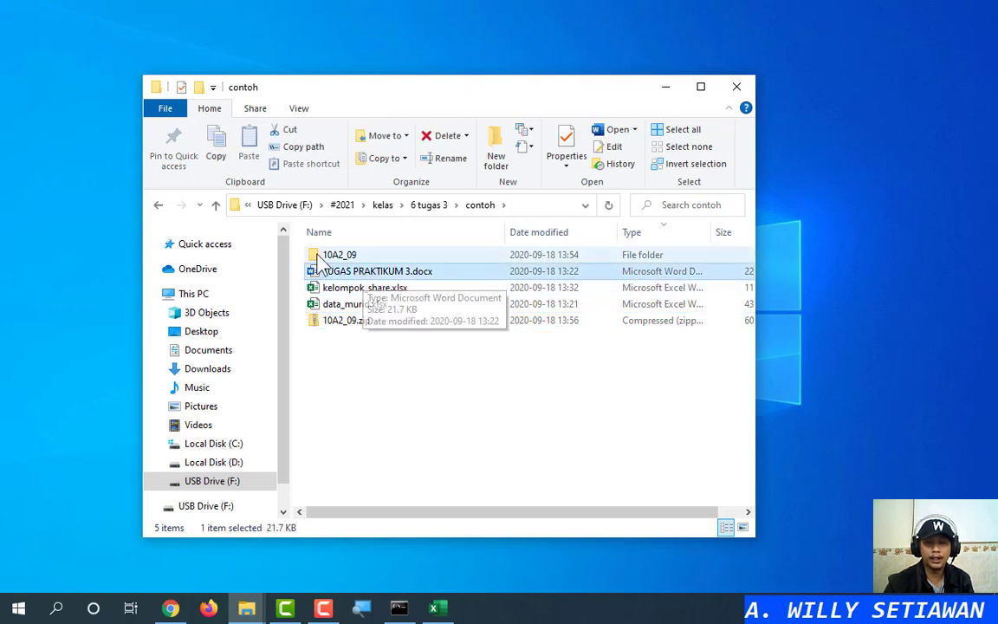
double_click(338, 254)
key(alt+Up)
click(397, 271)
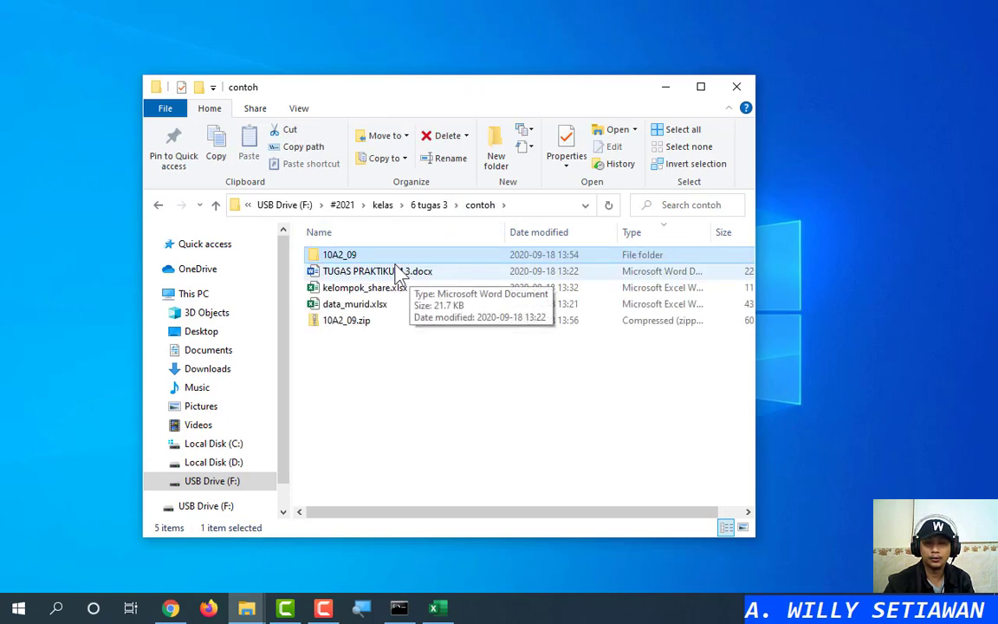
click(378, 378)
click(355, 291)
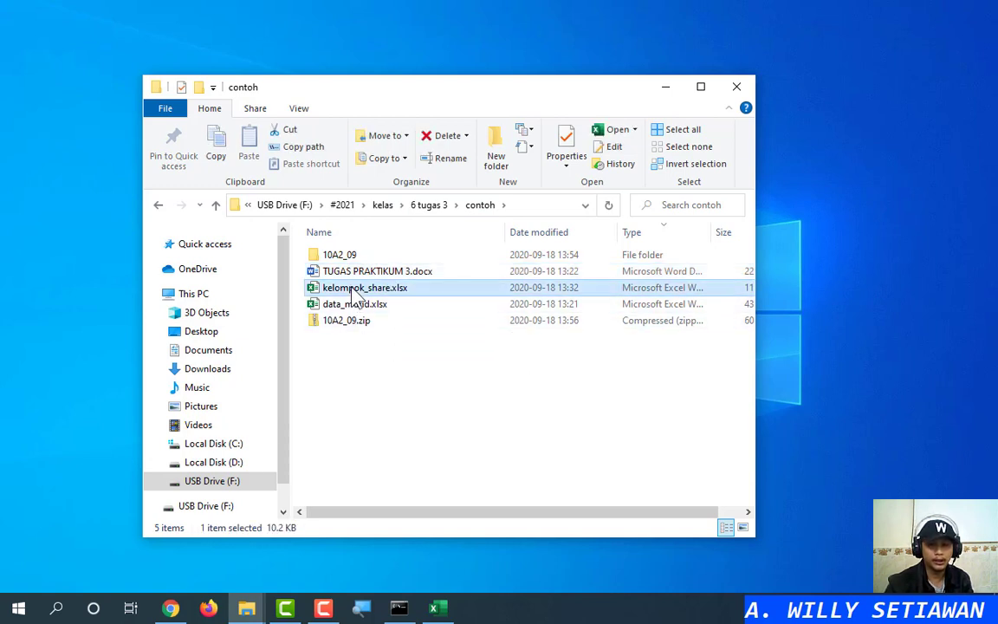
click(371, 377)
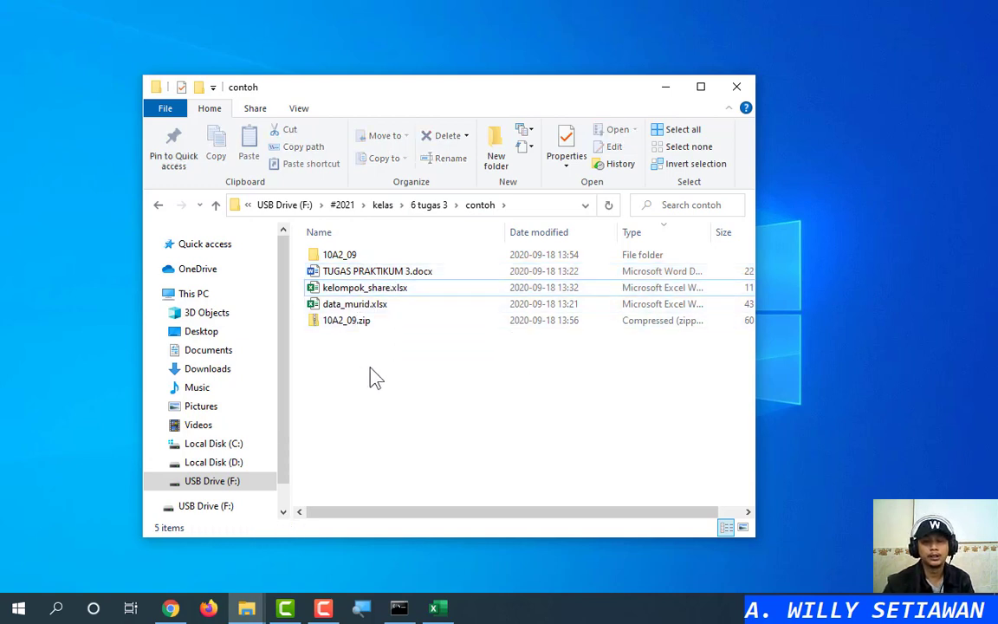